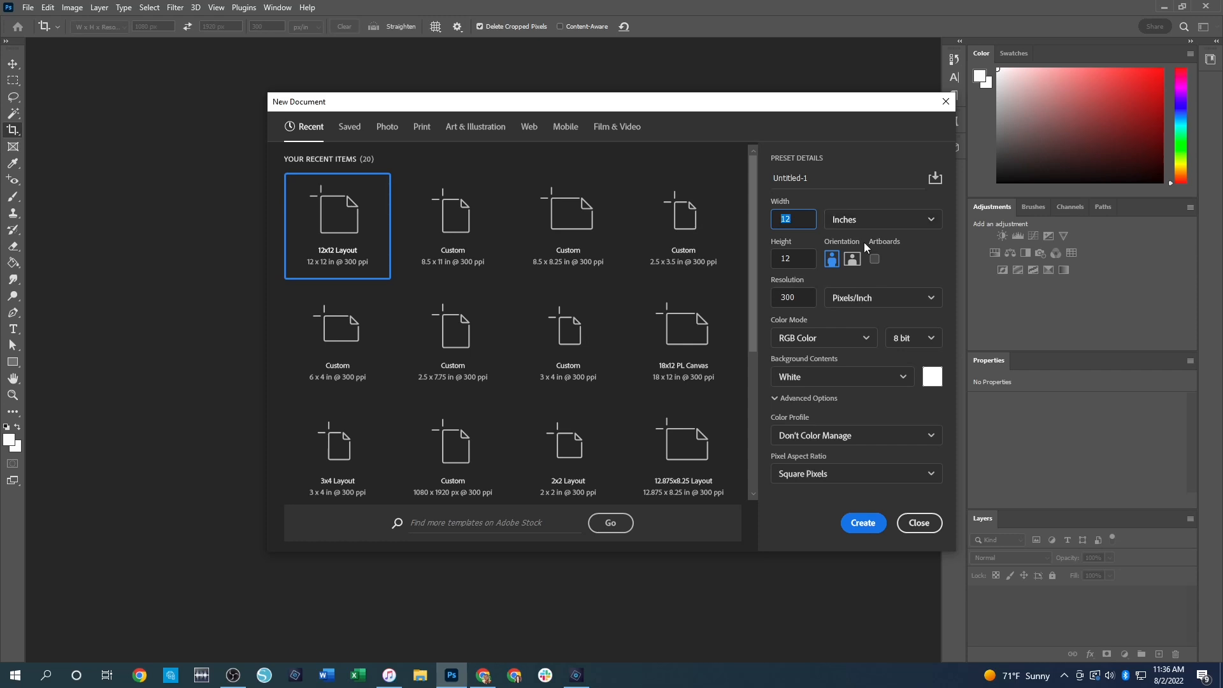
Create a new document 3 inches wide and 4 inches high at 300 pixels/inch
text(3)
key(Tab)
text(4)
key(Tab)
click(793, 299)
click(863, 523)
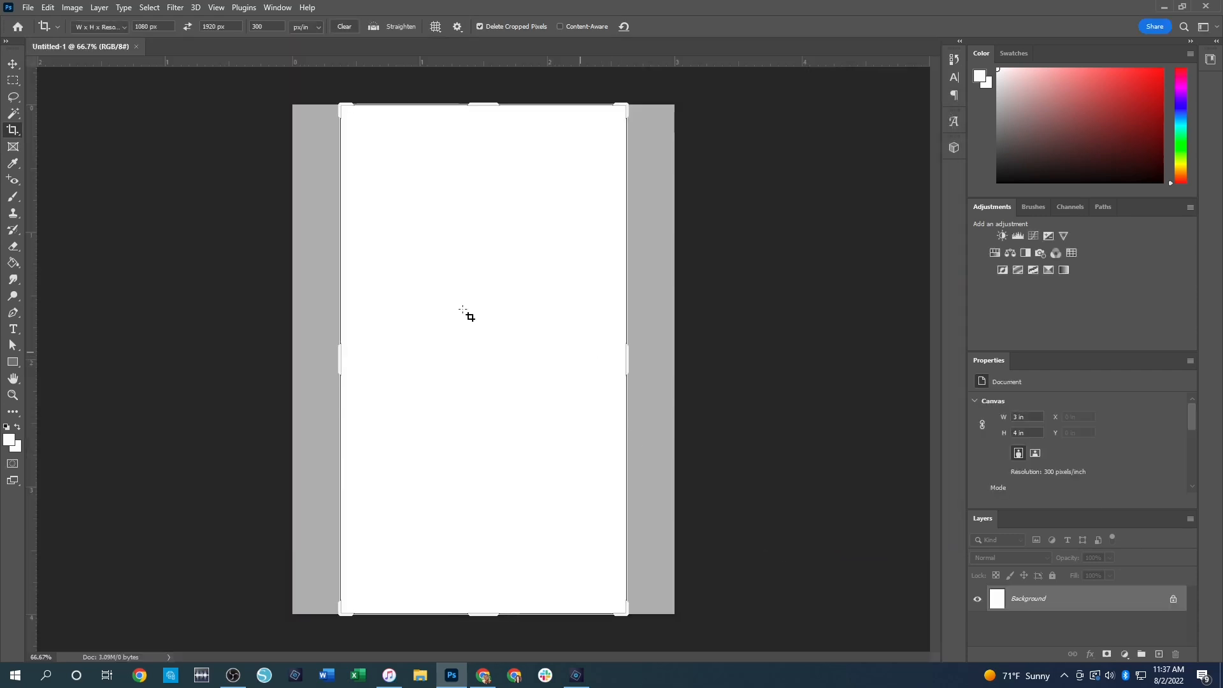
Place a horizontal guide across the canvas at 2.25 in from the top edge
click(5, 64)
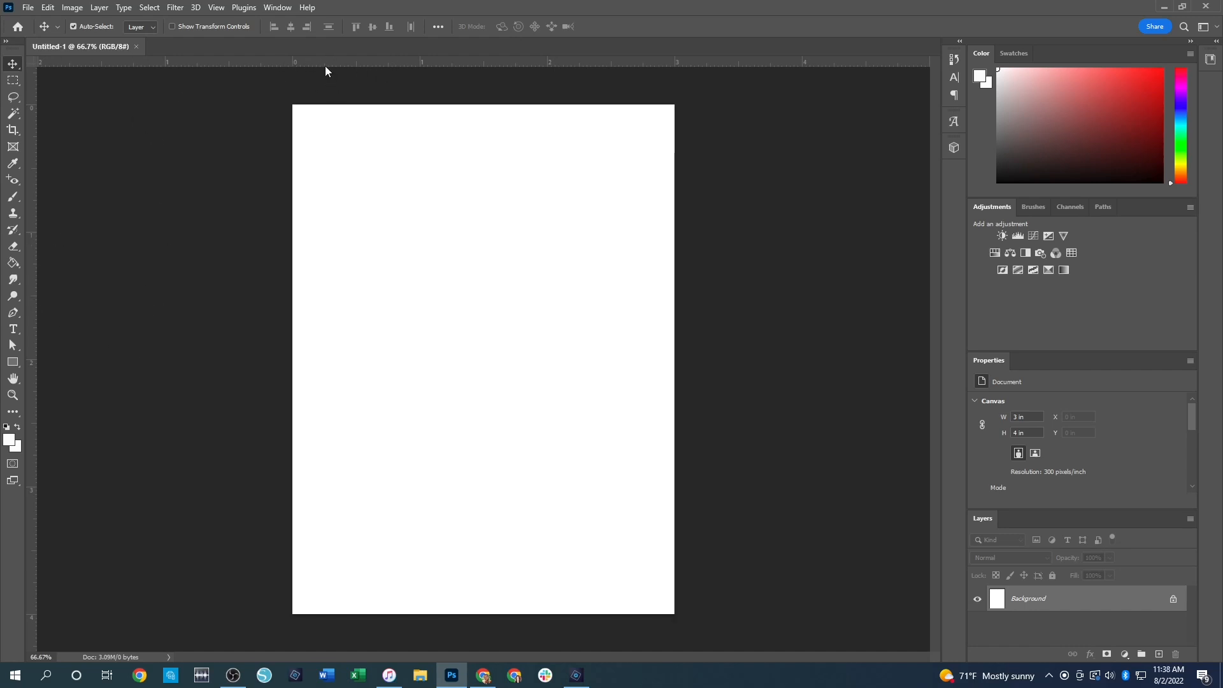
click(216, 8)
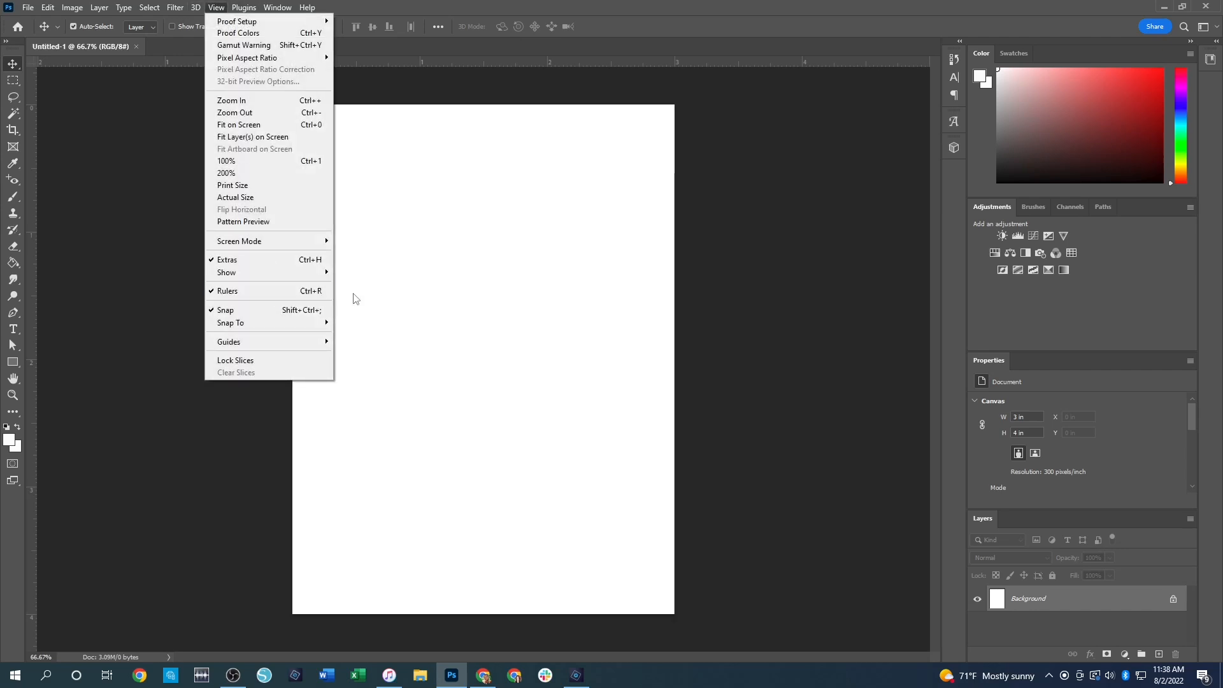
click(450, 305)
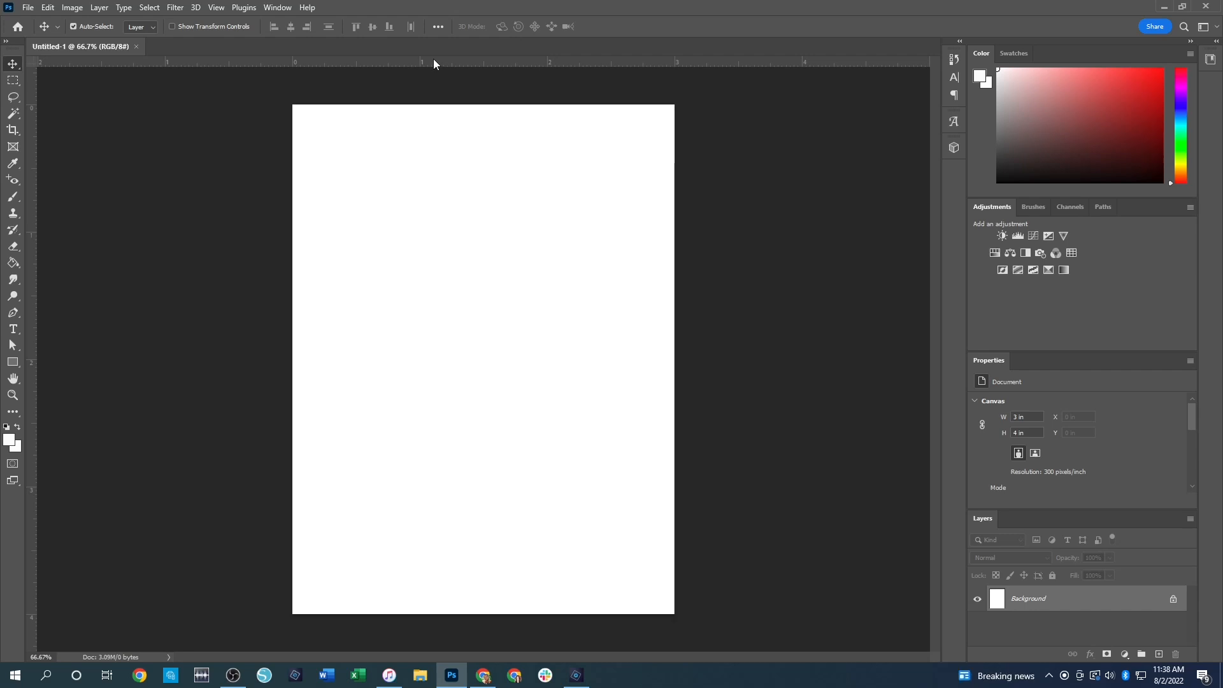
drag(434, 60, 488, 361)
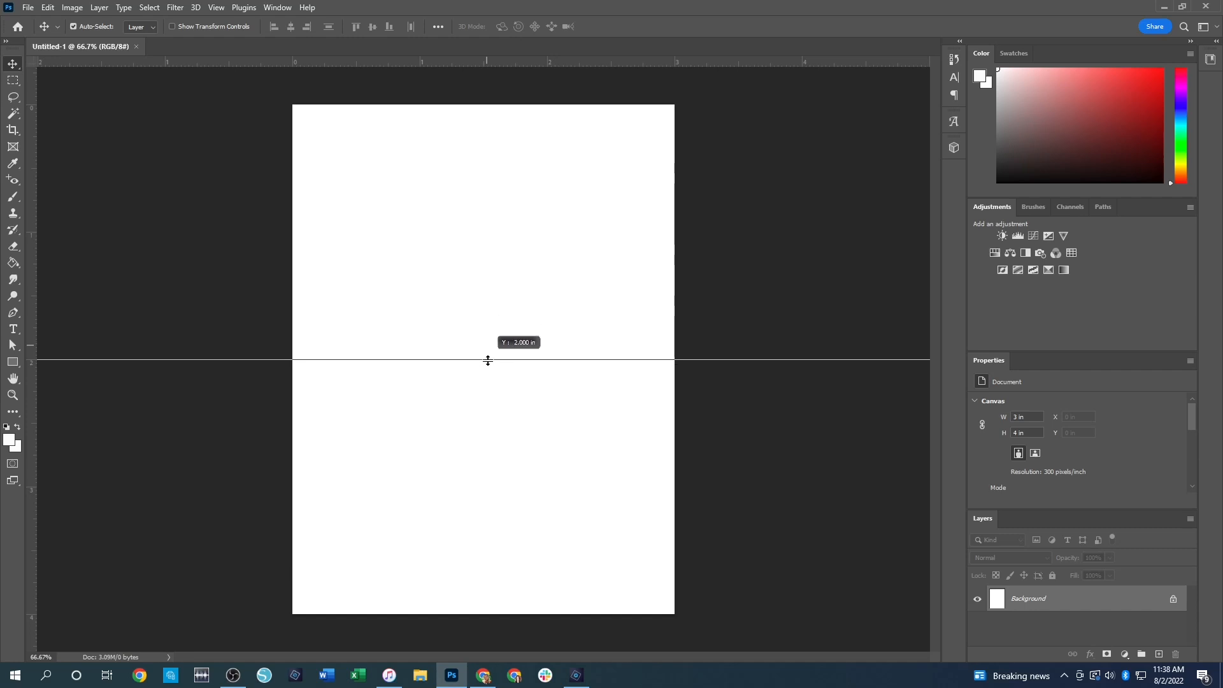
drag(488, 361, 488, 361)
drag(488, 360, 490, 392)
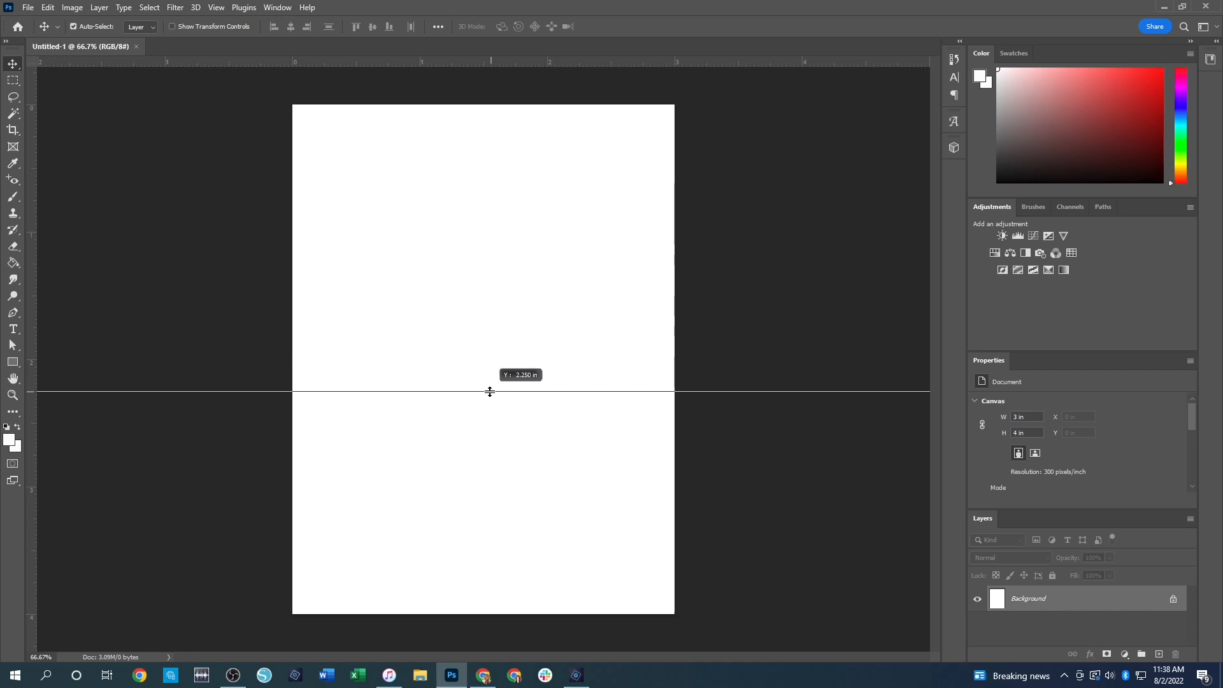
drag(490, 392, 489, 391)
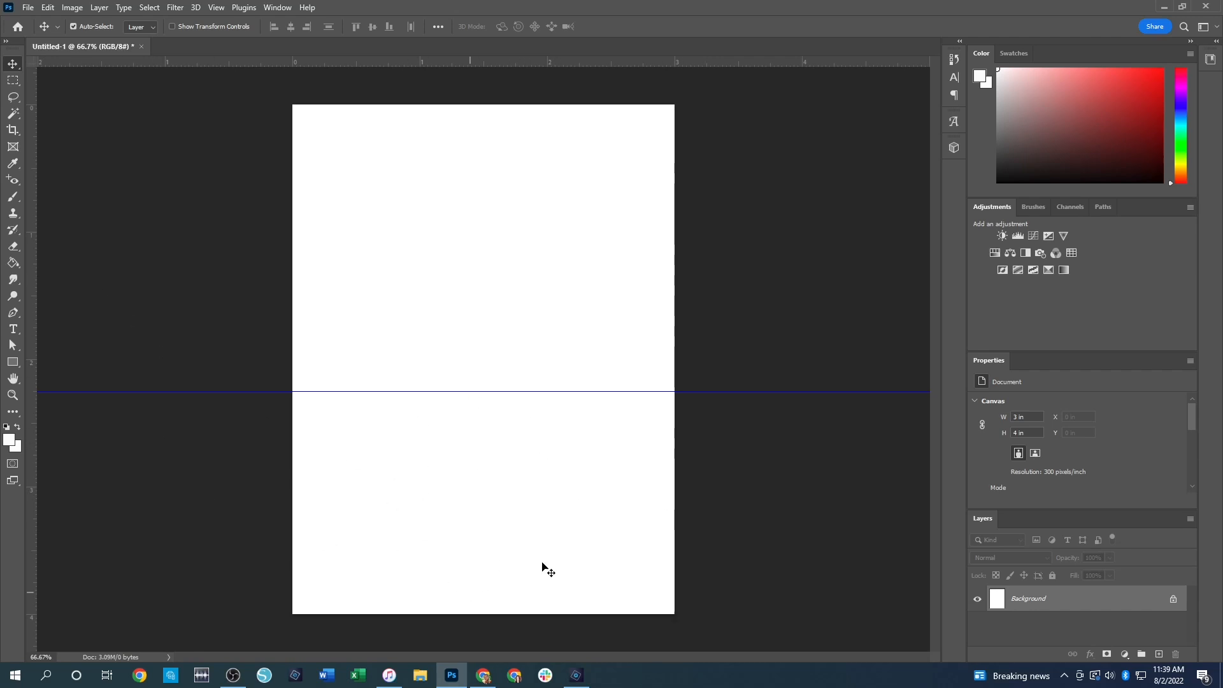
Set the foreground color to pure black
click(9, 440)
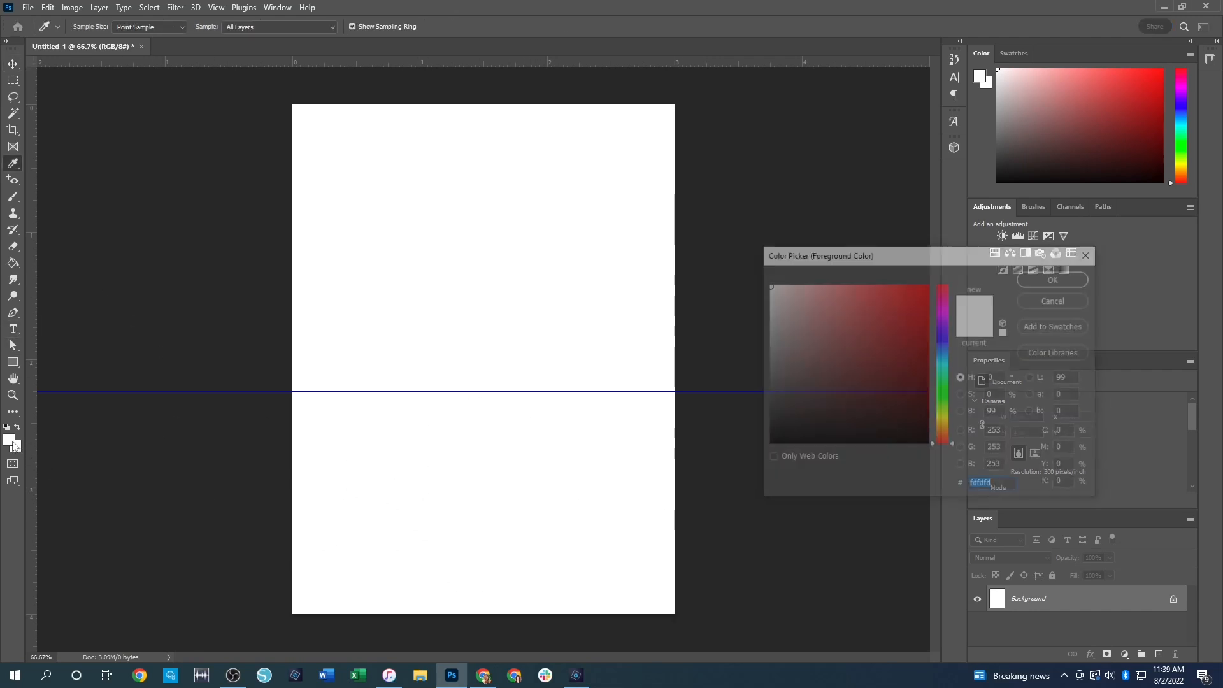
drag(814, 423, 756, 455)
click(1056, 278)
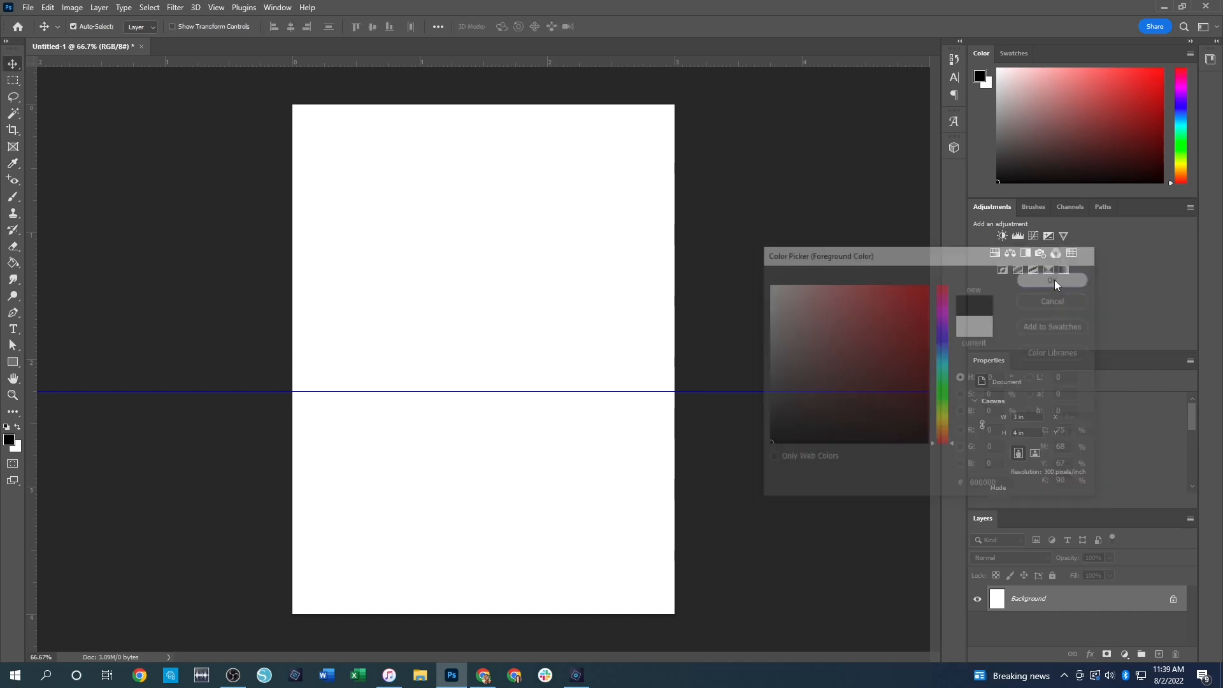
Add an 8 pt paragraph text box filling the area below the guide and repeat its Lorem ipsum placeholder text to fill it
click(13, 329)
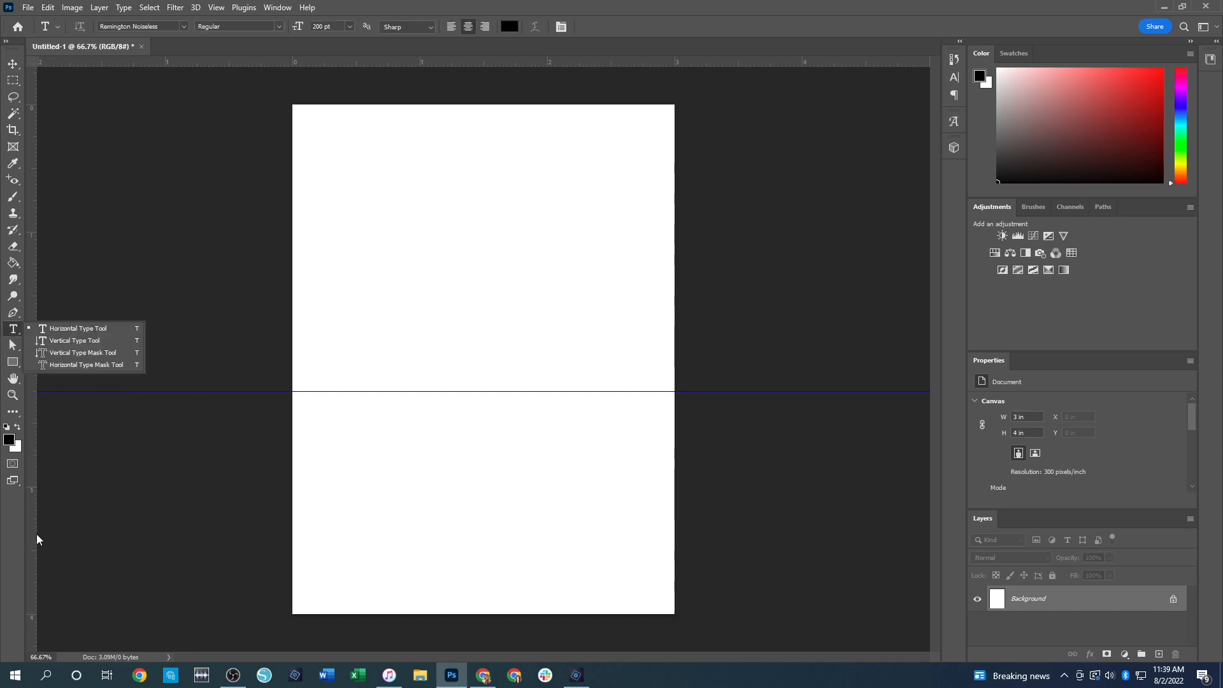
drag(311, 403, 656, 602)
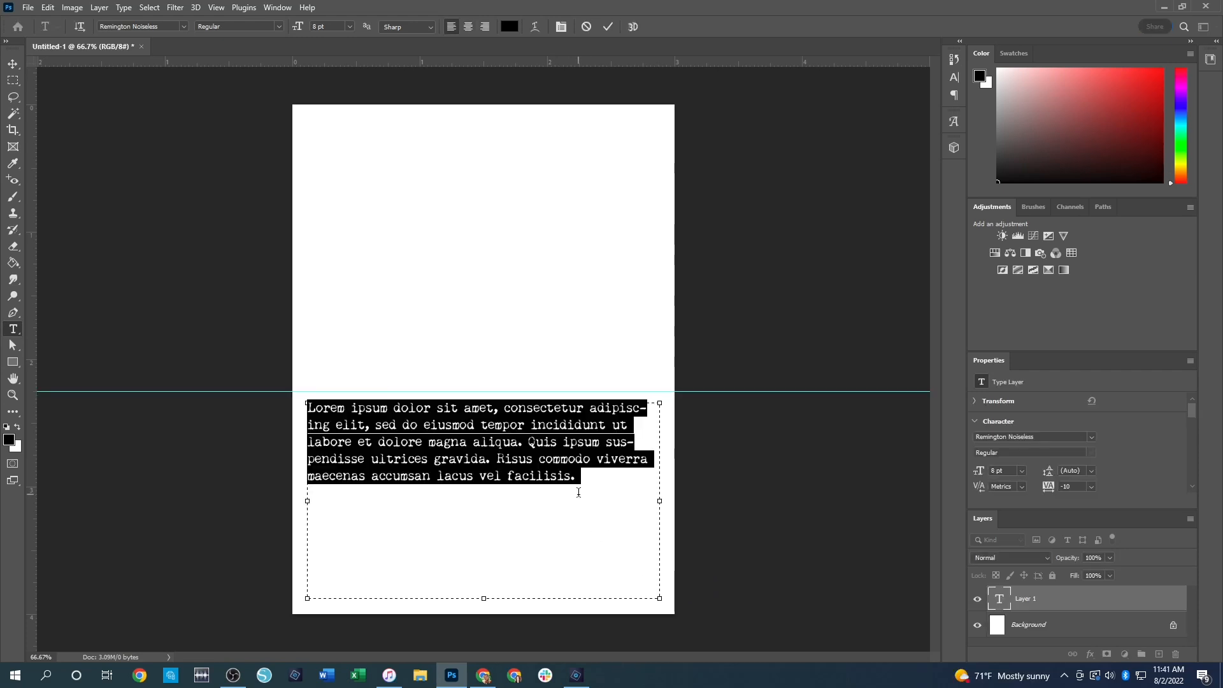
drag(583, 482, 269, 395)
key(ctrl+c)
key(Right)
key(ctrl+v)
key(ctrl+v)
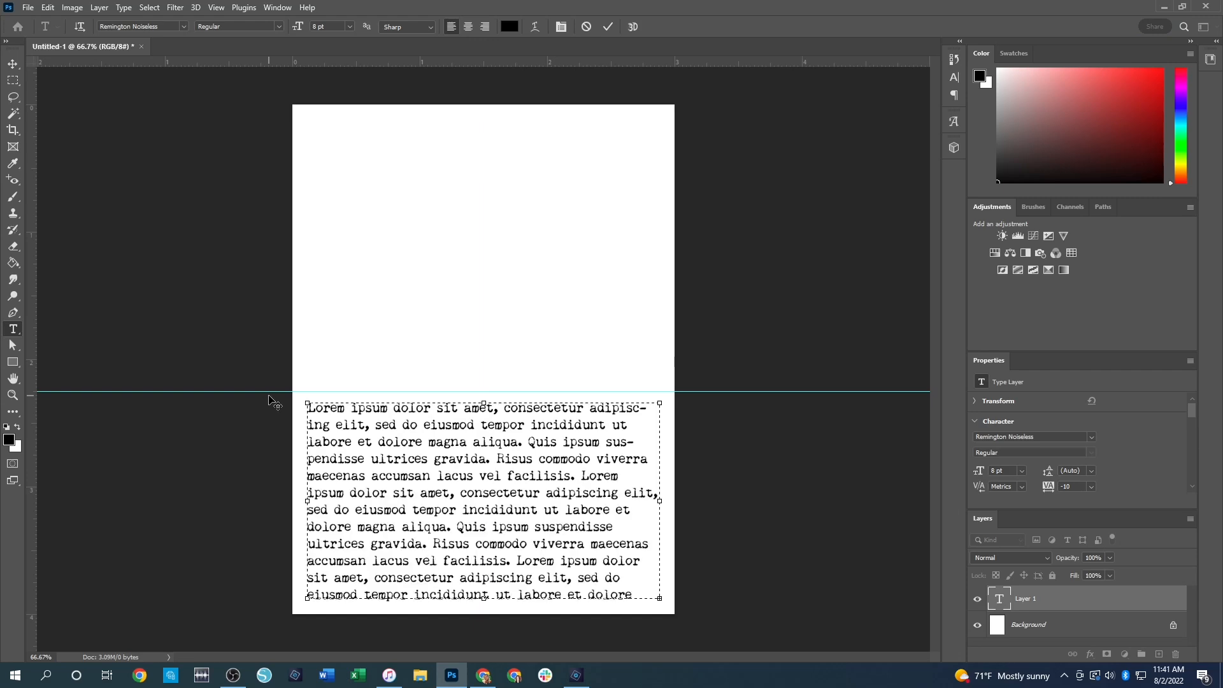
click(269, 396)
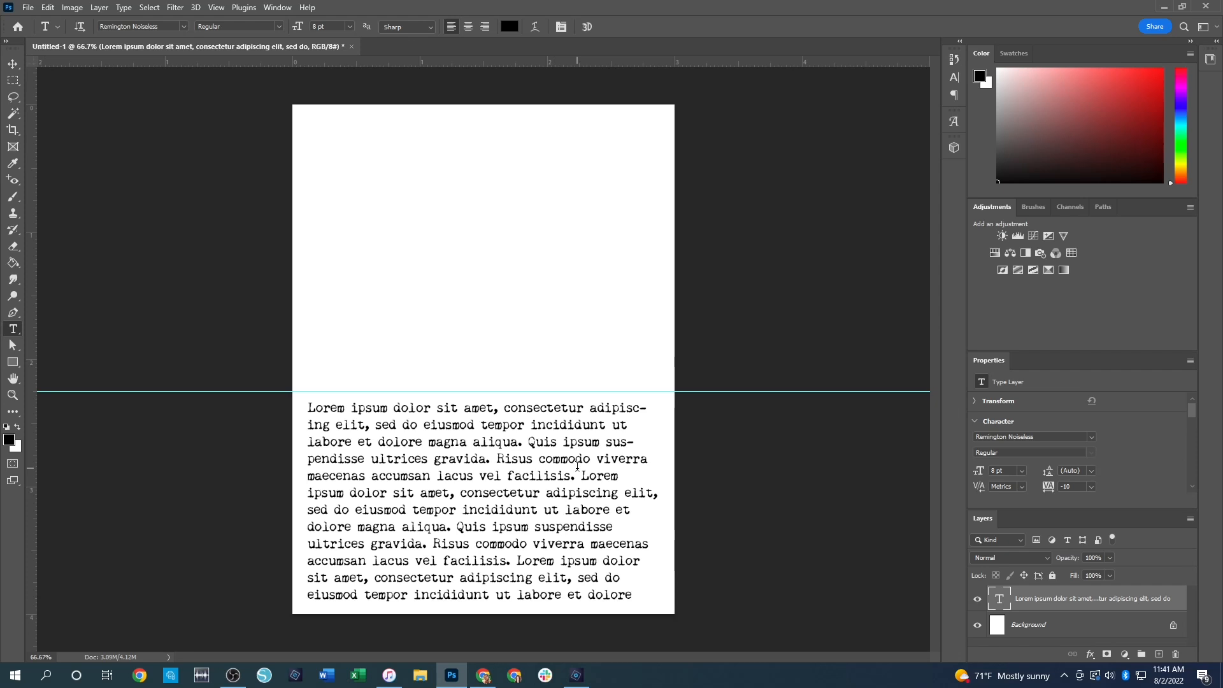
click(13, 69)
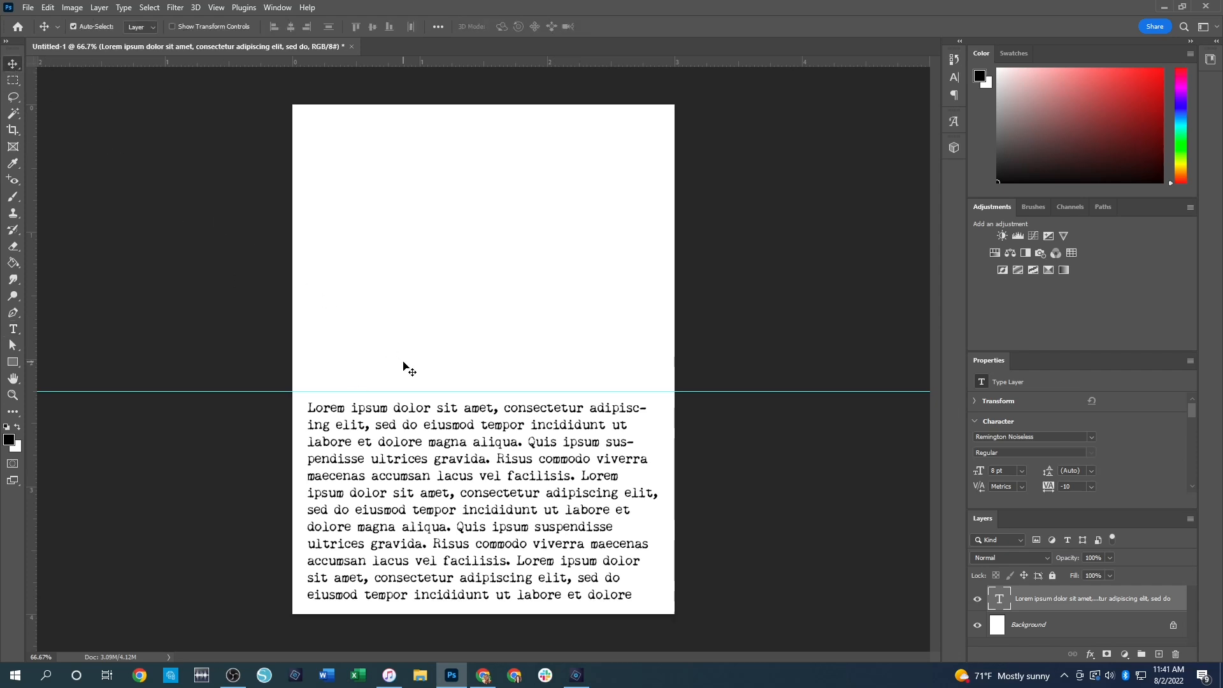
Create a second 3 x 4 inch document at 300 ppi and place horizontal guides at 1 in and about 1.6 in
click(48, 7)
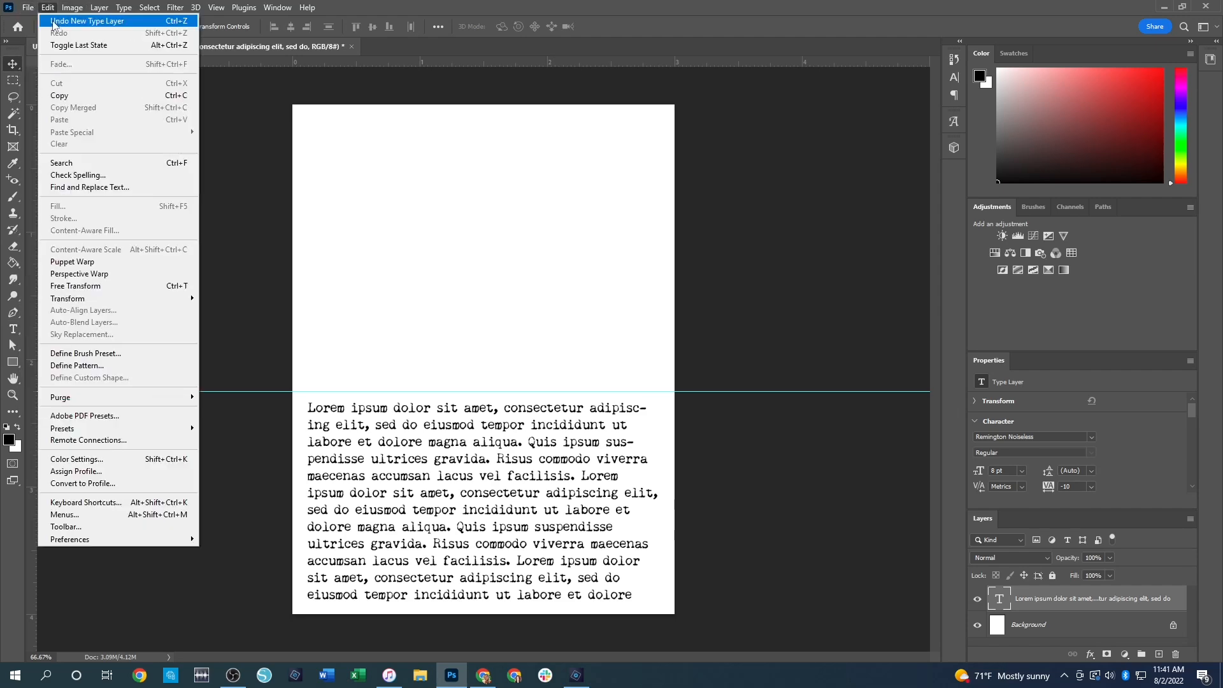
click(38, 21)
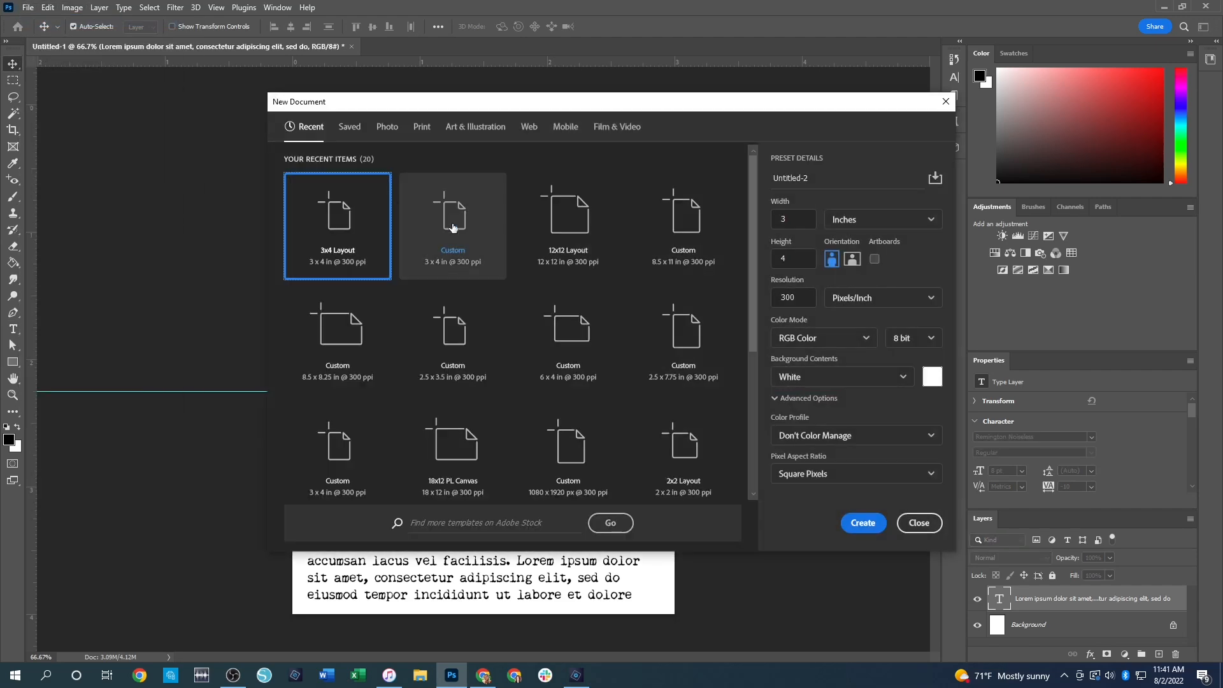
click(864, 523)
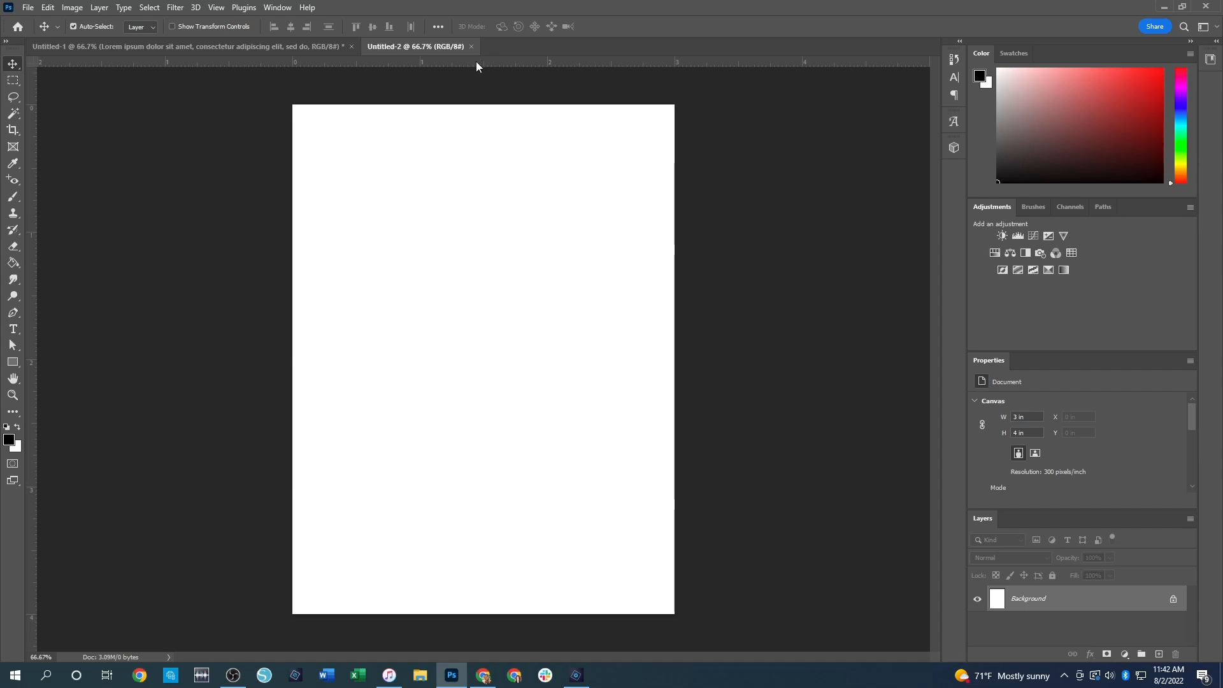
drag(477, 62, 502, 232)
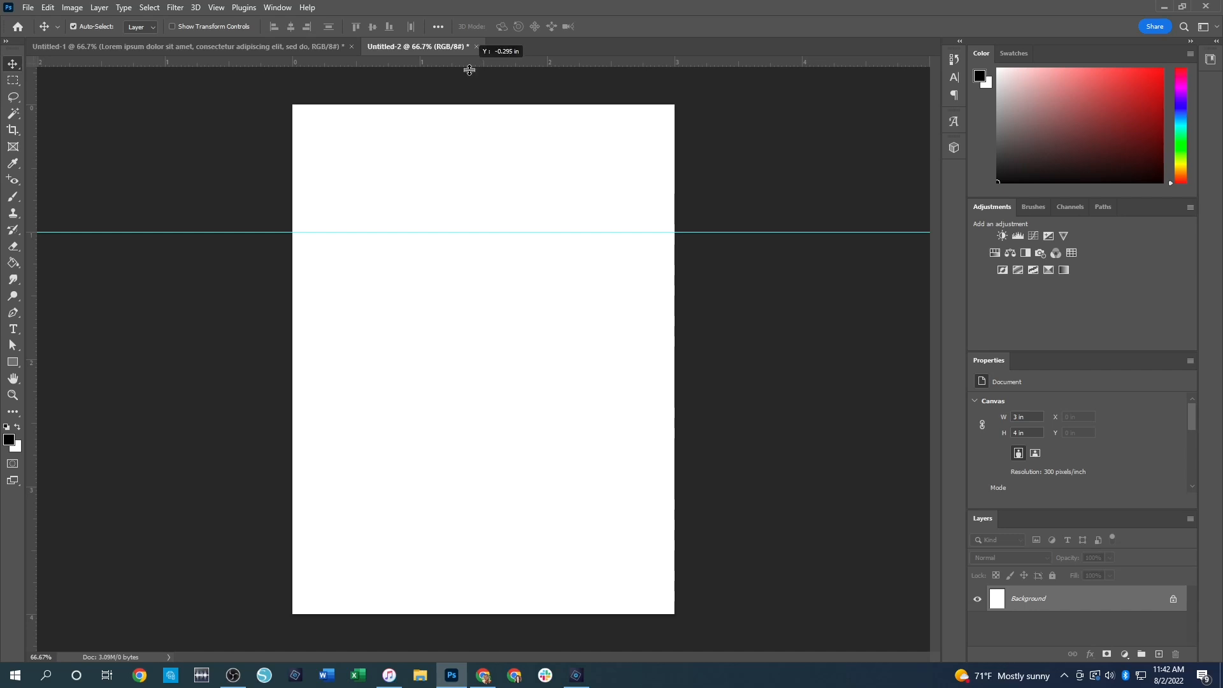
drag(483, 63, 492, 311)
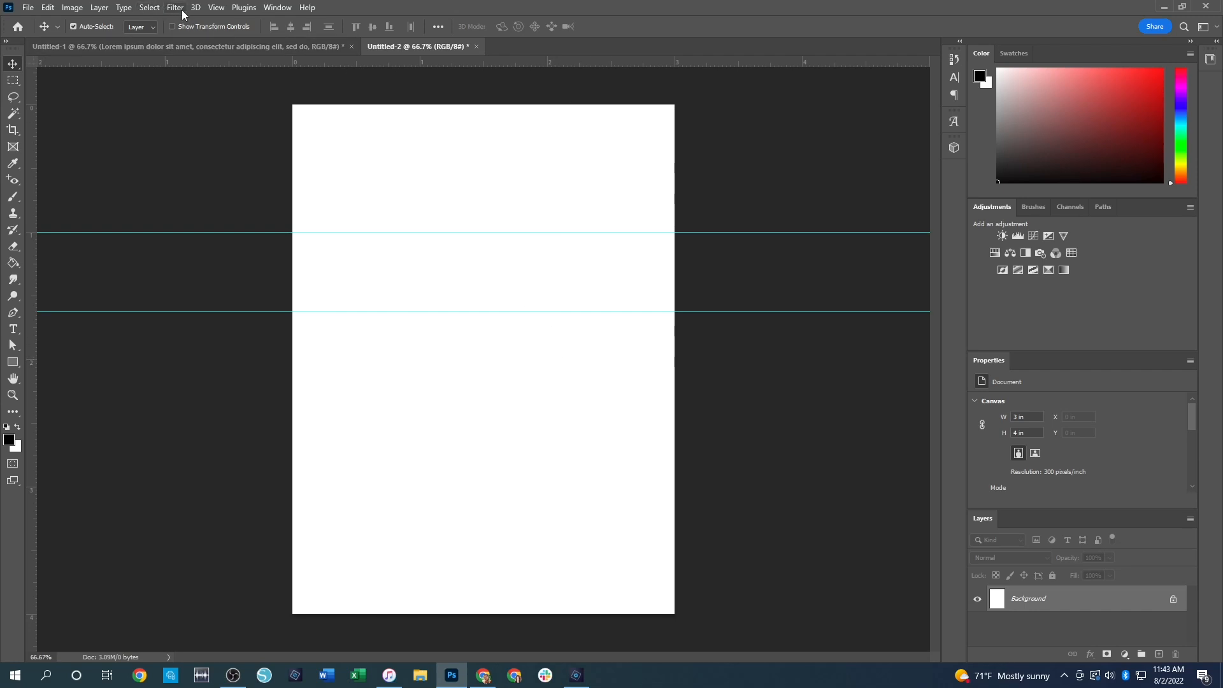
Add a horizontal guide at an exact position of 2.25 in
click(216, 7)
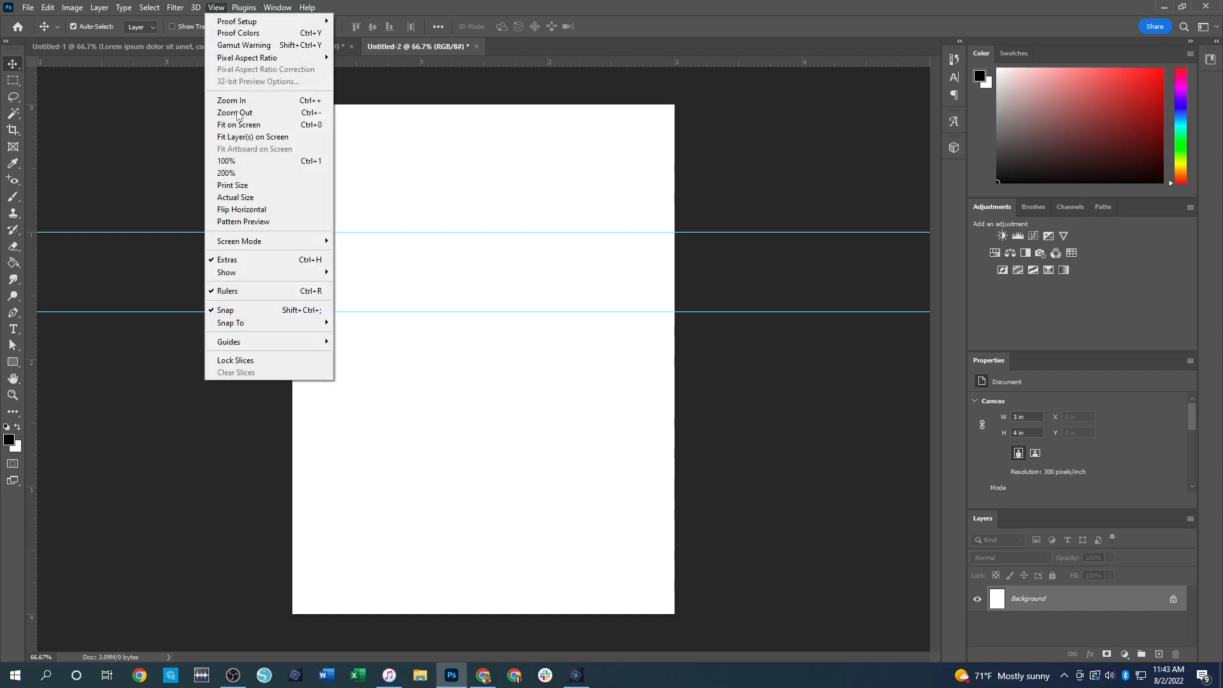
mouse_move(278, 349)
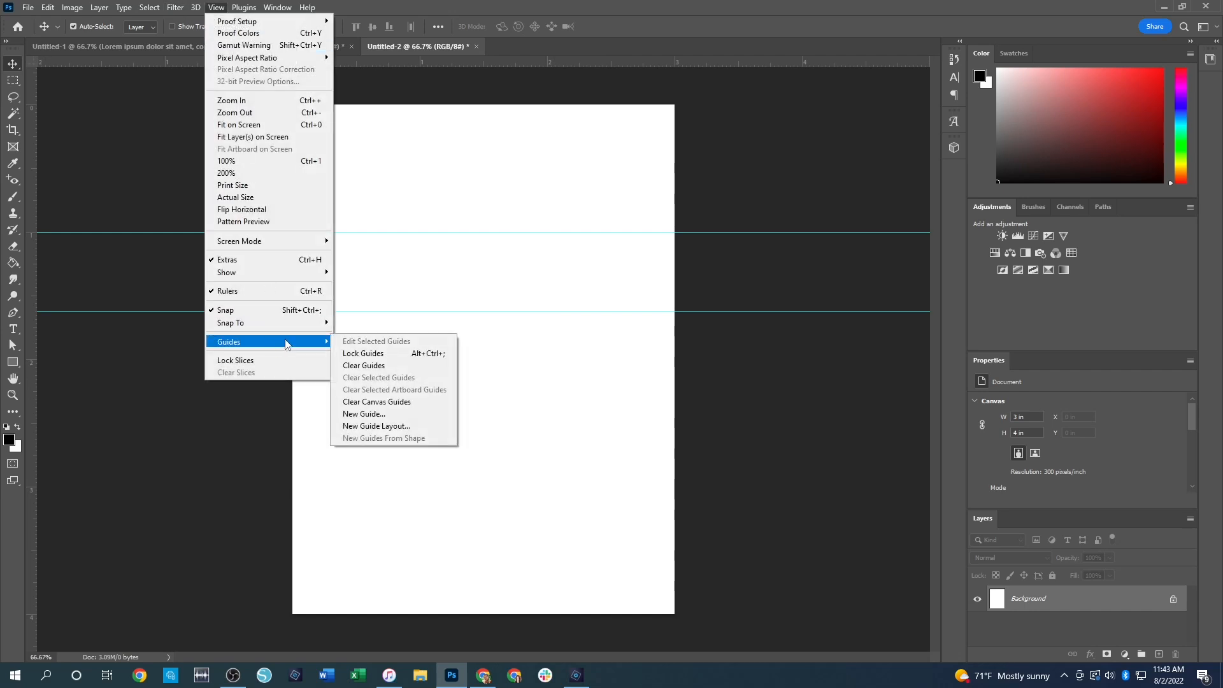
click(361, 414)
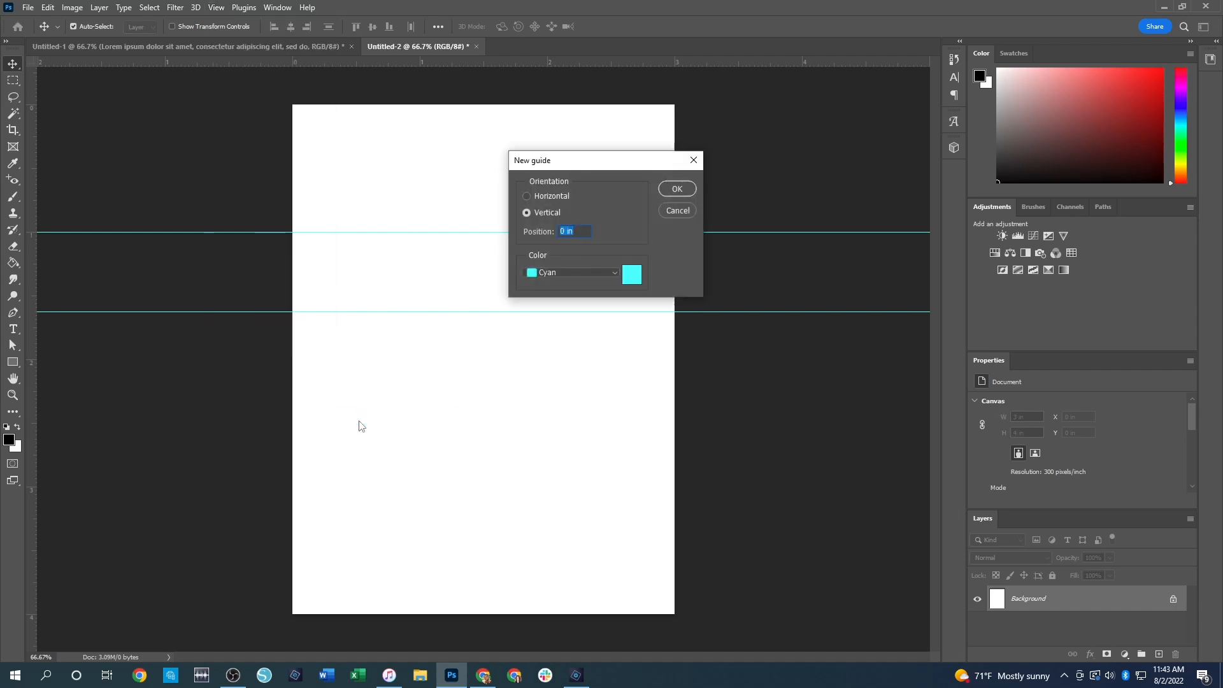
click(527, 196)
click(553, 231)
click(564, 232)
key(BackSpace)
text(2.25)
click(684, 190)
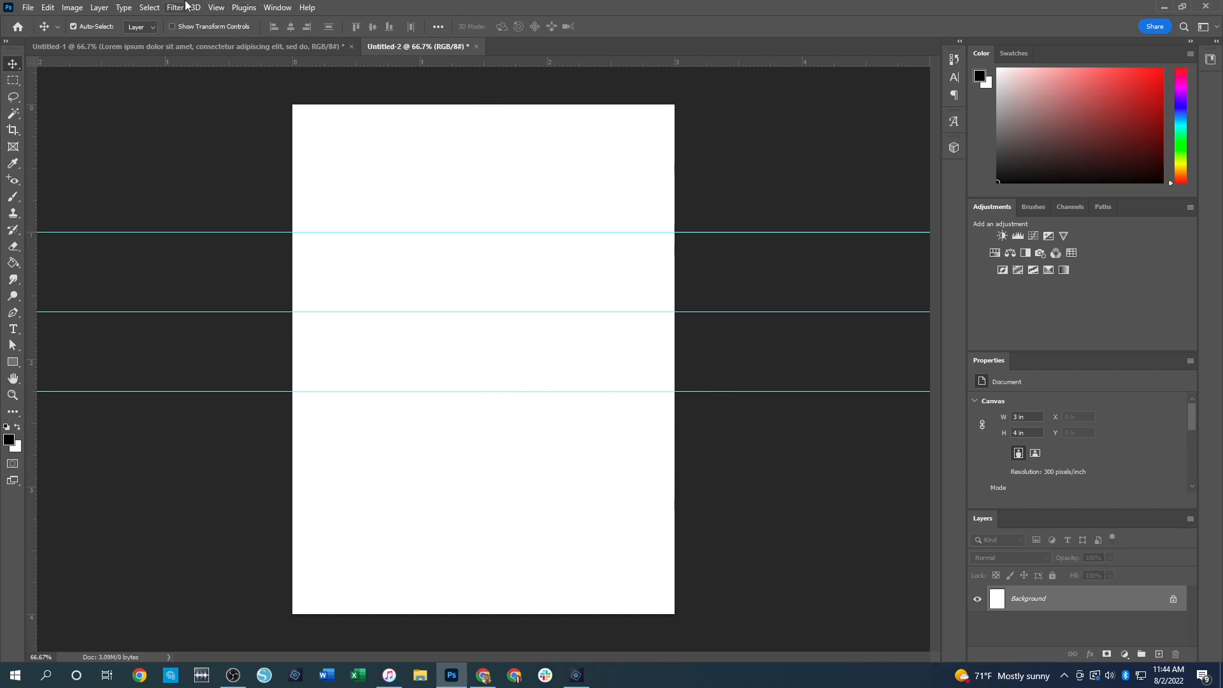
Add another horizontal guide at an exact position of 2.75 in
click(217, 8)
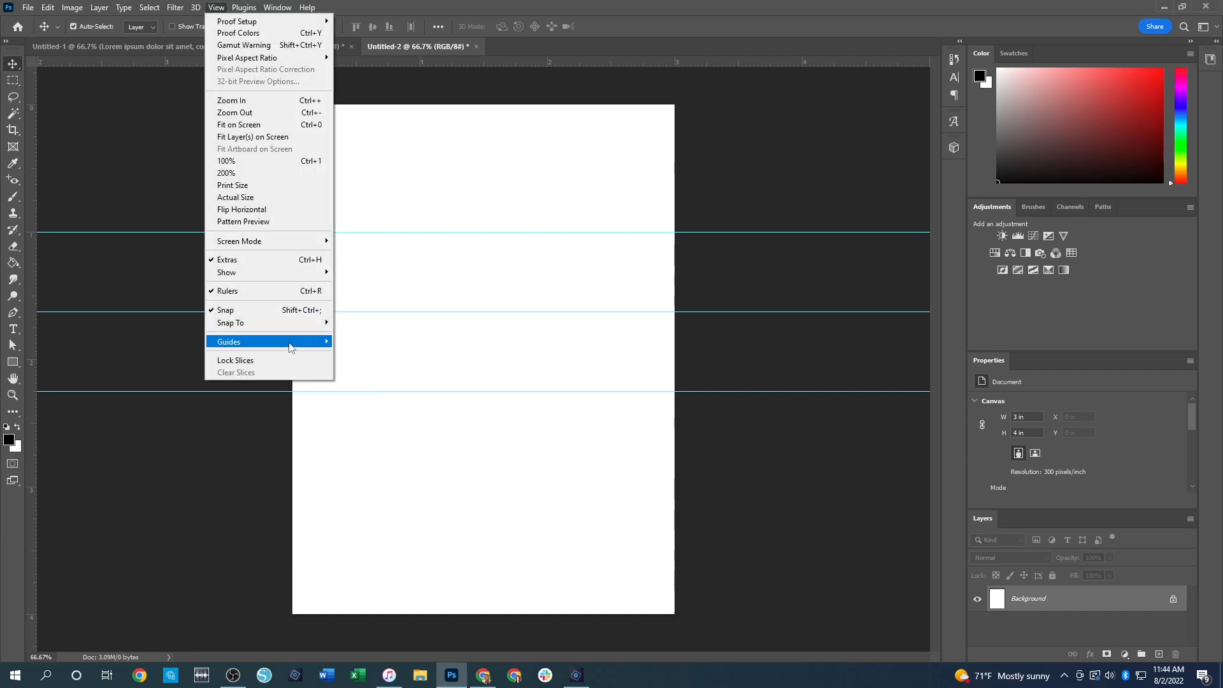
mouse_move(289, 347)
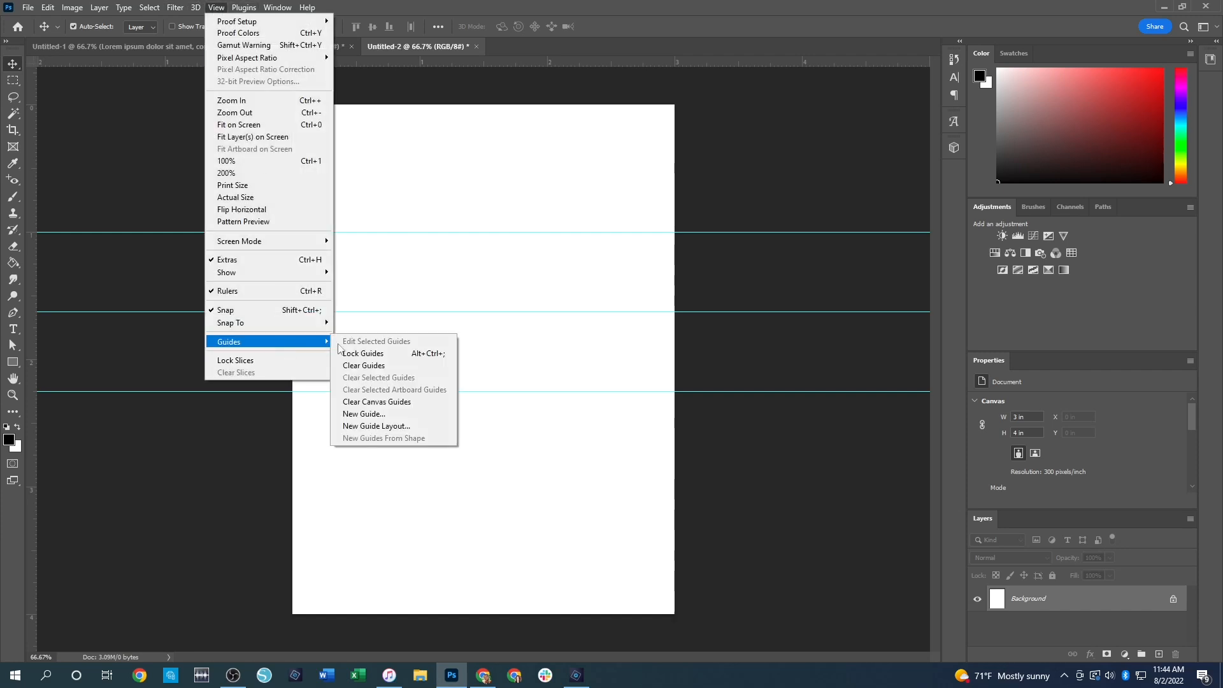
click(384, 415)
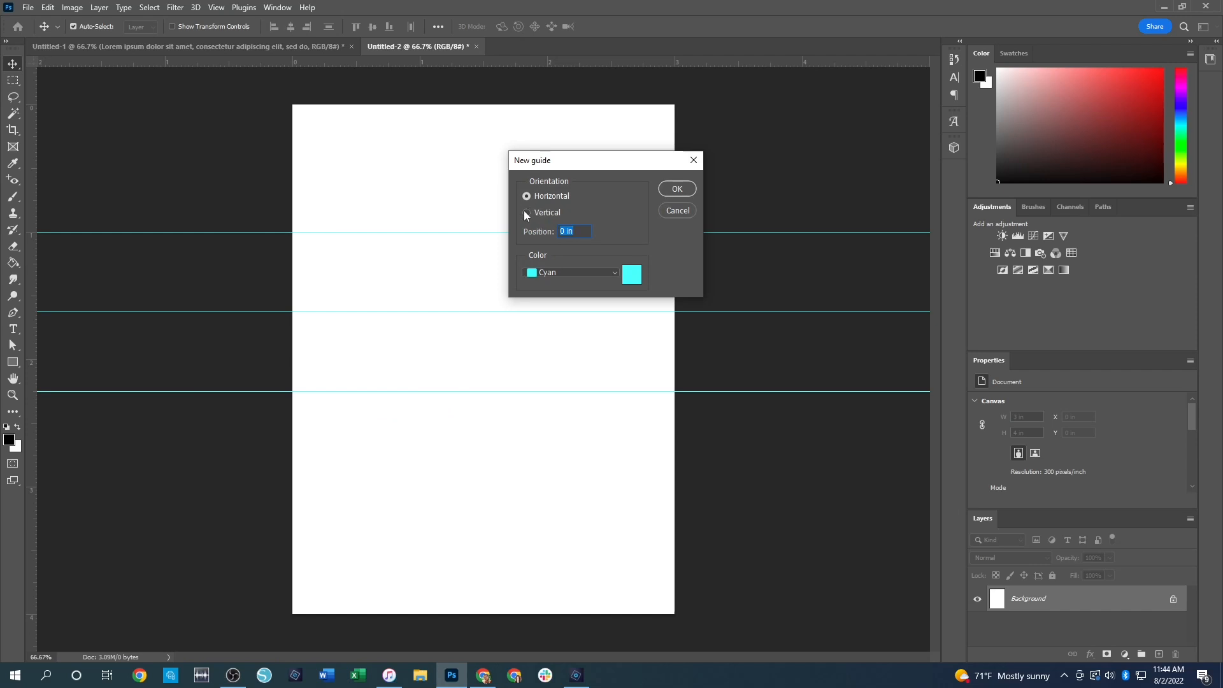
click(562, 232)
key(Delete)
text(2.75)
click(679, 189)
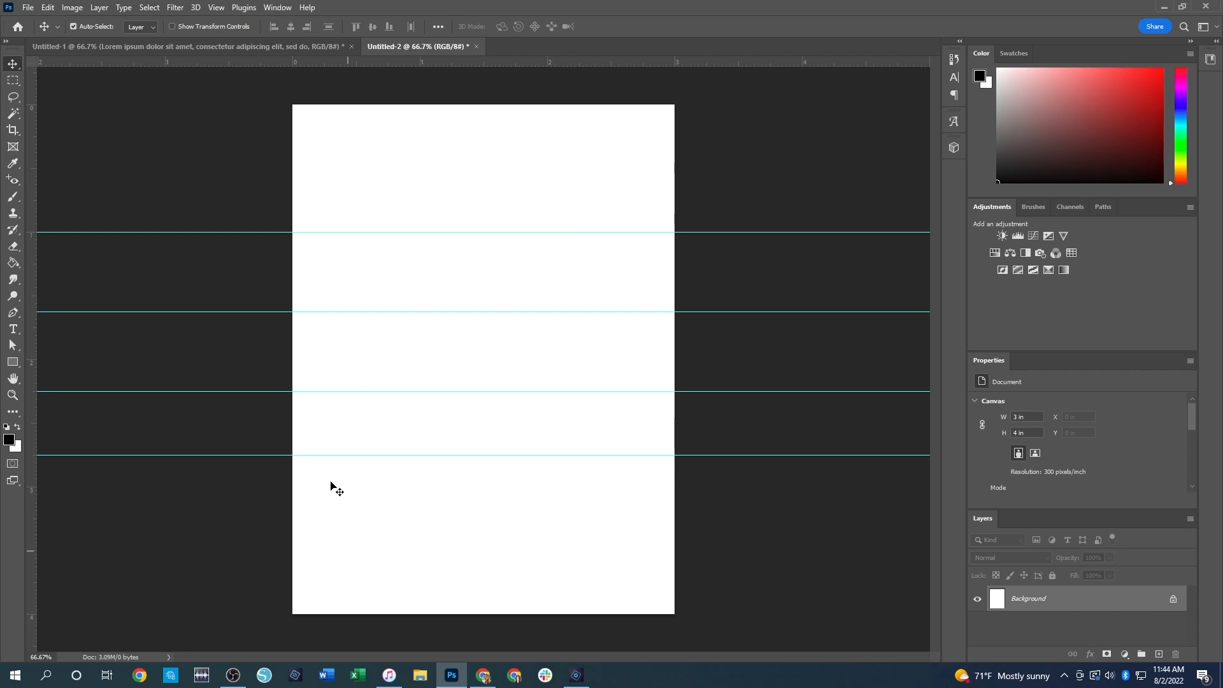
Add a further horizontal guide at an exact position of 3.25 in
click(216, 8)
mouse_move(273, 344)
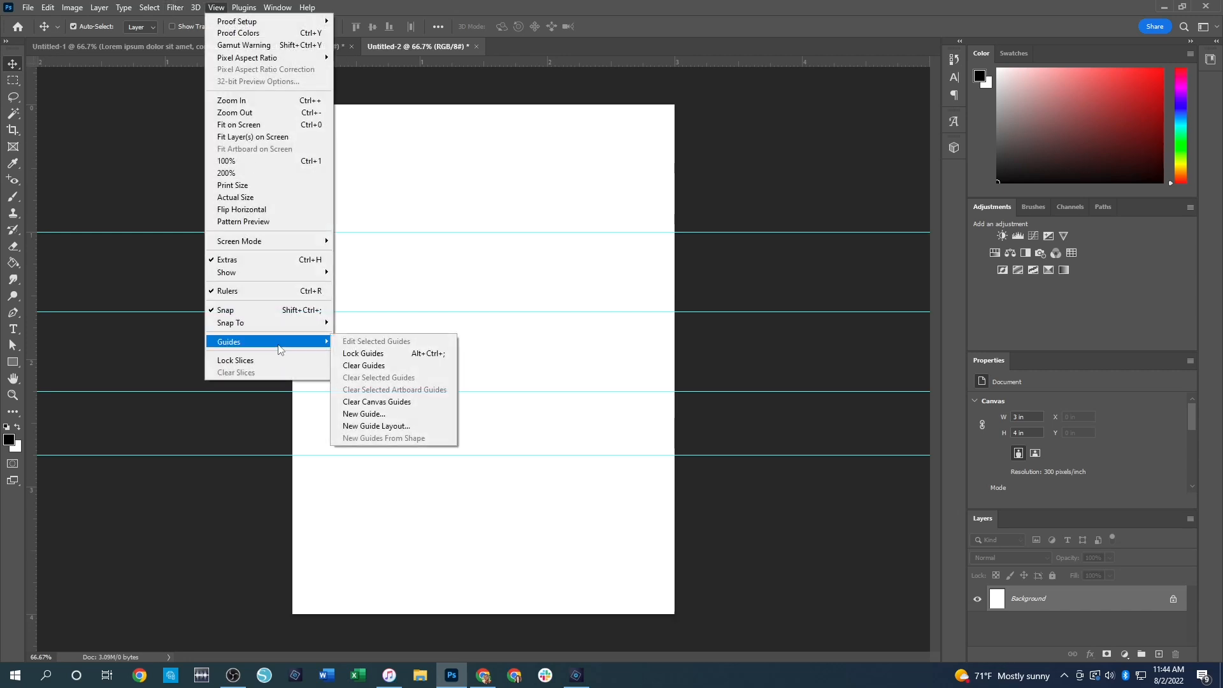
click(364, 414)
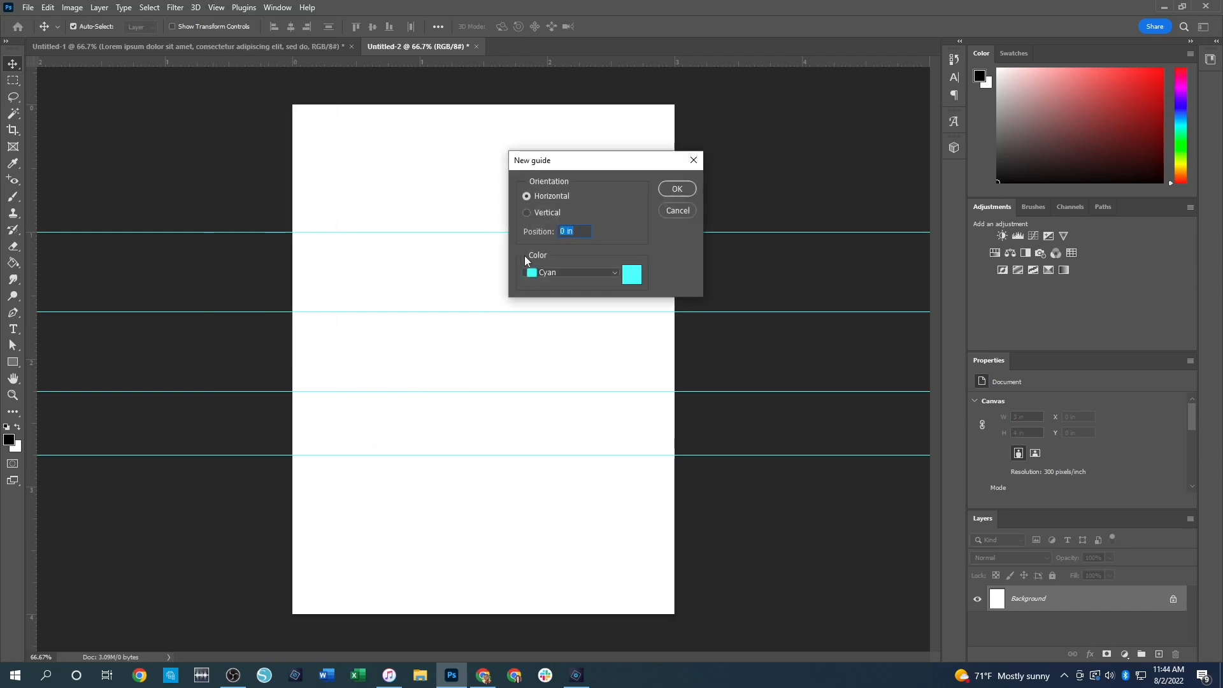
click(563, 232)
text(3.25)
click(676, 190)
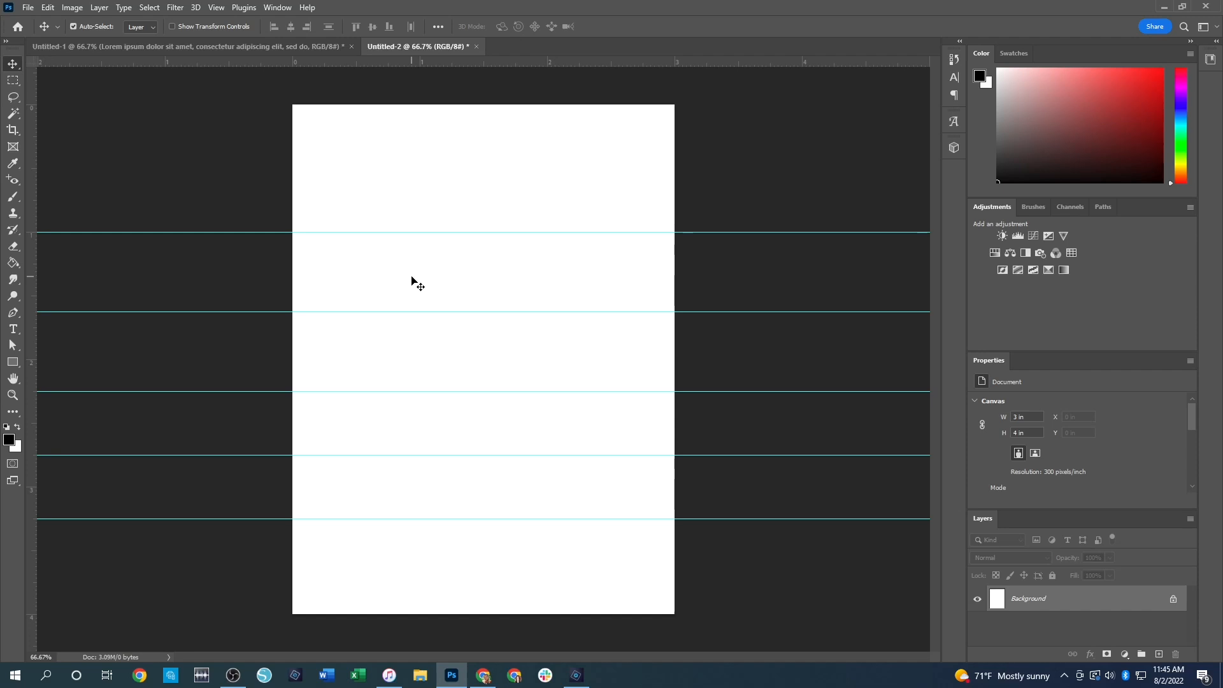
Add a vertical guide at an exact position of 1.25 in
click(216, 7)
mouse_move(244, 7)
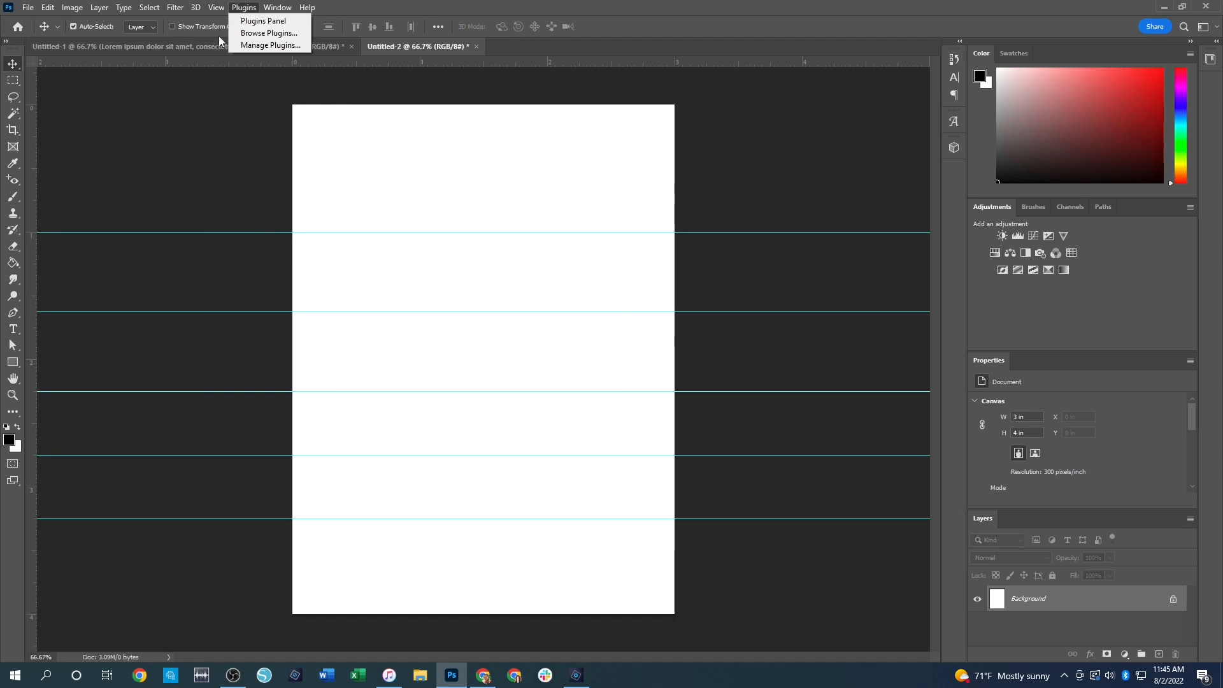
mouse_move(268, 344)
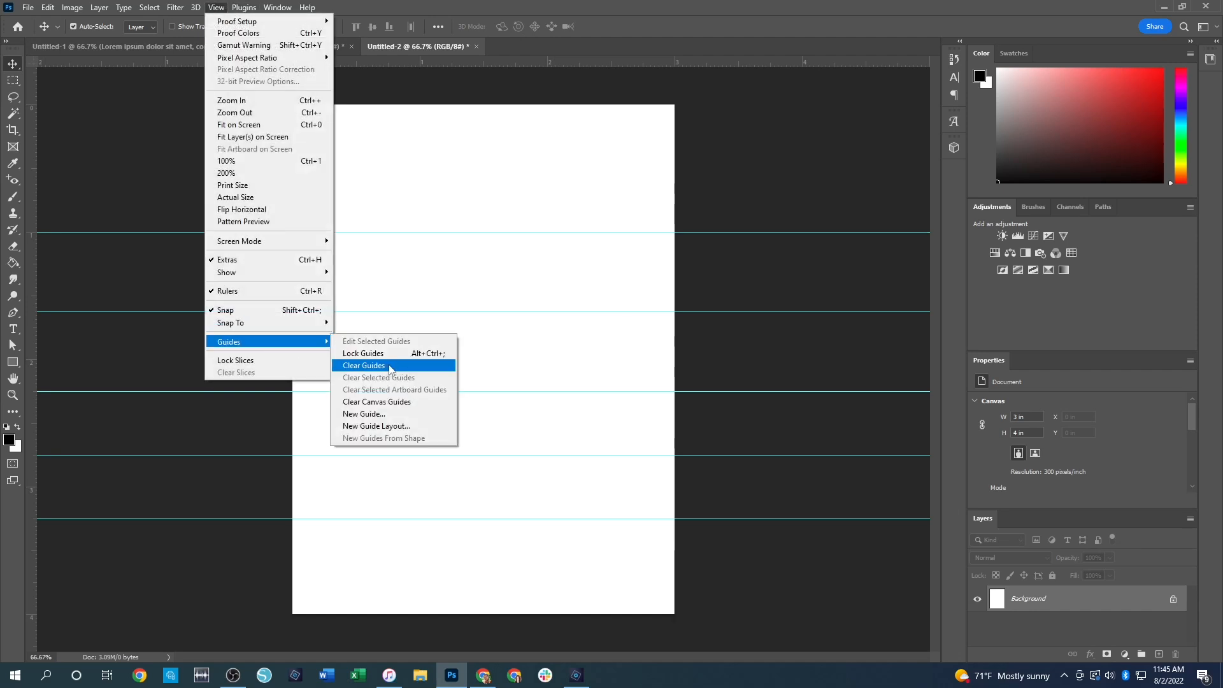
click(391, 415)
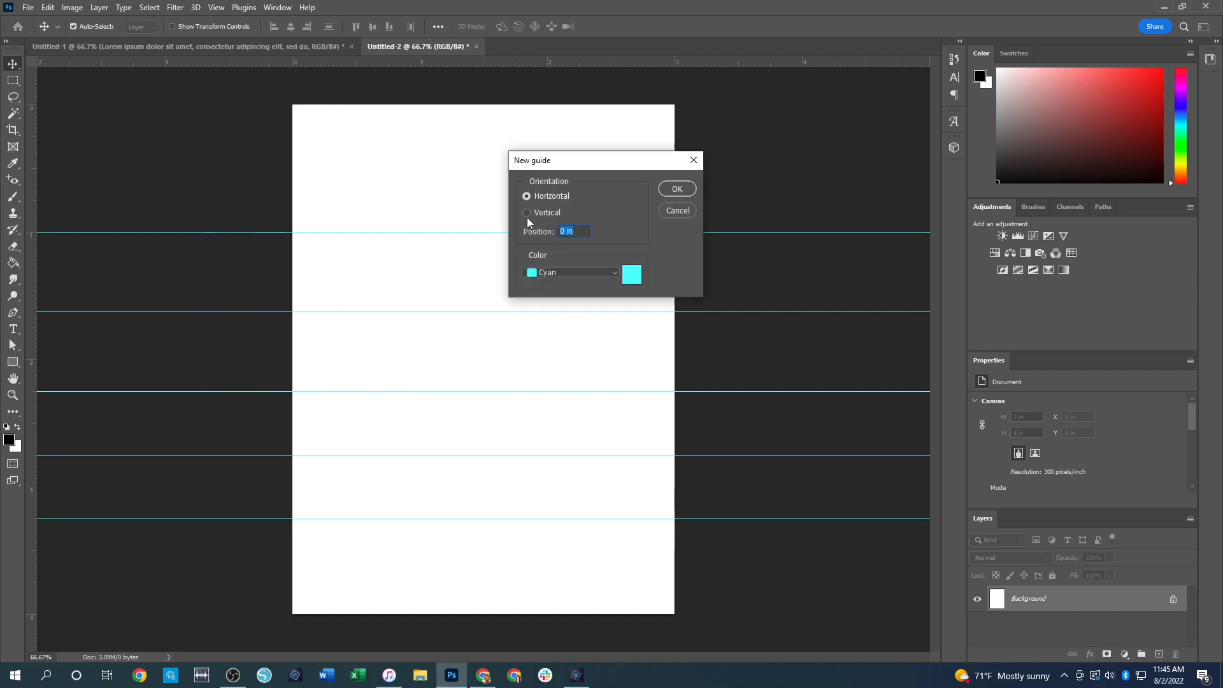
click(527, 212)
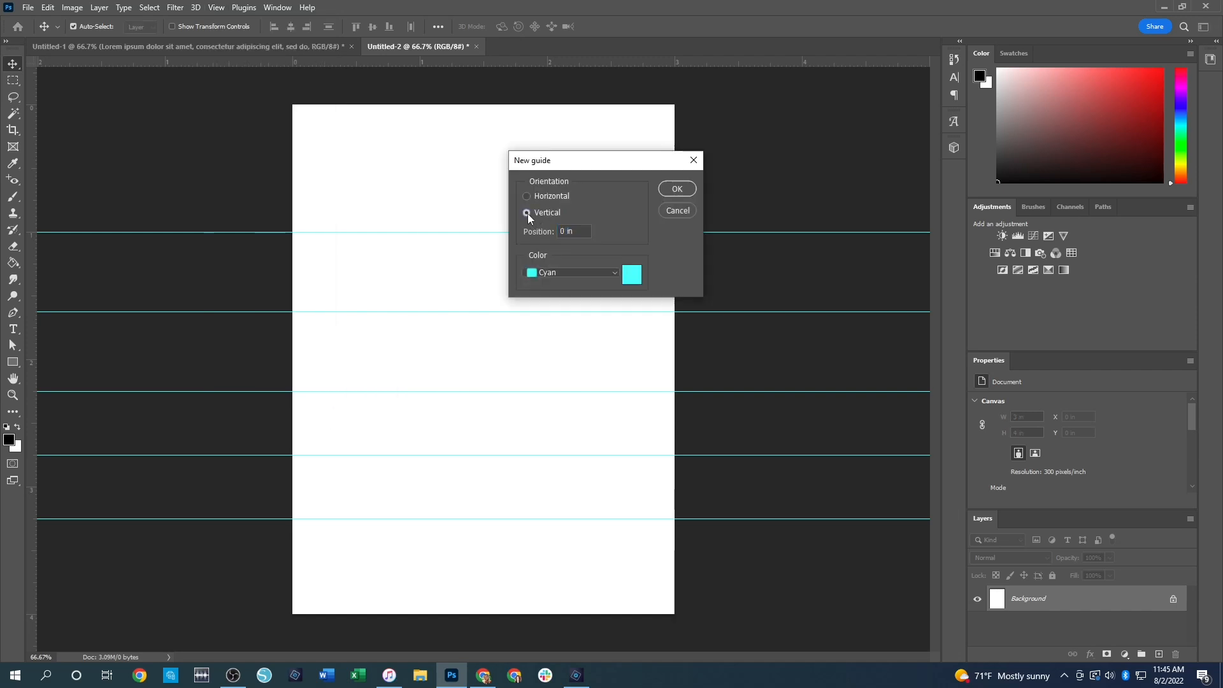
click(559, 231)
key(BackSpace)
text(1.25)
click(669, 188)
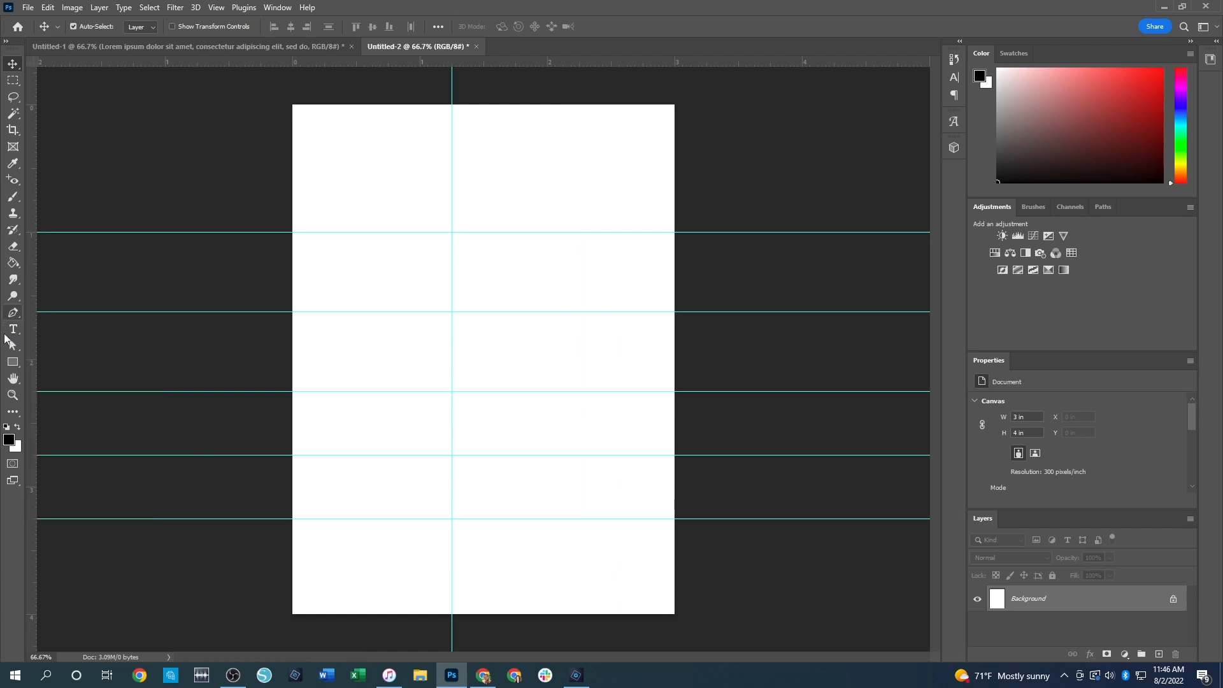
Place placeholder paragraph text boxes in the upper two rows between the horizontal guides, just right of the 1.25 in vertical guide
click(12, 330)
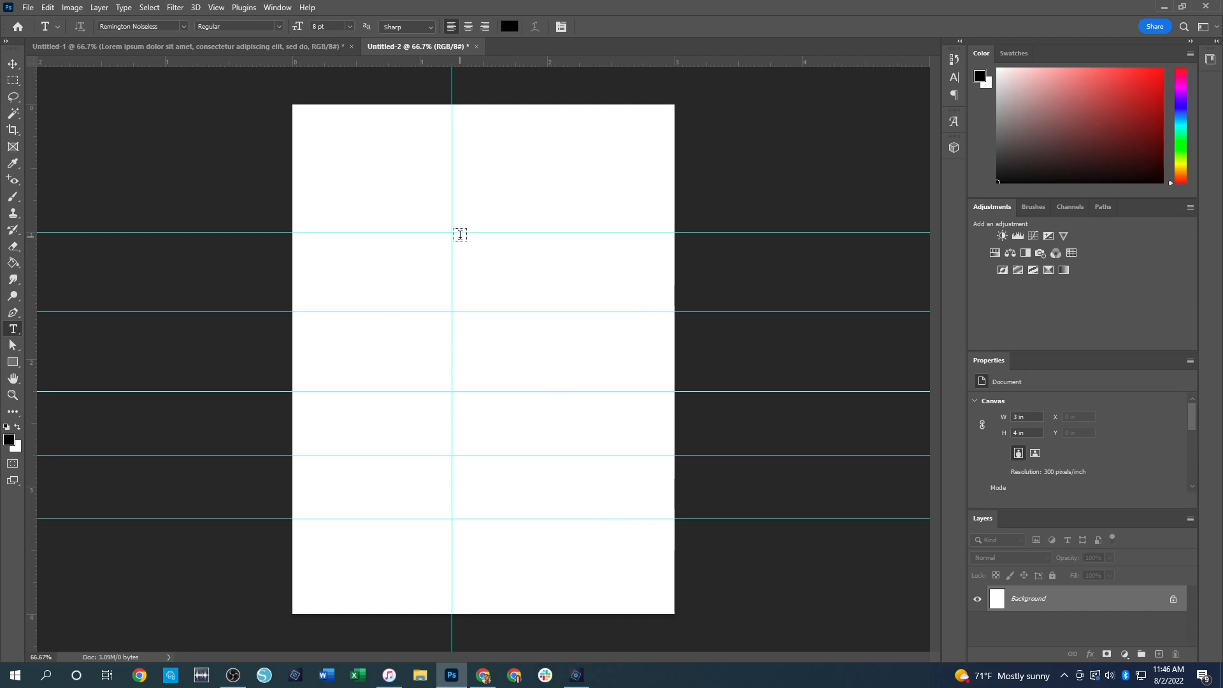
drag(458, 239, 660, 303)
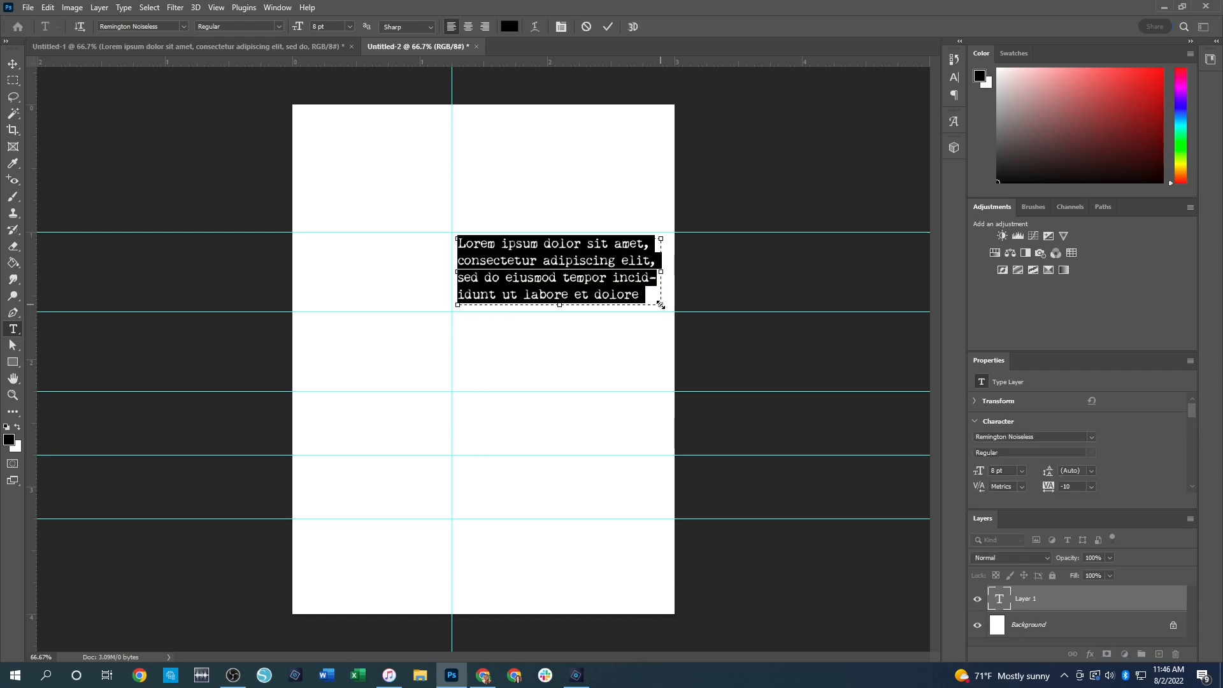
key(Escape)
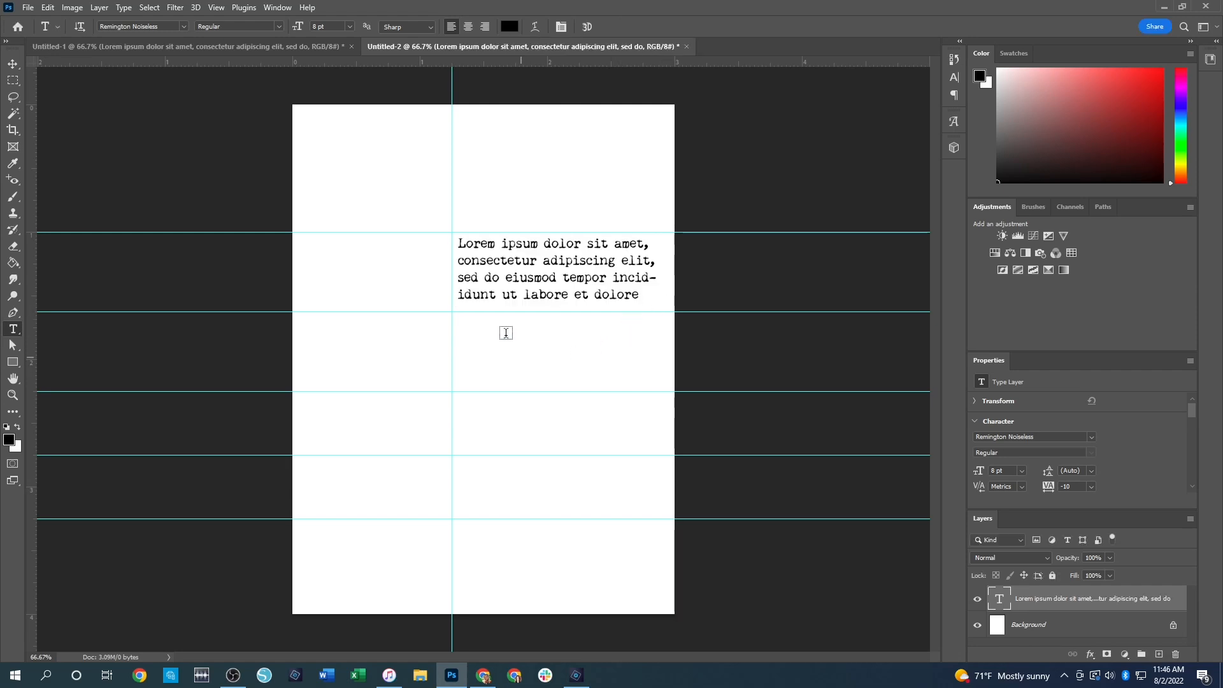
drag(458, 320, 663, 381)
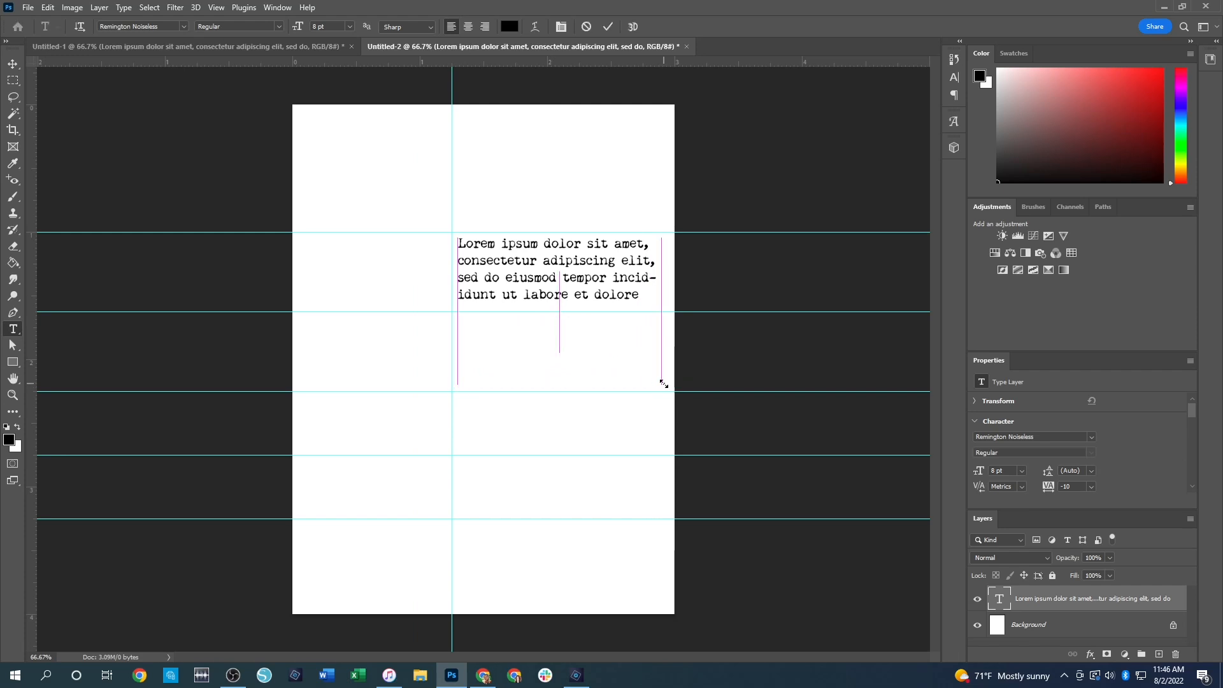
key(Escape)
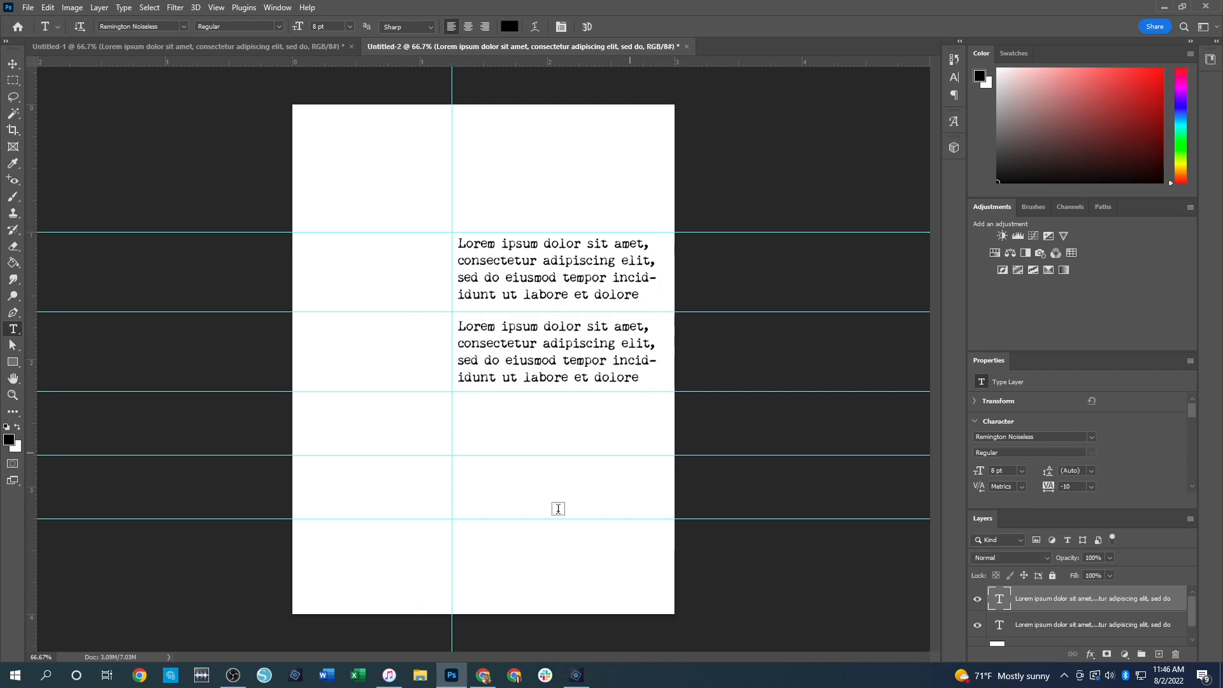
Place a placeholder paragraph text box below the lowest horizontal guide, just right of the 1.25 in vertical guide
drag(460, 527, 662, 604)
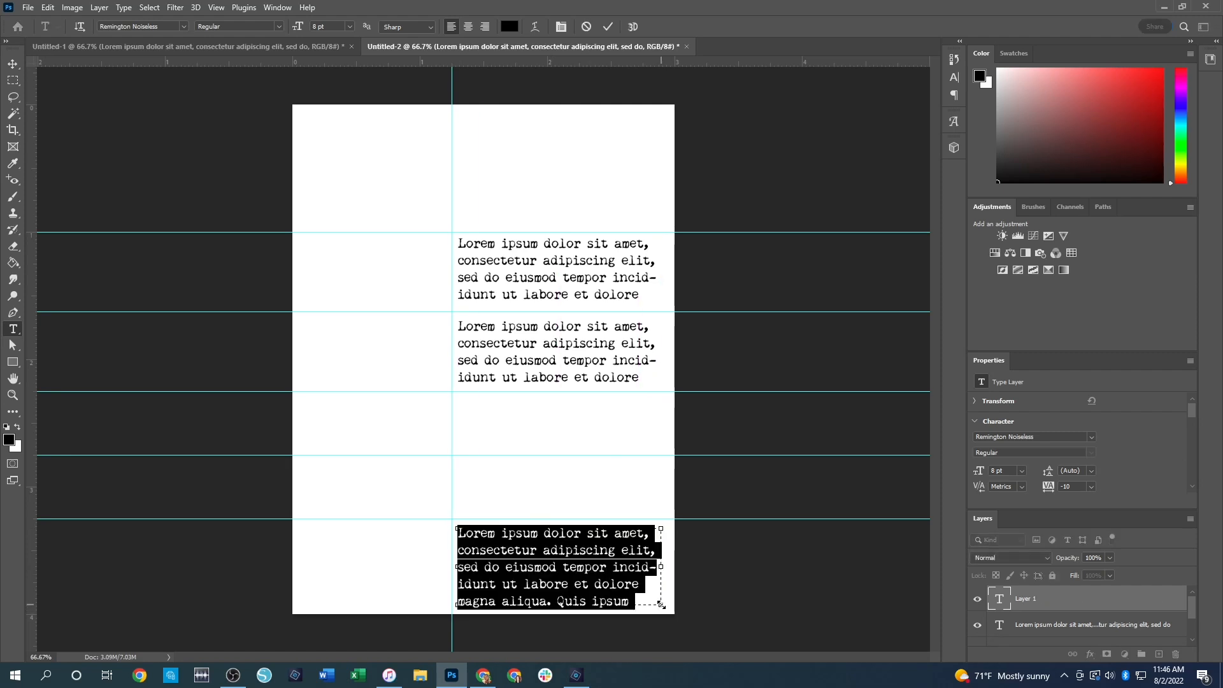
key(Escape)
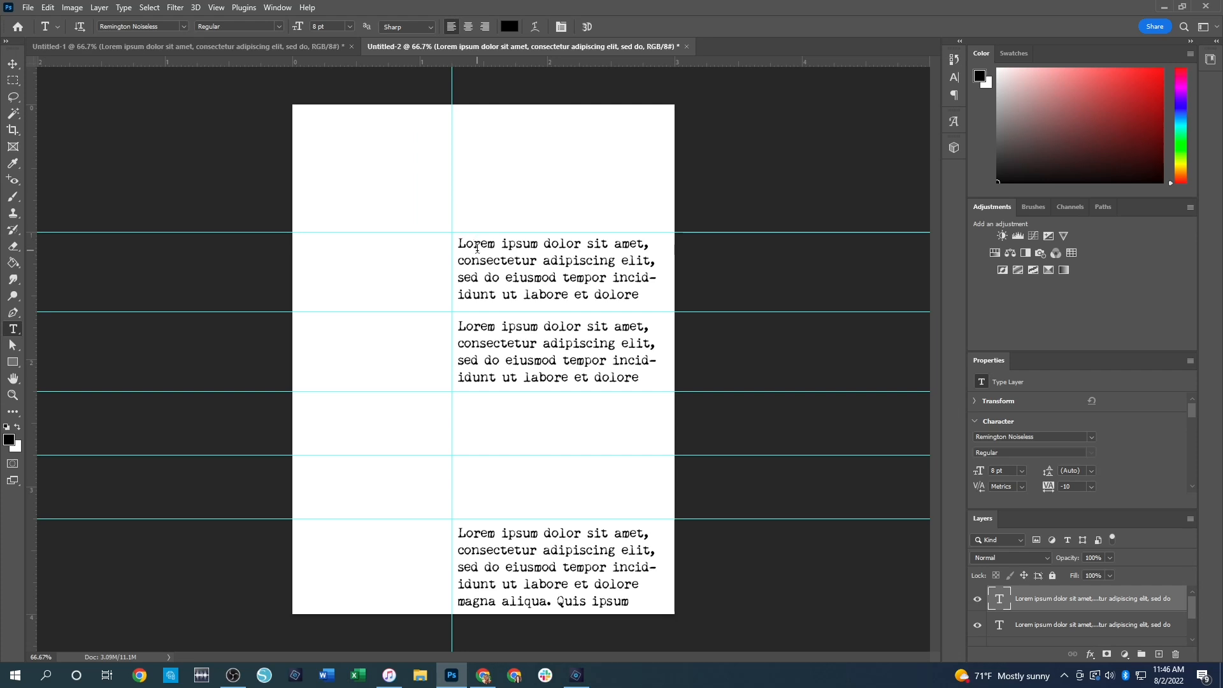
click(524, 265)
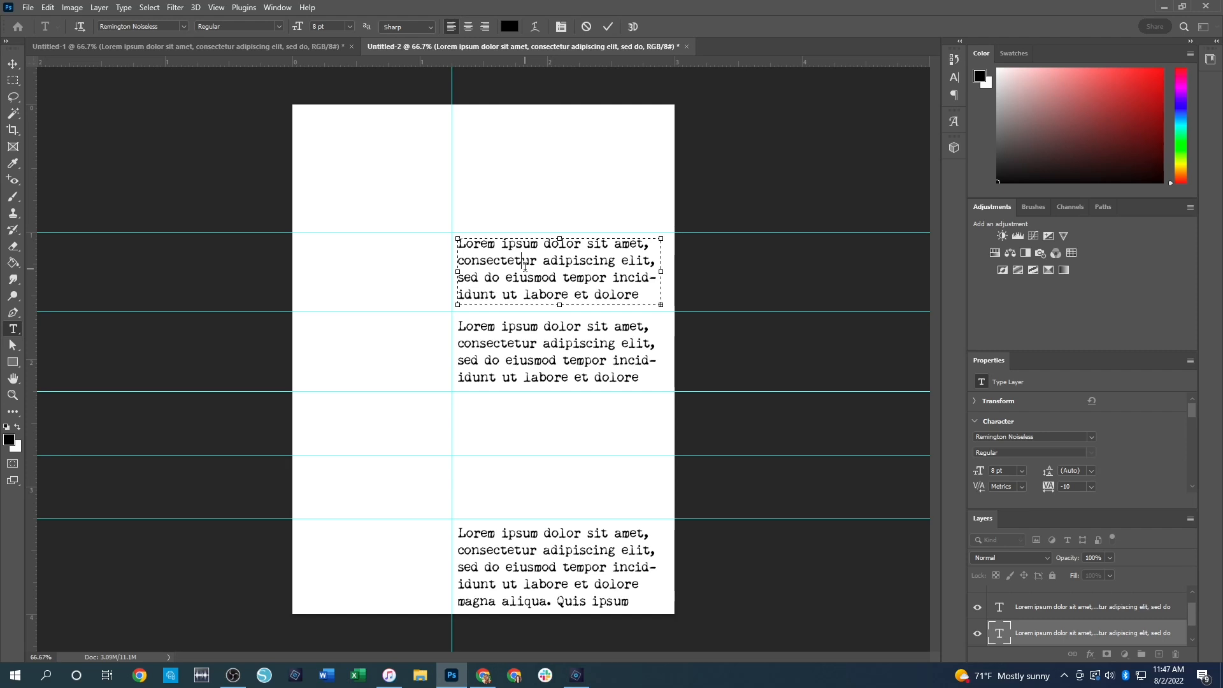
click(15, 62)
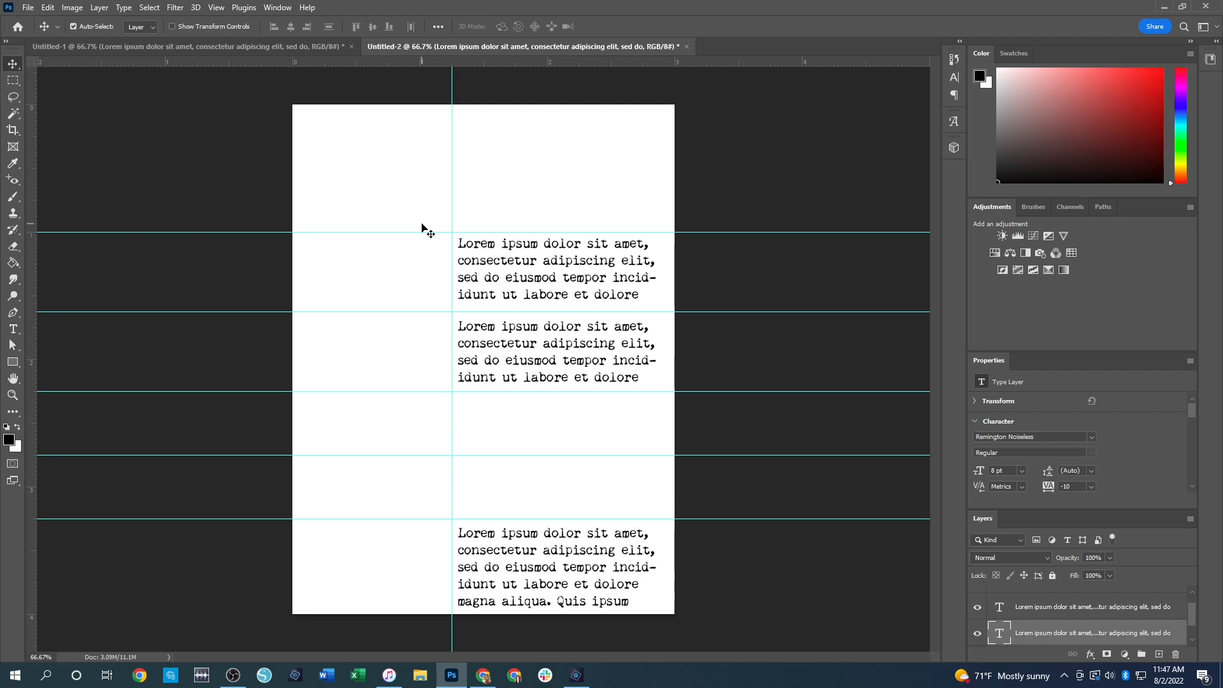
Add a vertical guide at an exact position of 1.375 in
click(217, 8)
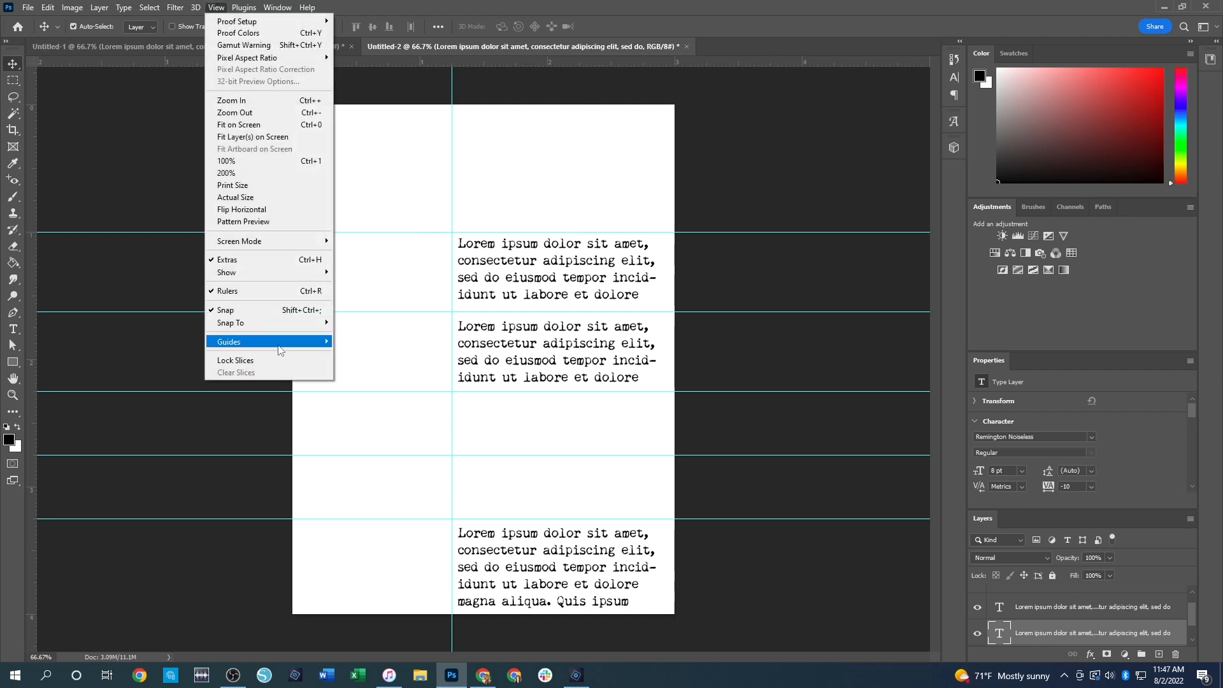
mouse_move(306, 342)
click(401, 415)
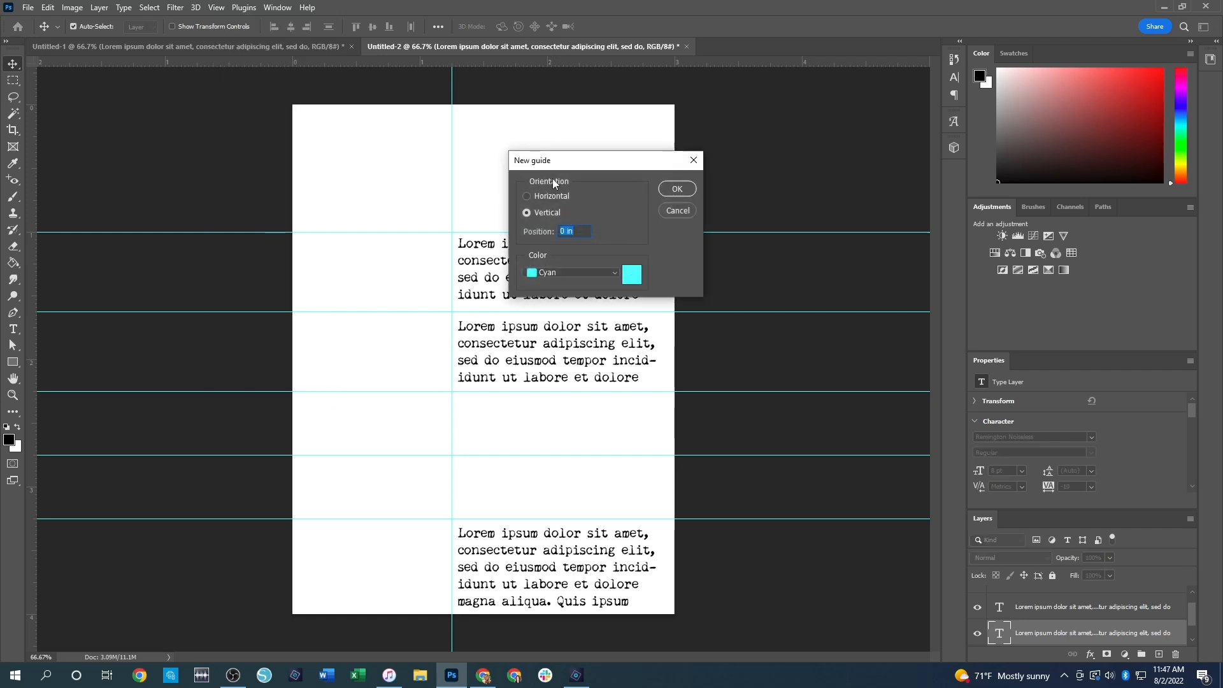
click(540, 211)
click(564, 233)
text(1.375)
click(677, 189)
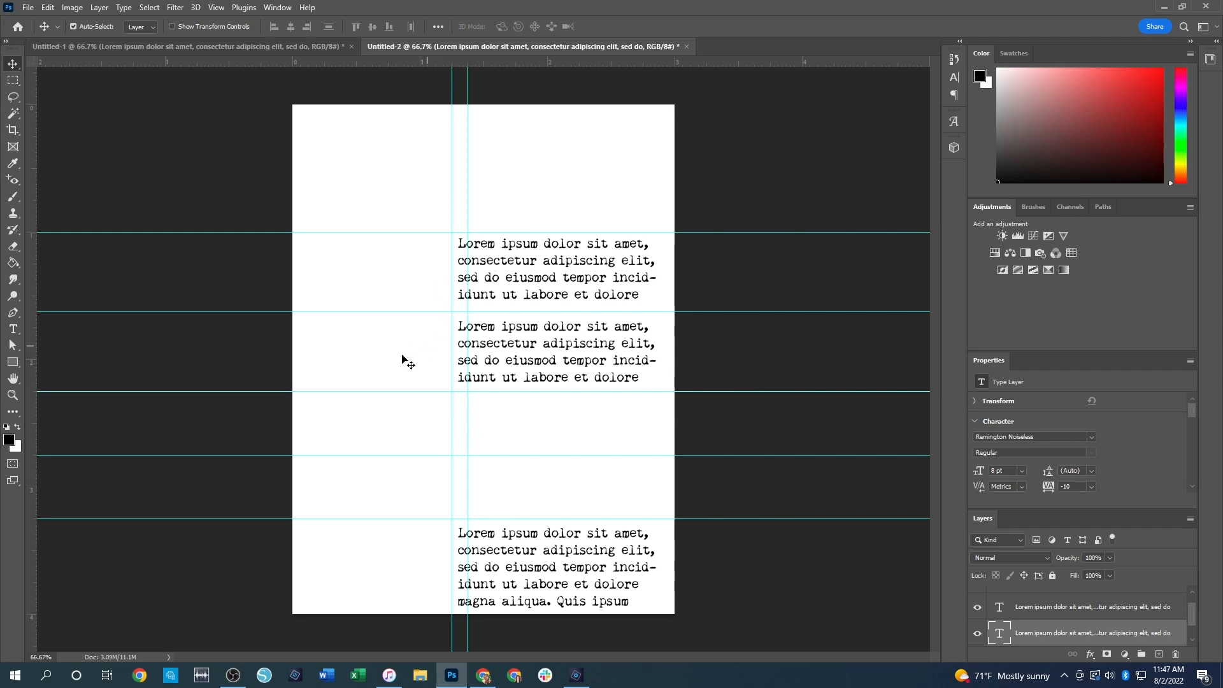
Place a placeholder paragraph text box between the 2.25 in and 2.75 in horizontal guides, right of the 1.375 in vertical guide
click(12, 335)
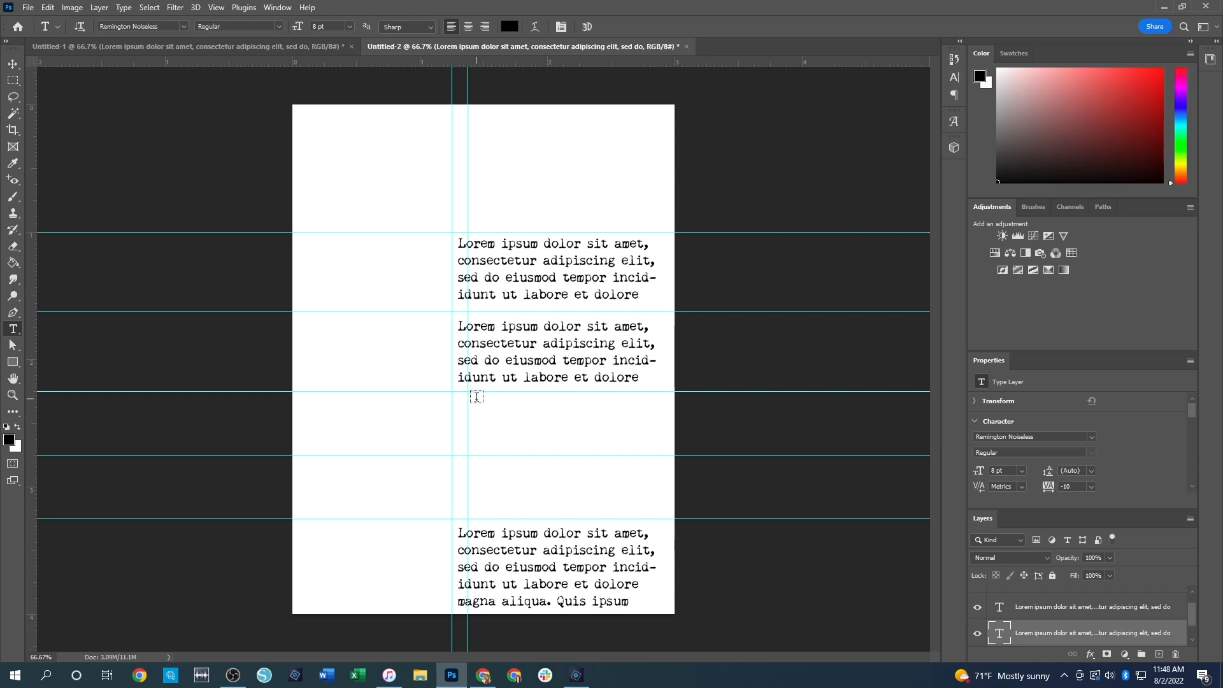
drag(476, 400, 664, 447)
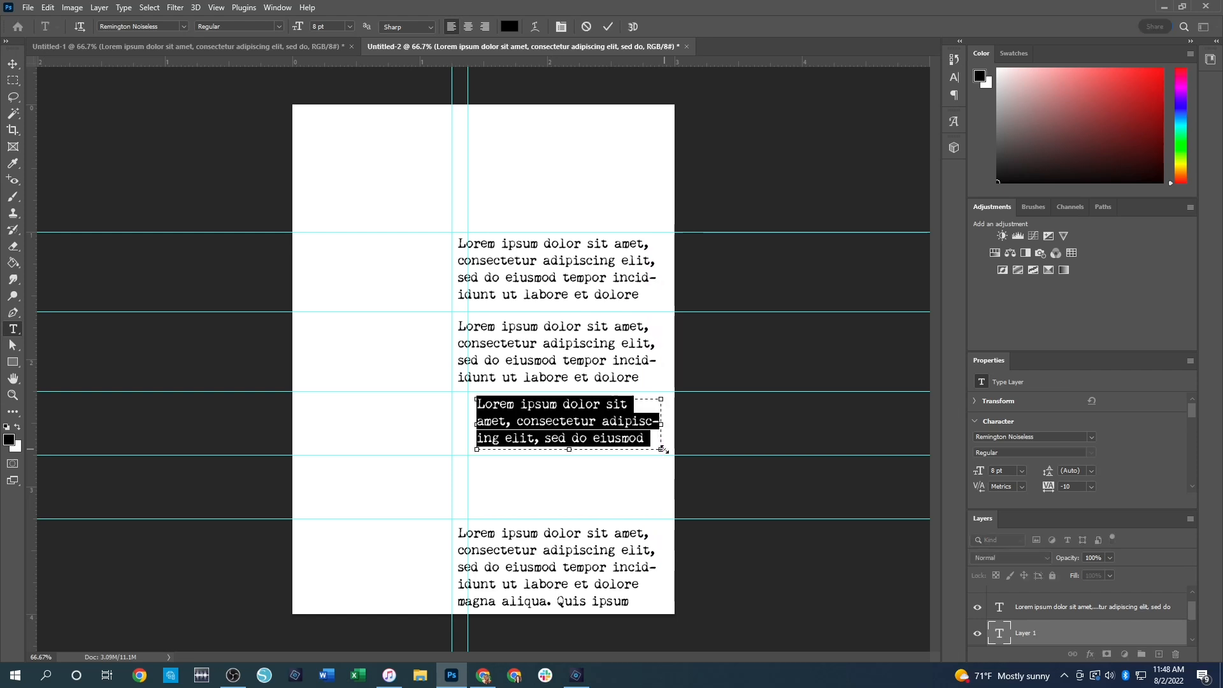
click(691, 542)
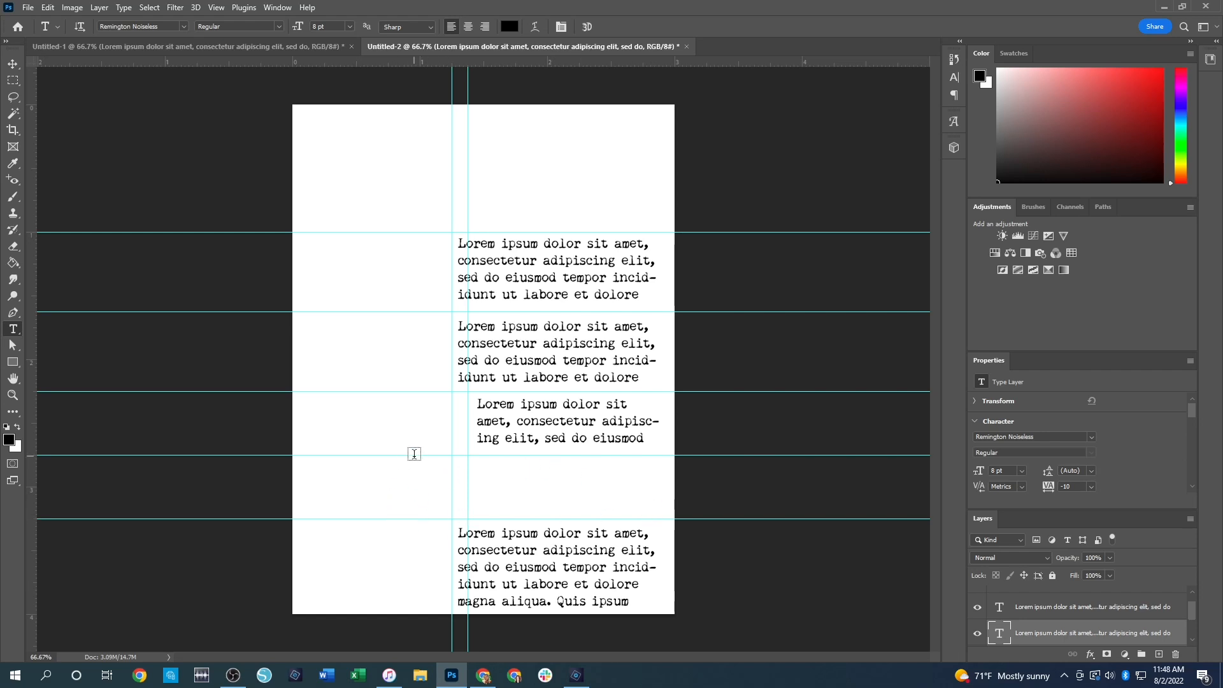
Add a vertical guide at an exact position of 0.875 in
click(216, 7)
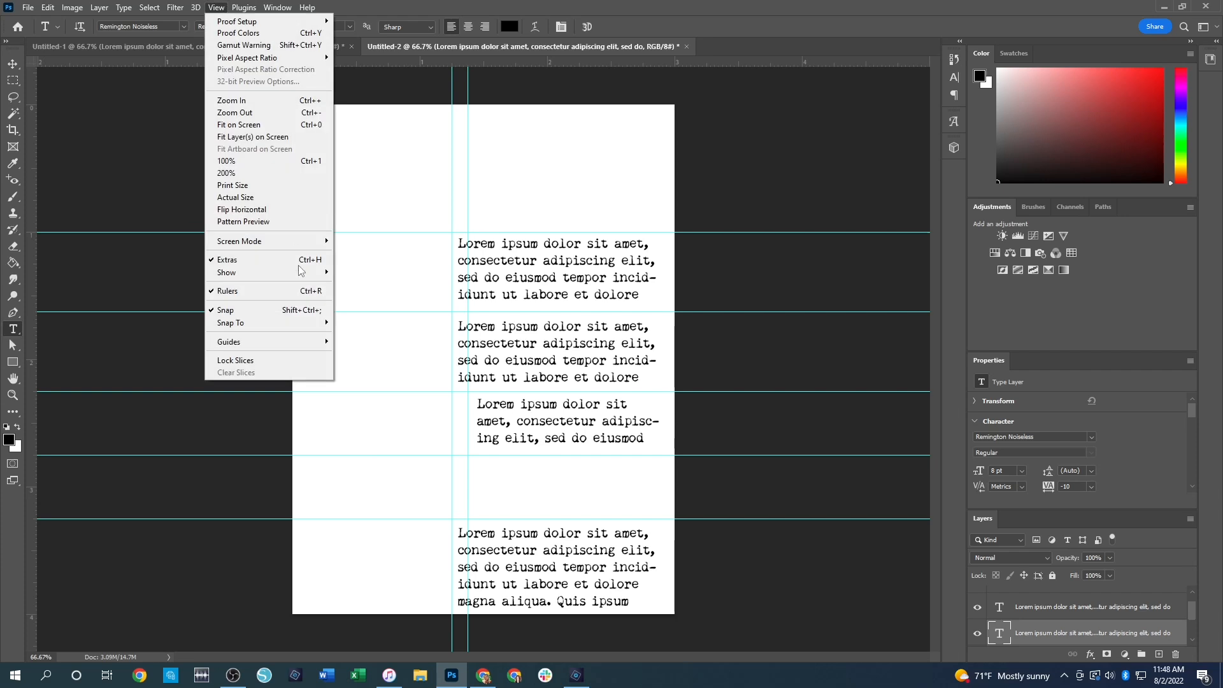
mouse_move(283, 342)
click(390, 415)
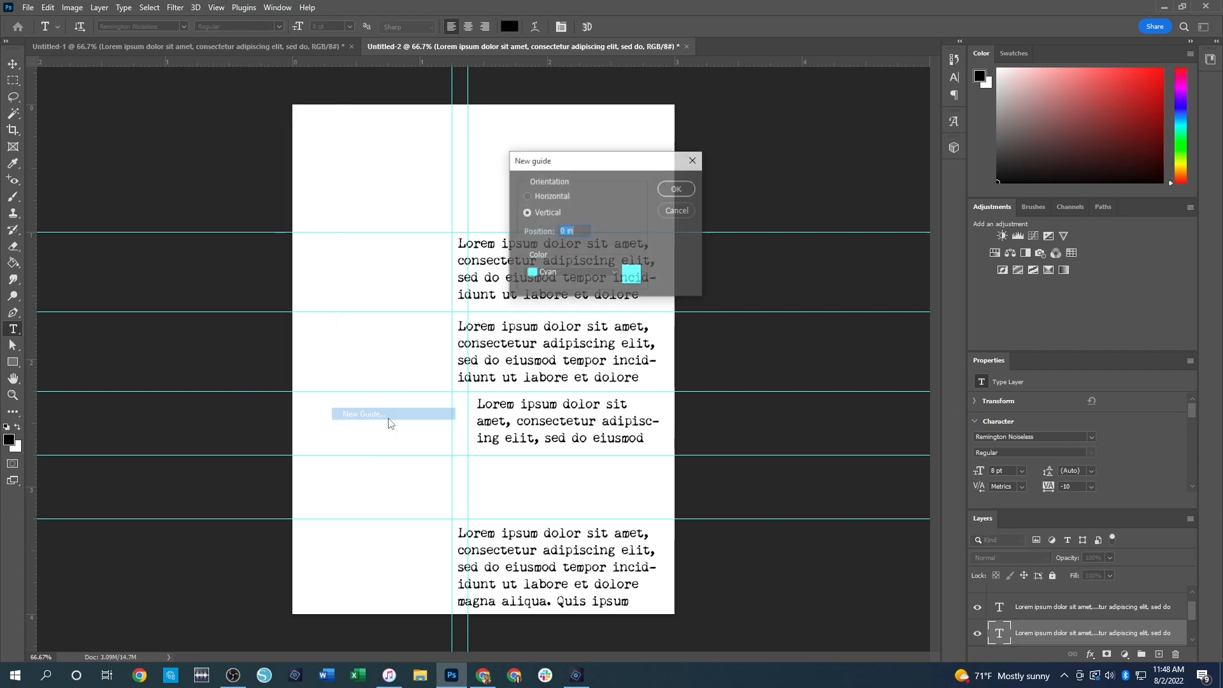
click(564, 231)
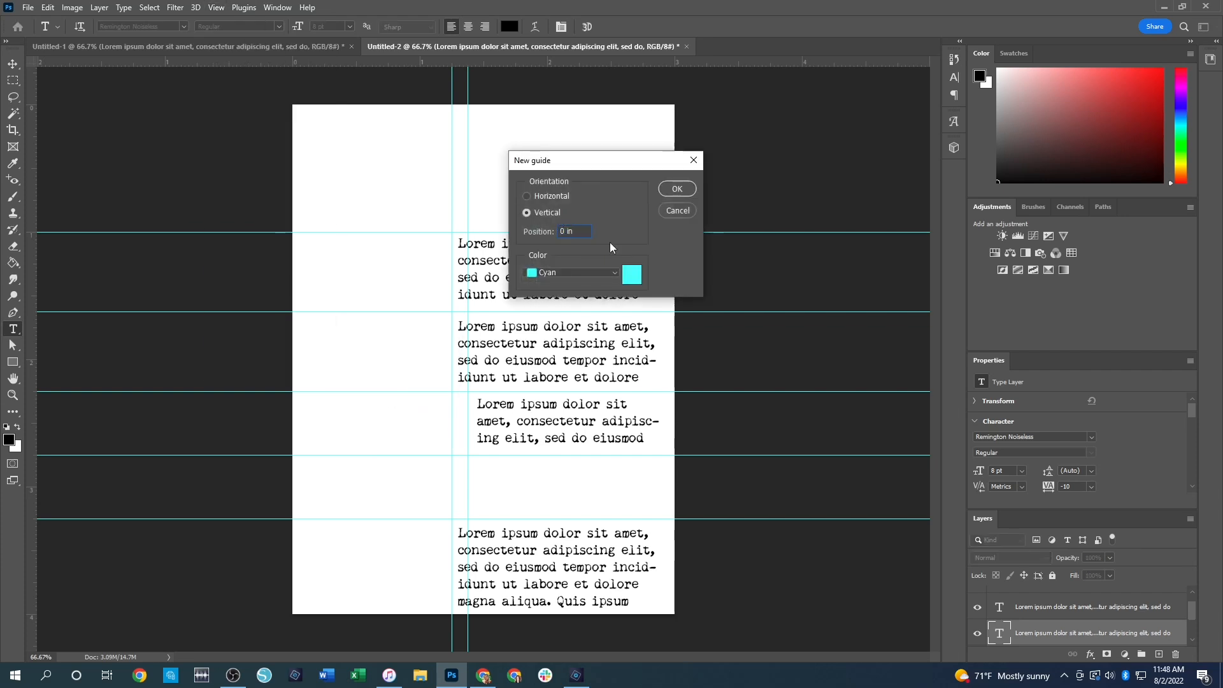
key(BackSpace)
text(.875)
click(681, 190)
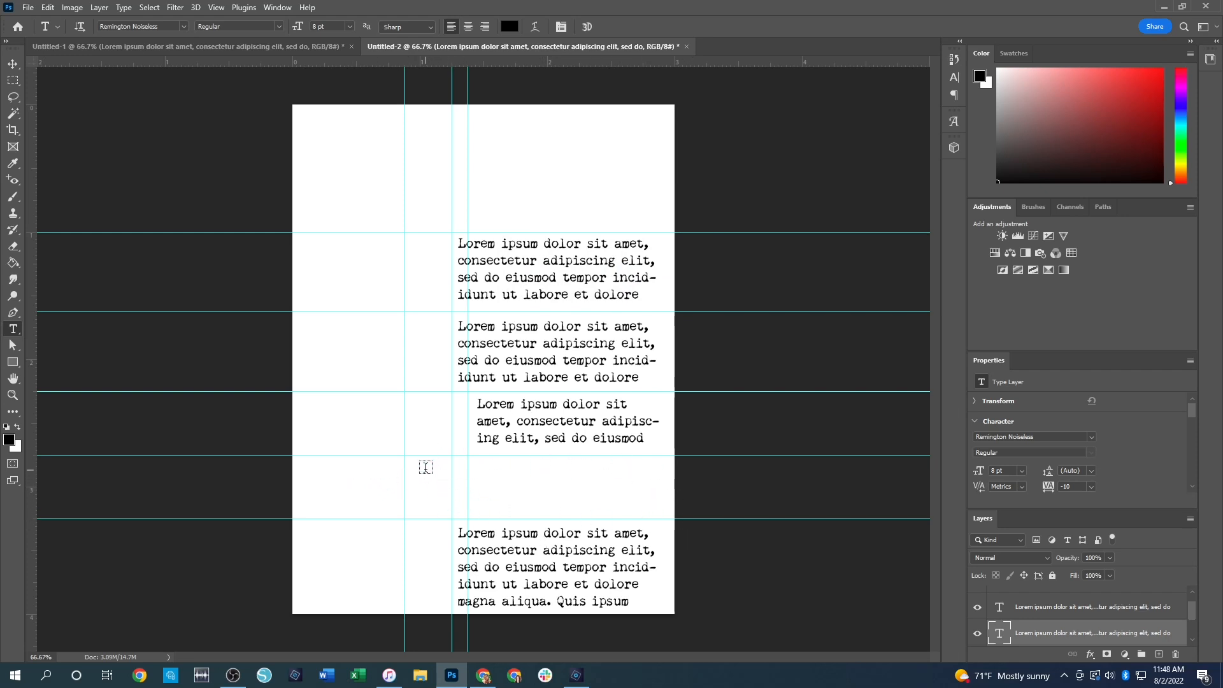
Place a placeholder paragraph text box between the 2.75 in and 3.25 in horizontal guides, starting right of the 0.875 in vertical guide
drag(411, 459, 662, 509)
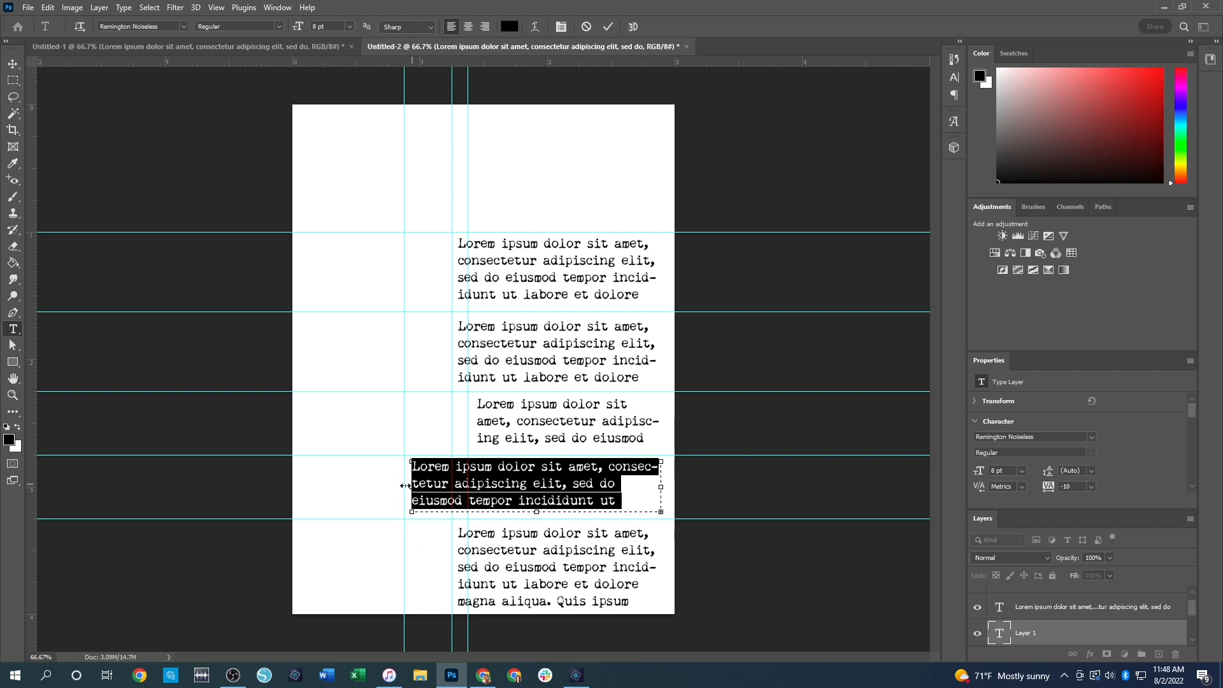
click(13, 64)
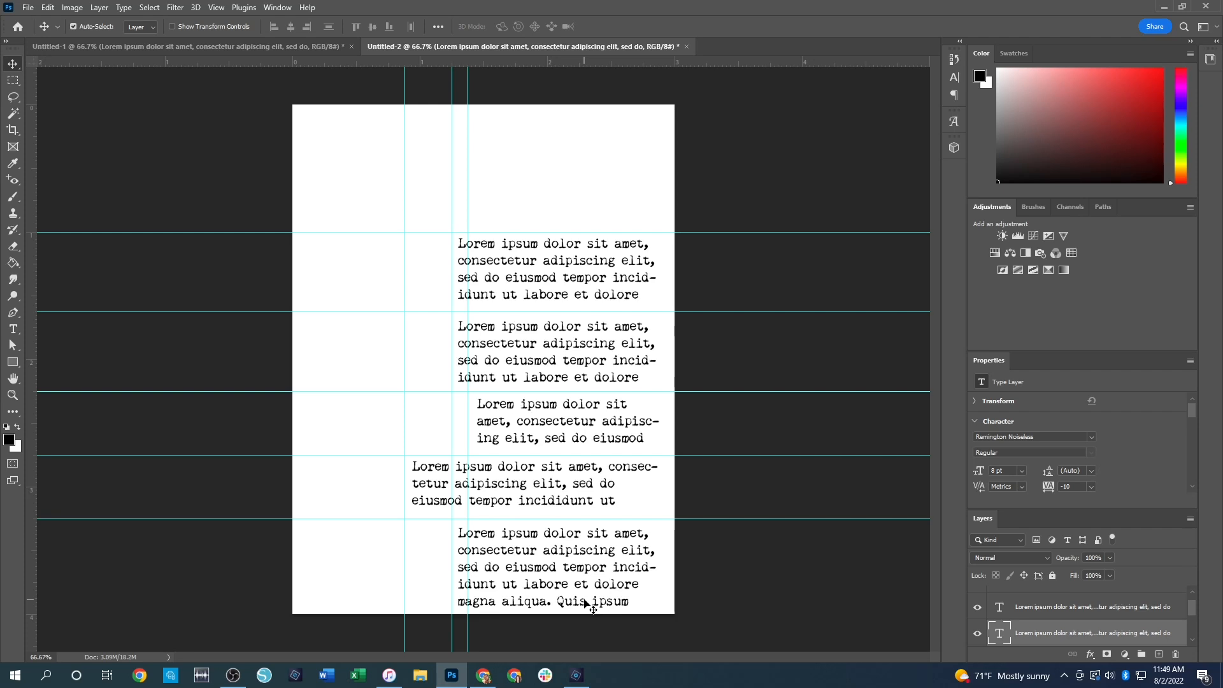
click(28, 7)
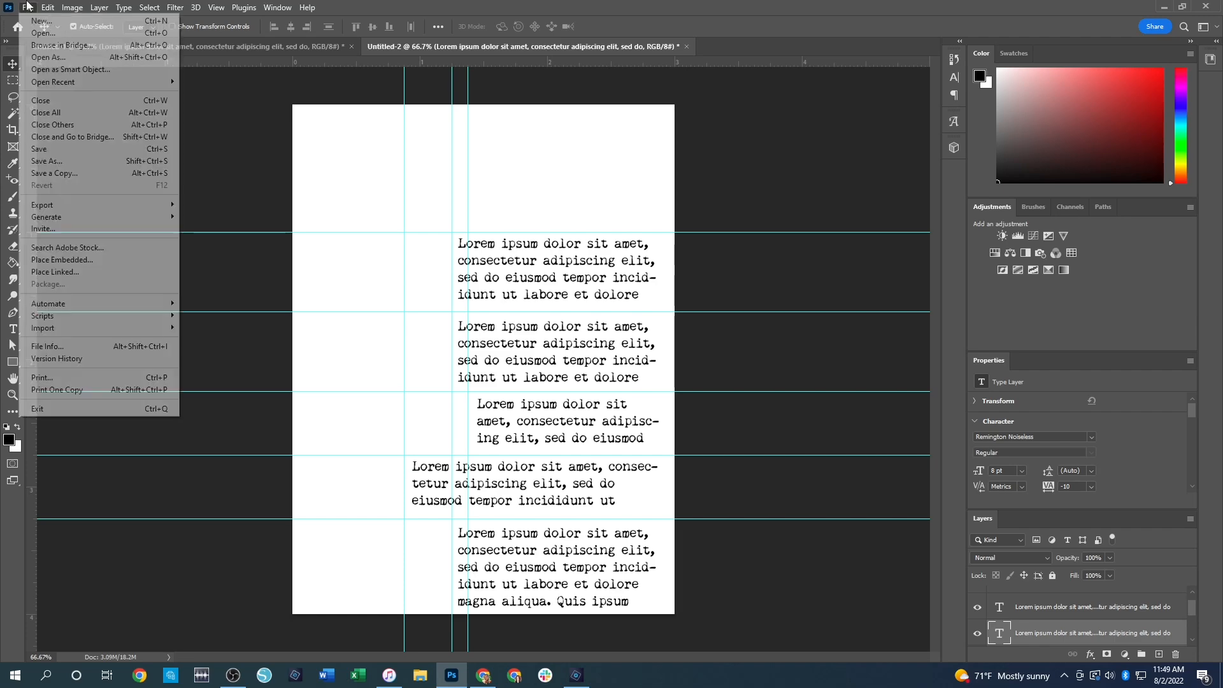
click(43, 33)
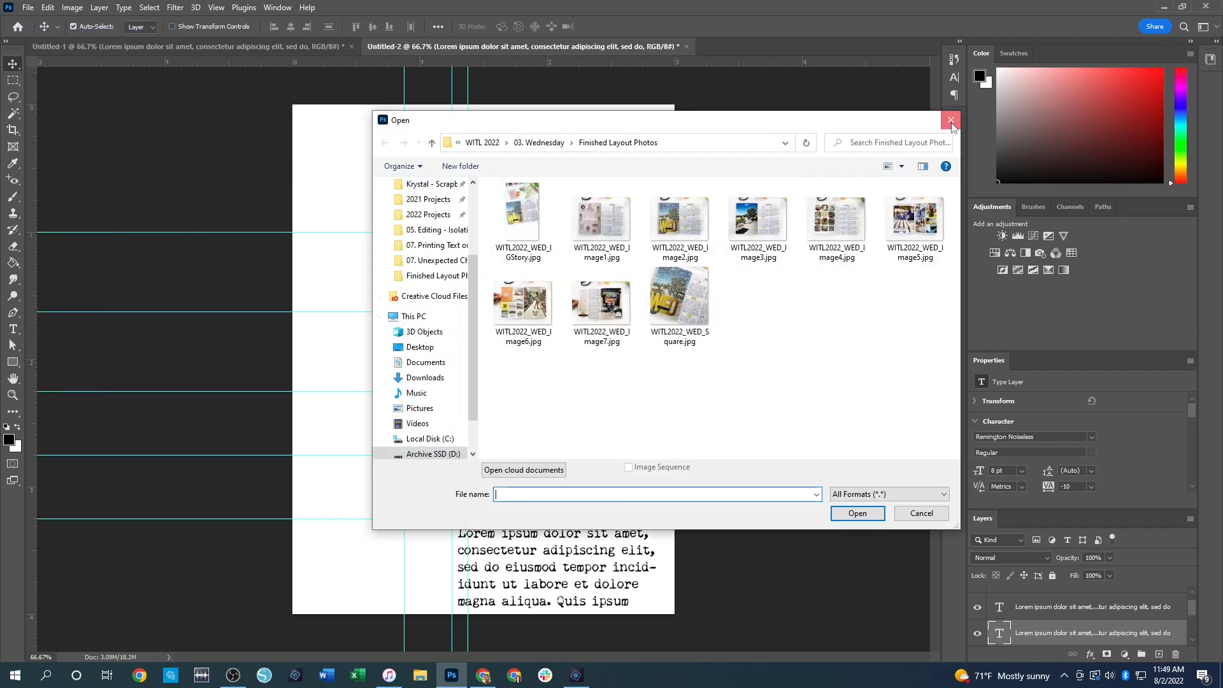
click(951, 120)
Create a new 6 x 4 in document at 300 ppi from the recent custom preset
click(27, 7)
click(51, 21)
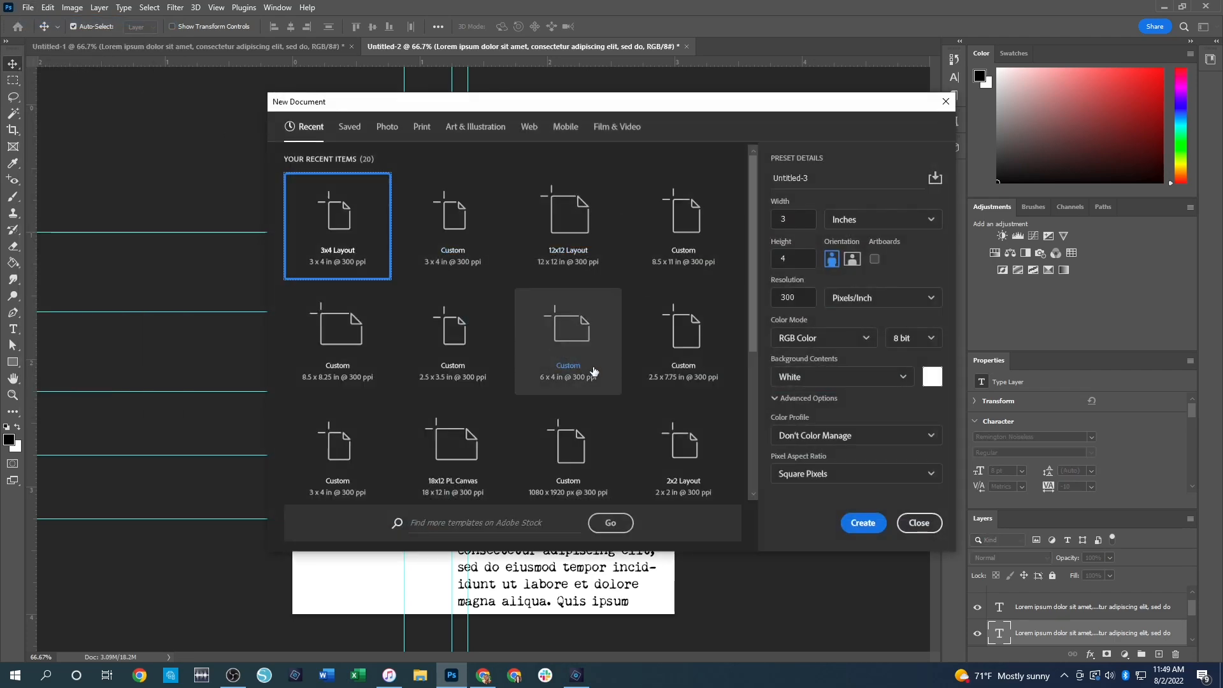
click(593, 371)
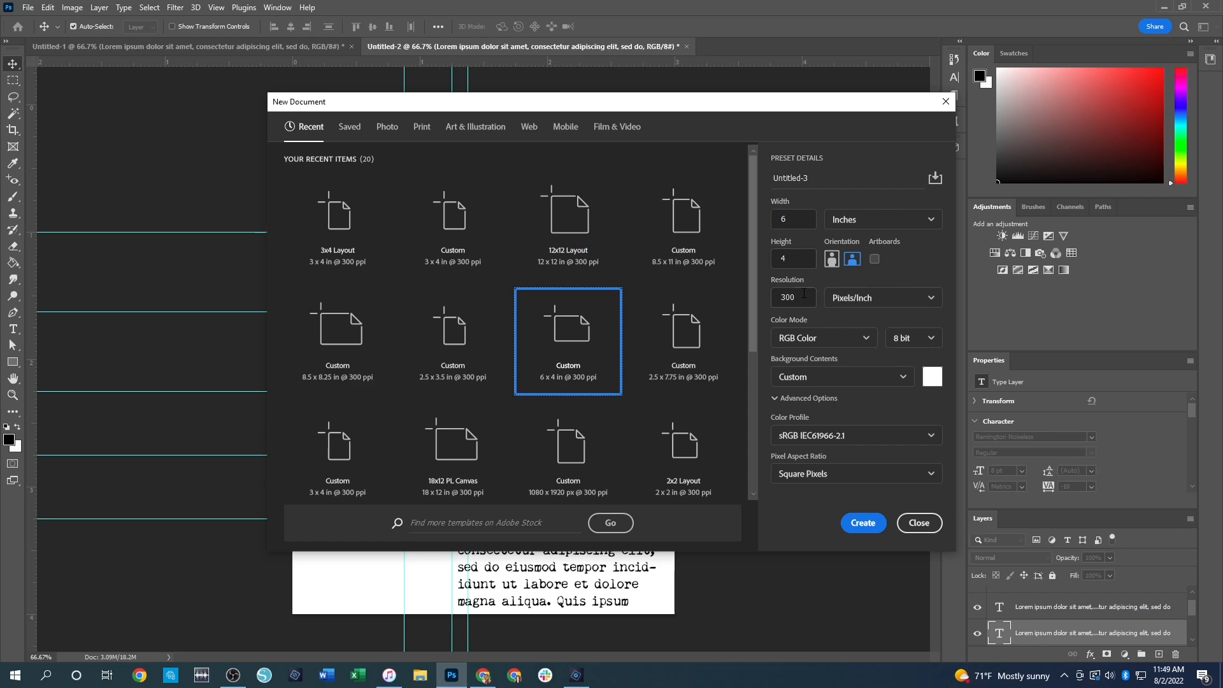
click(864, 523)
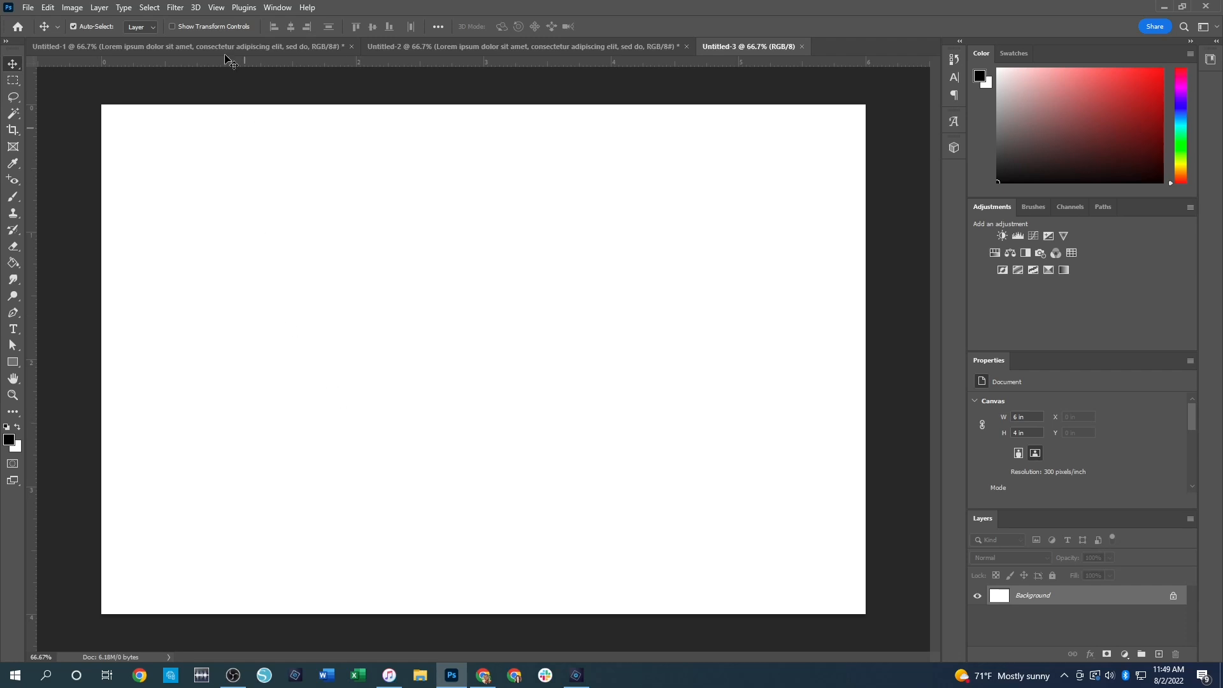
Add a horizontal guide to the 6 x 4 in document at an exact position of 0.625 in
click(216, 7)
mouse_move(274, 342)
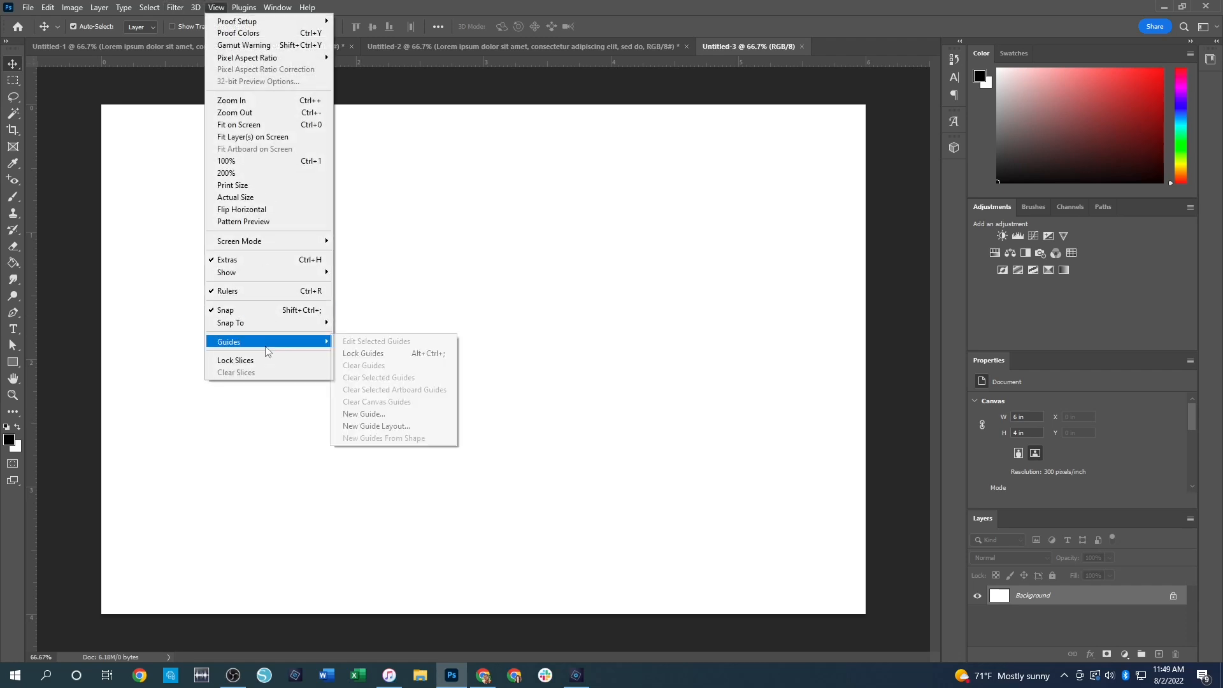
click(377, 413)
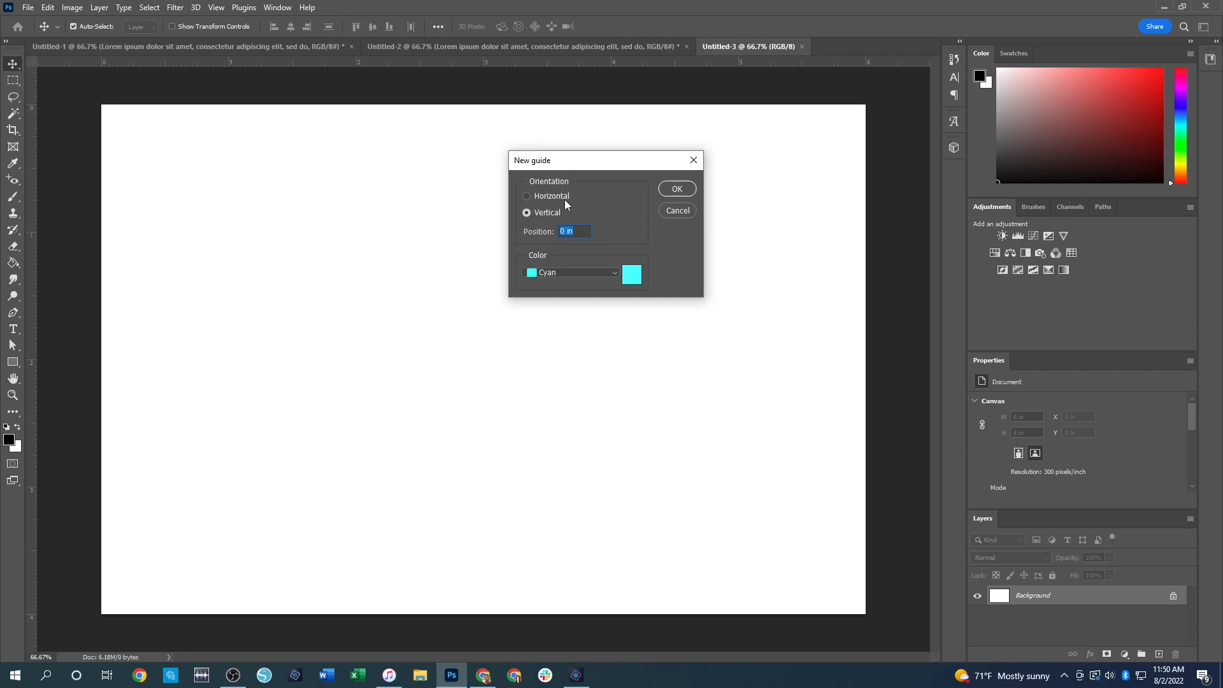
click(527, 197)
click(564, 232)
key(BackSpace)
text(.625)
click(680, 188)
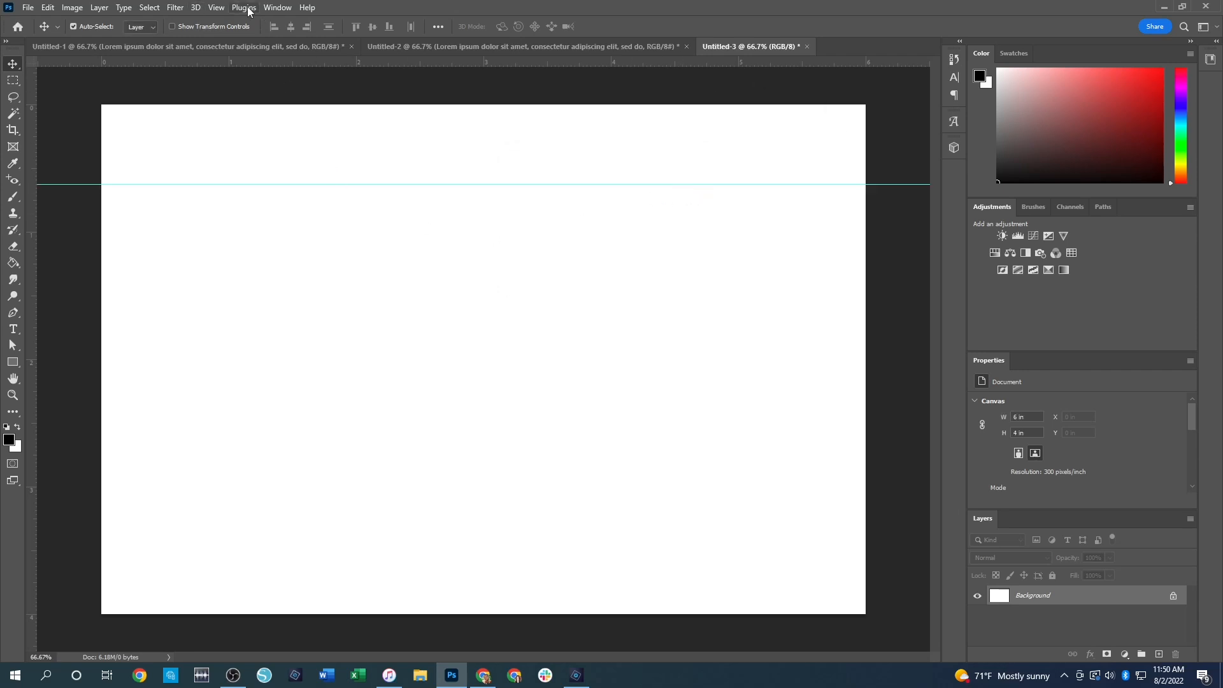
Add a second horizontal guide to the 6 x 4 in document at an exact position of 1.875 in
click(218, 7)
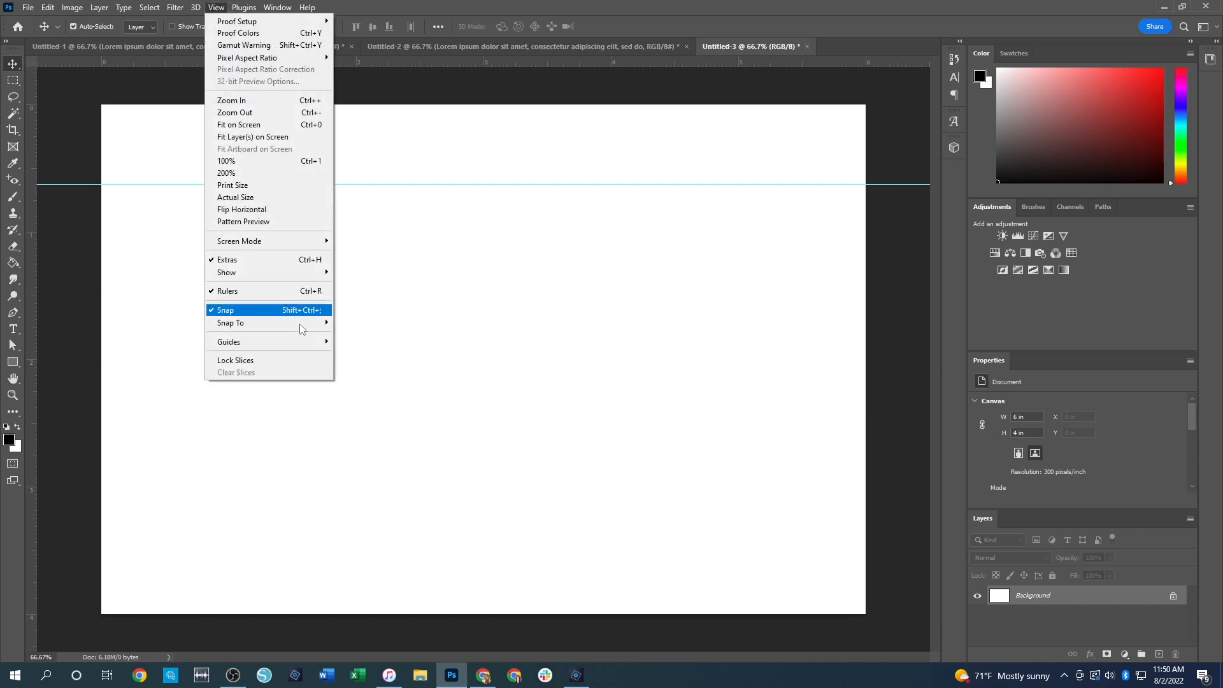
mouse_move(293, 341)
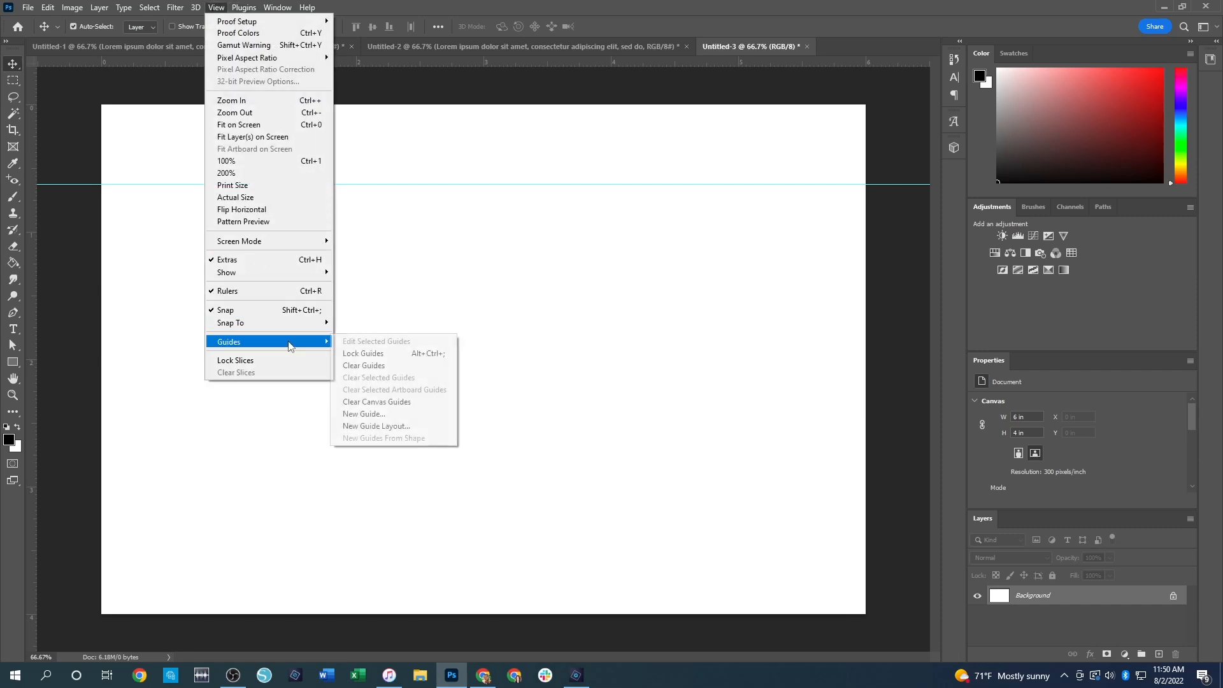
click(381, 415)
click(565, 232)
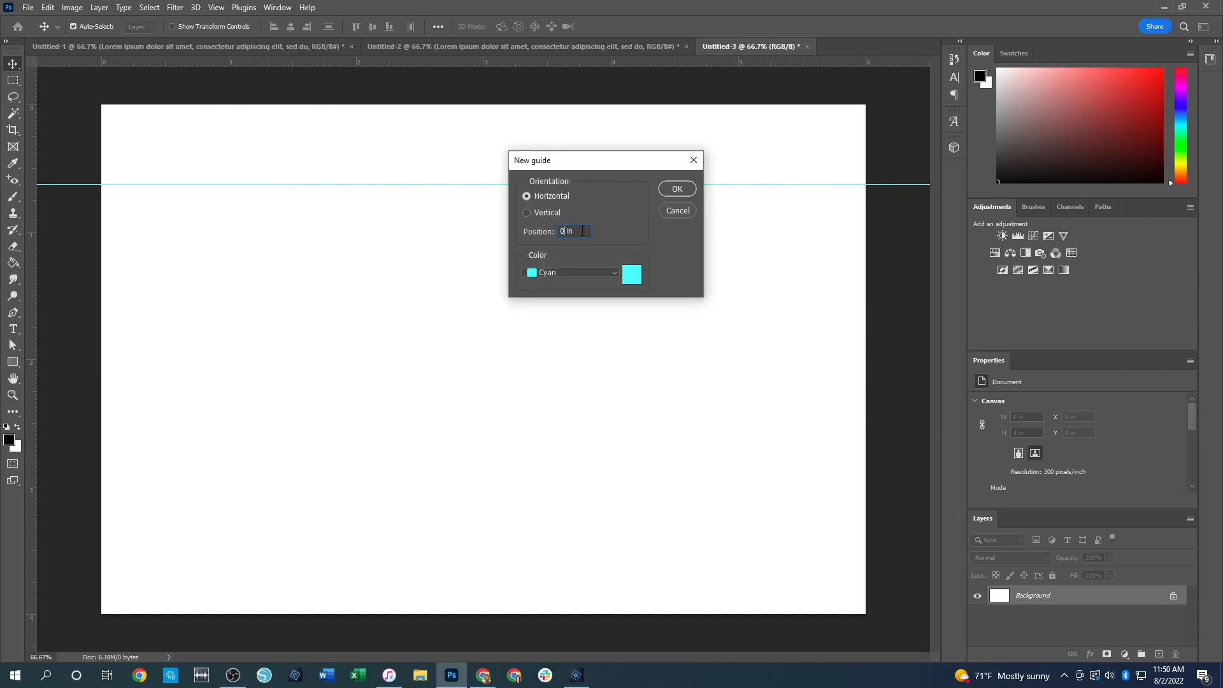
key(BackSpace)
text(1.875)
click(677, 189)
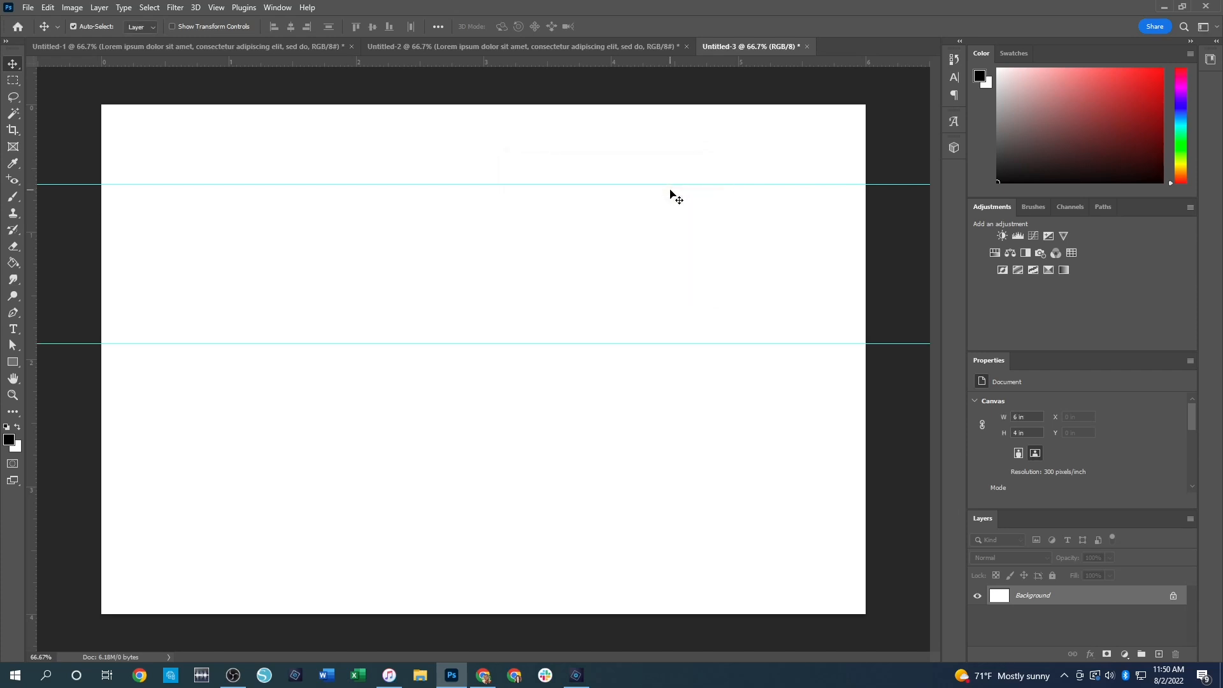
Add a third horizontal guide to the 6 x 4 in document at an exact position of 2.625 in
click(216, 7)
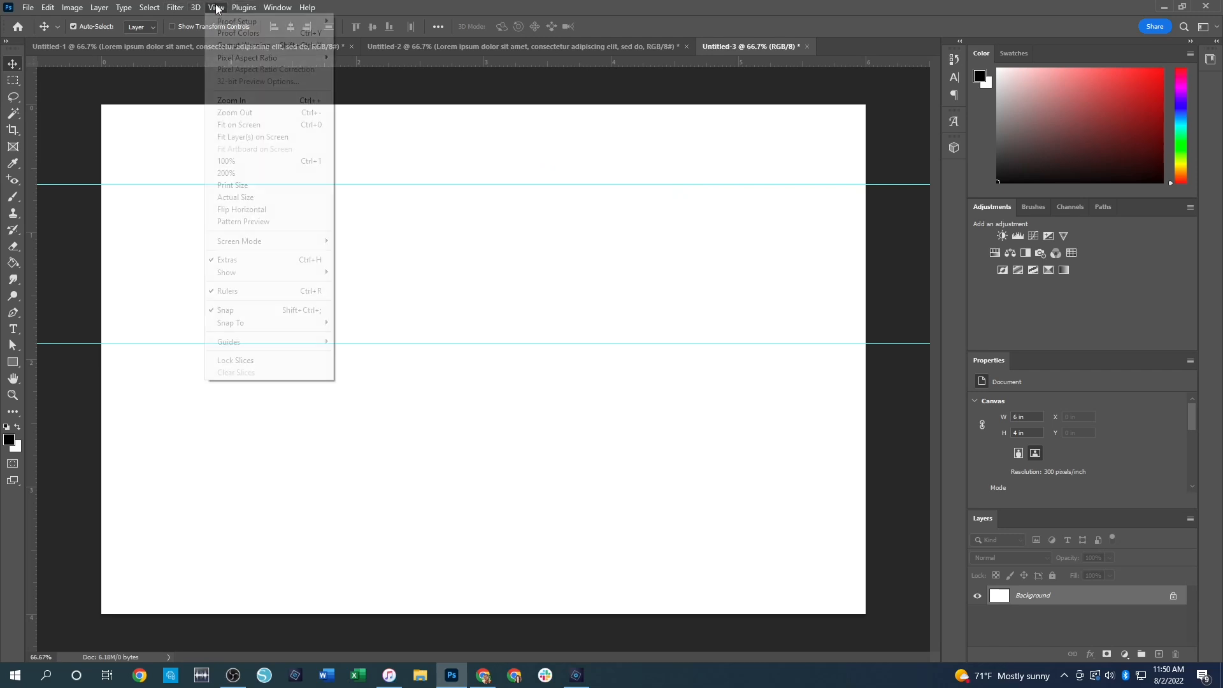
mouse_move(244, 7)
mouse_move(279, 340)
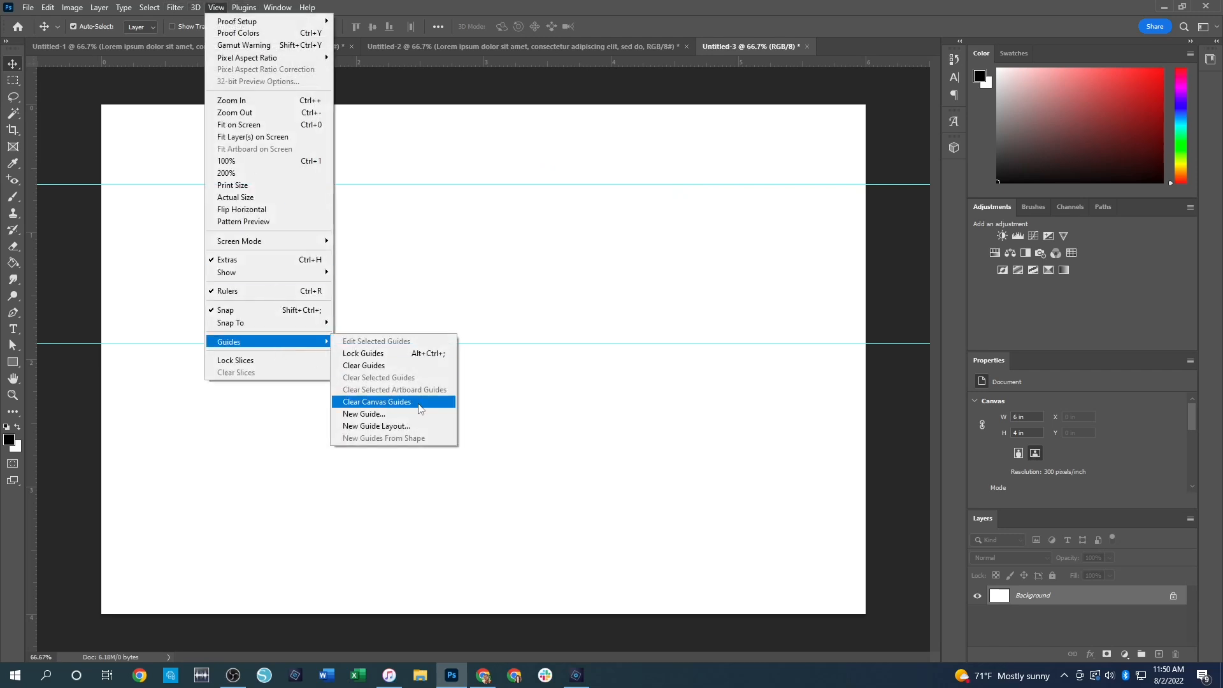
click(416, 414)
click(562, 229)
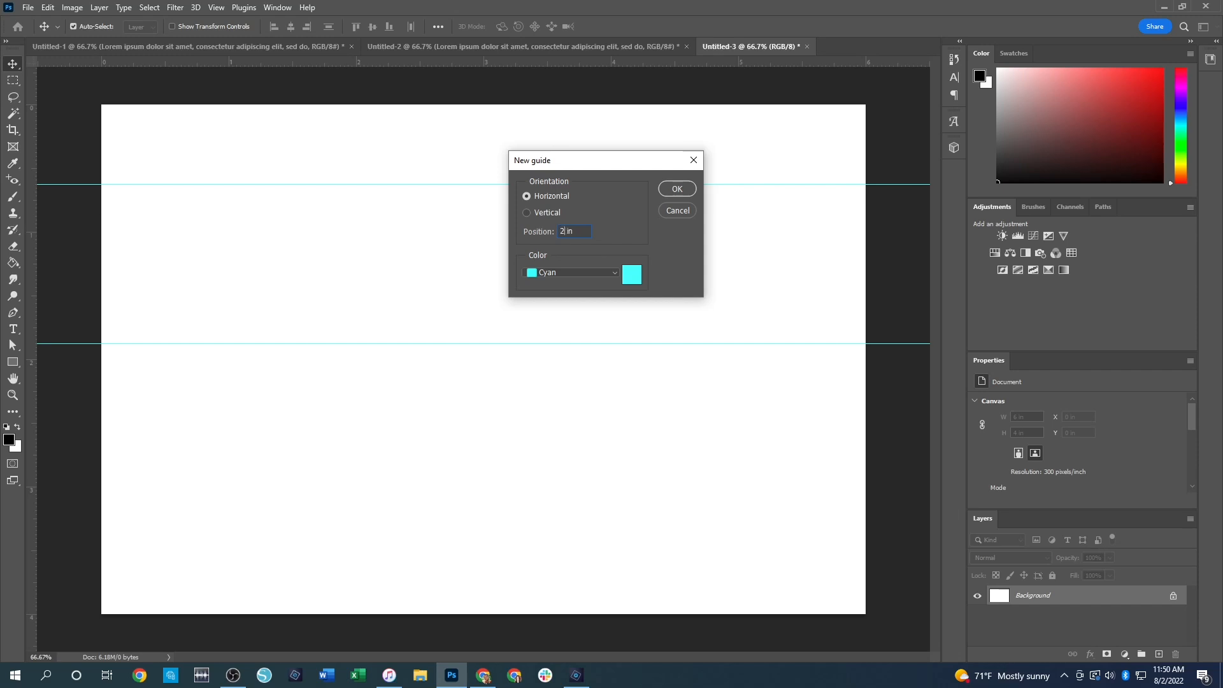
text(2.625)
click(675, 193)
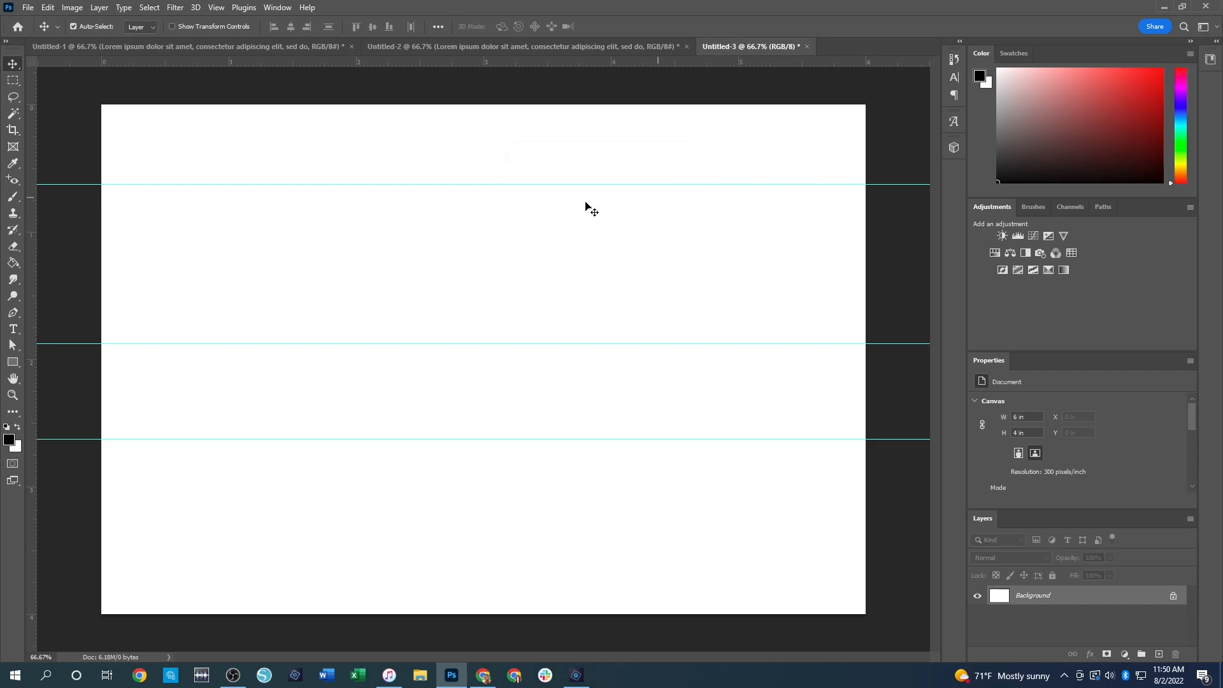
Add a fourth horizontal guide to the 6 x 4 in document at an exact position of 3.875 in
click(216, 8)
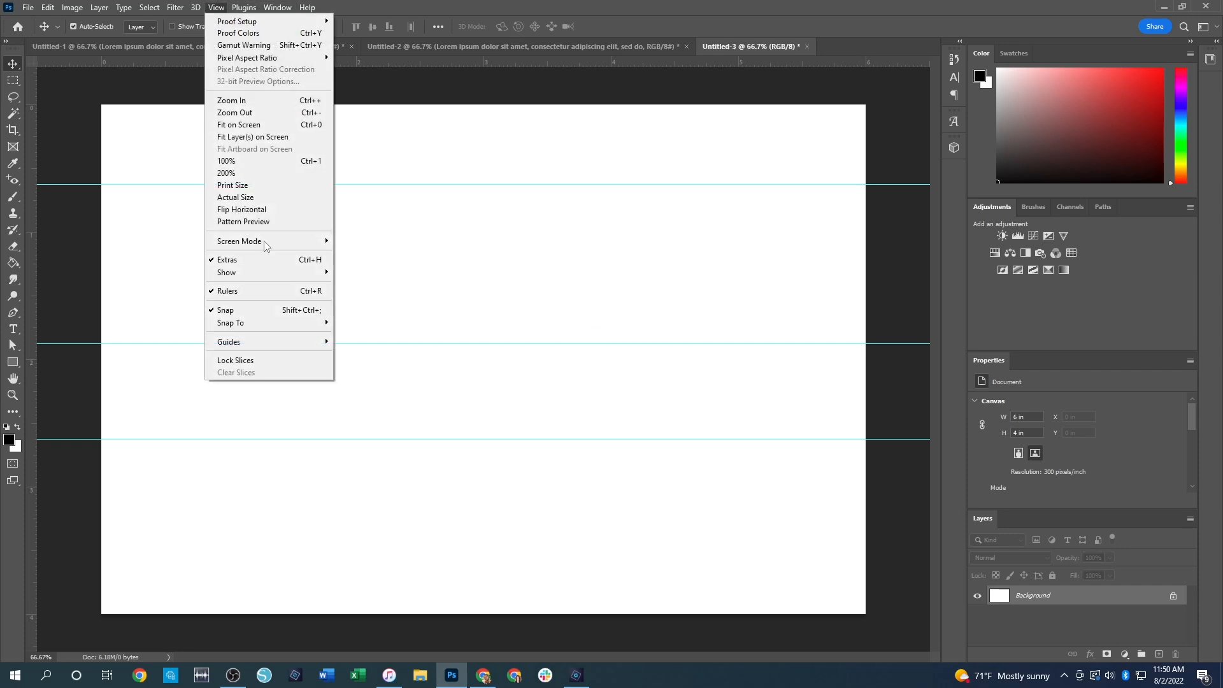
mouse_move(270, 344)
click(360, 414)
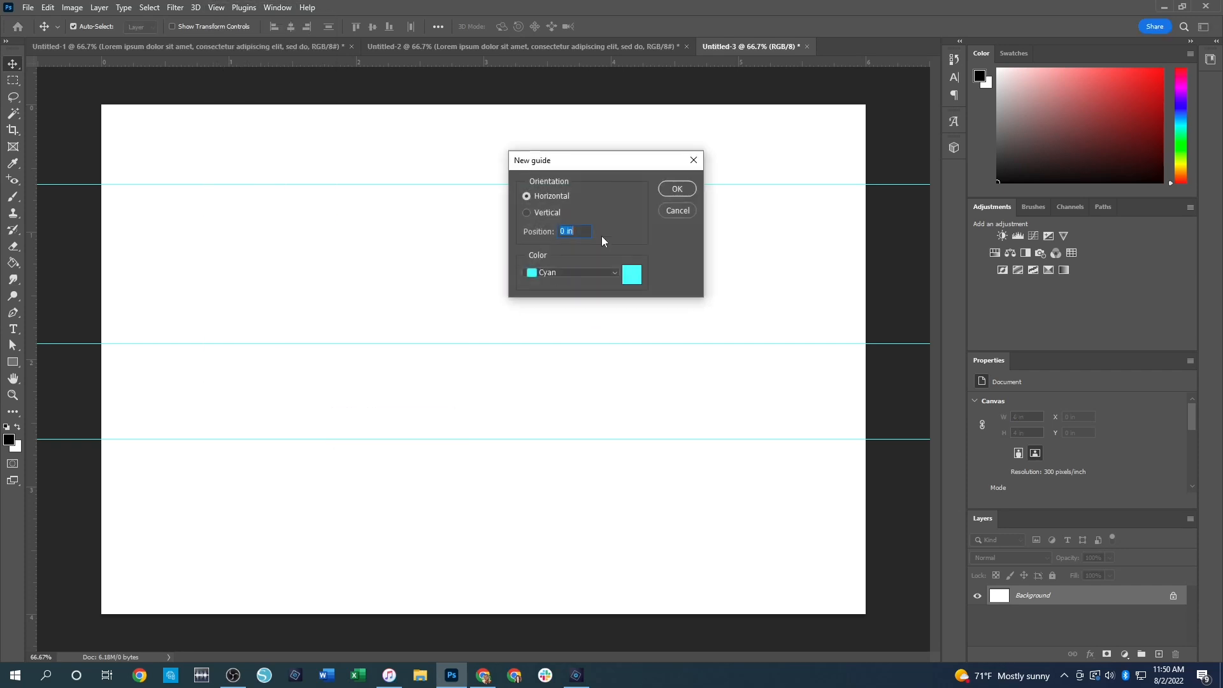
click(562, 231)
key(Delete)
text(3.875)
click(677, 189)
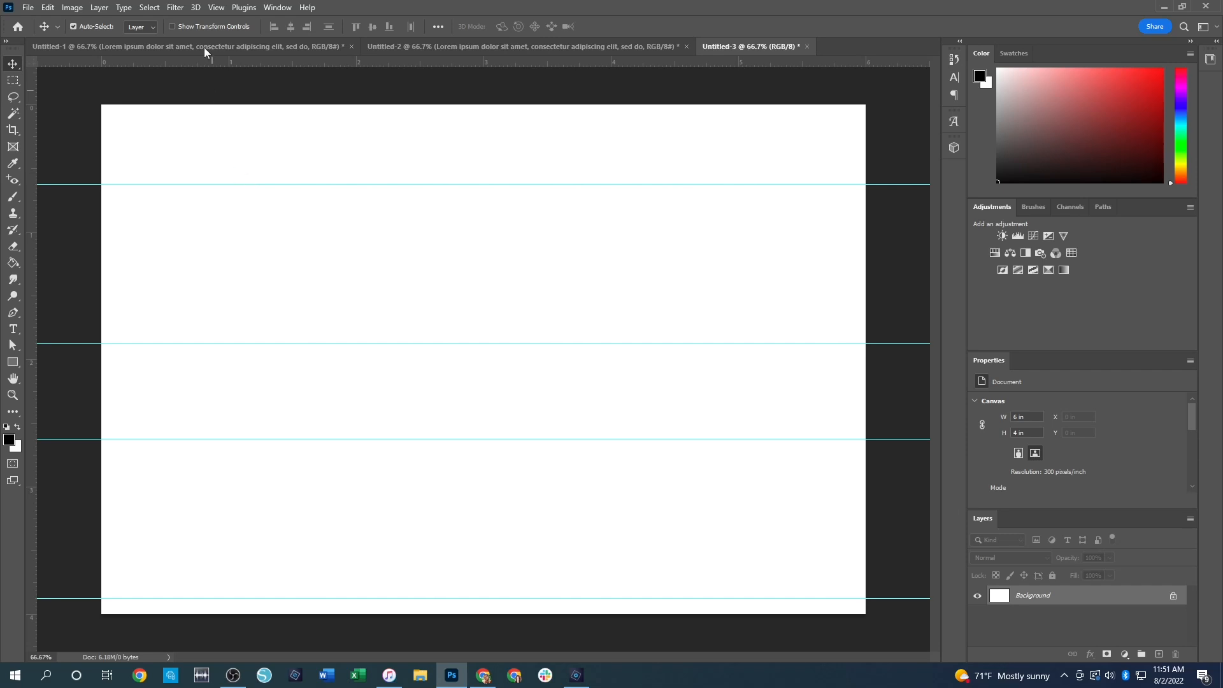
Add a vertical guide to the 6 x 4 in document at an exact position of 0.25 in
click(216, 8)
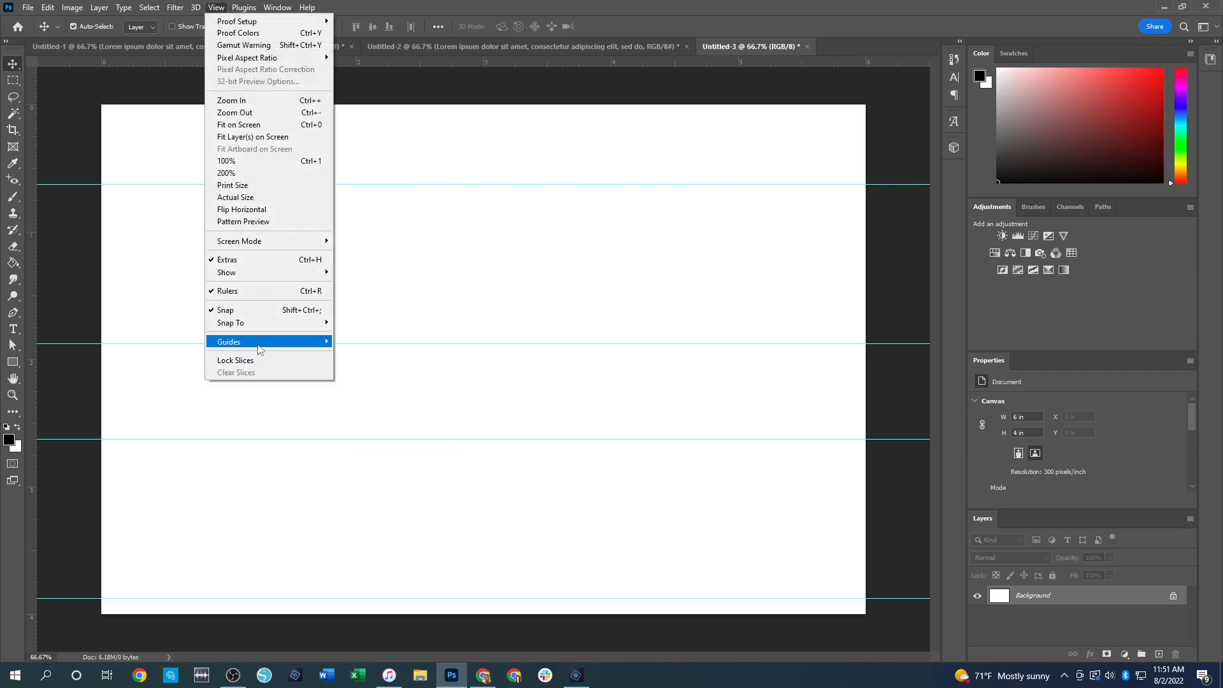
mouse_move(259, 342)
click(360, 412)
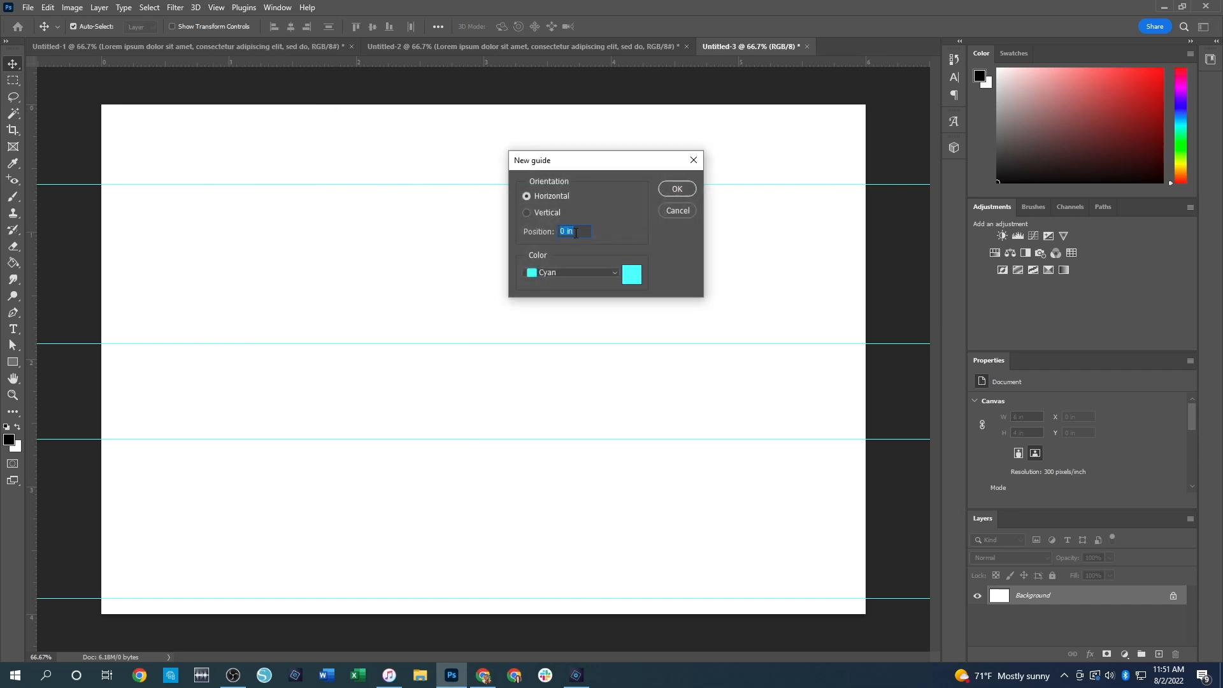
click(529, 211)
click(566, 232)
key(BackSpace)
text(.25)
click(677, 190)
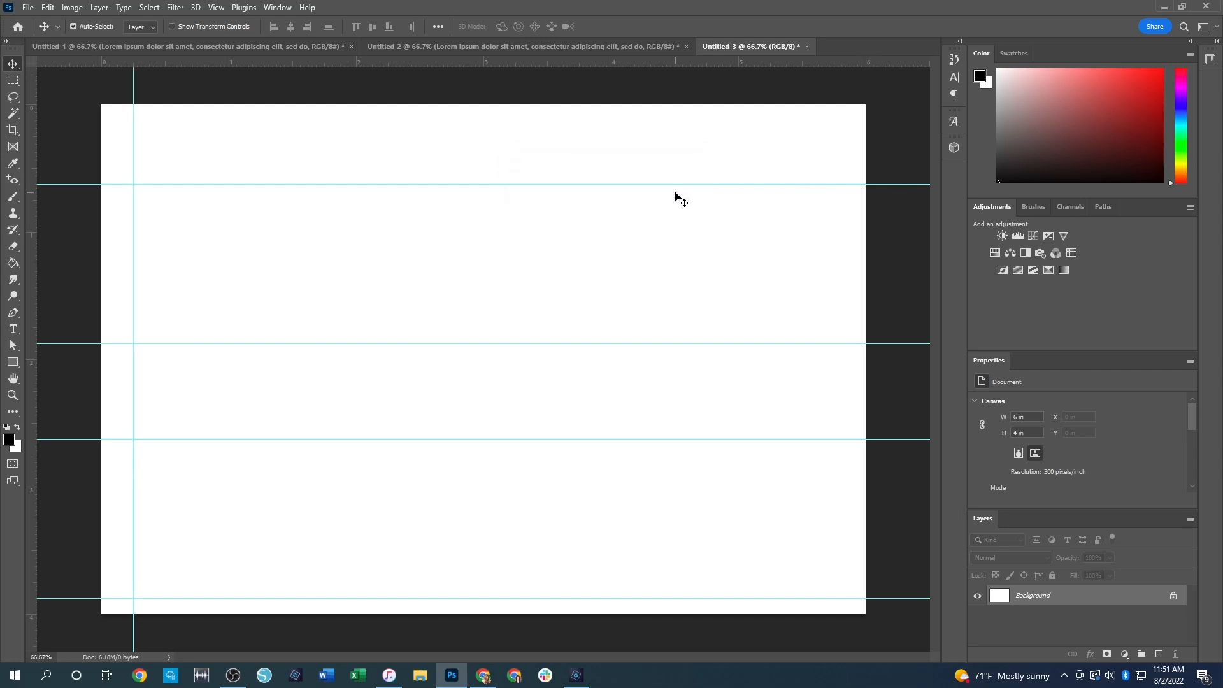
Add a second vertical guide to the 6 x 4 in document at an exact position of 1.875 in
click(217, 8)
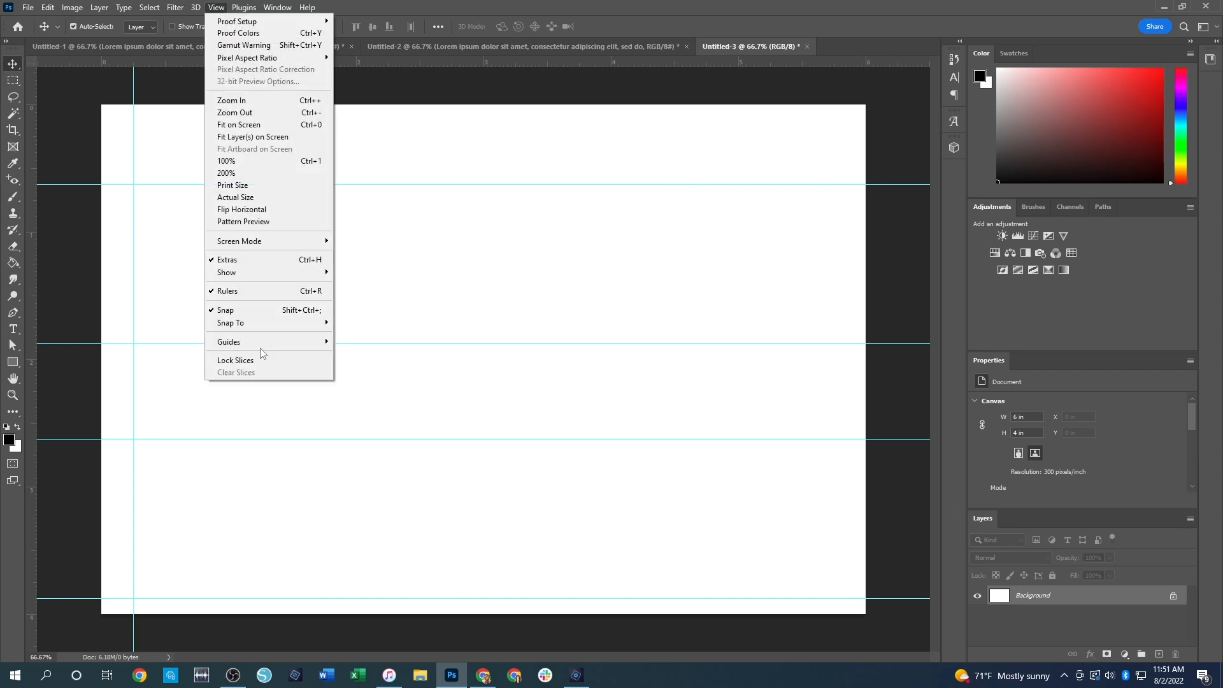
mouse_move(260, 342)
click(411, 414)
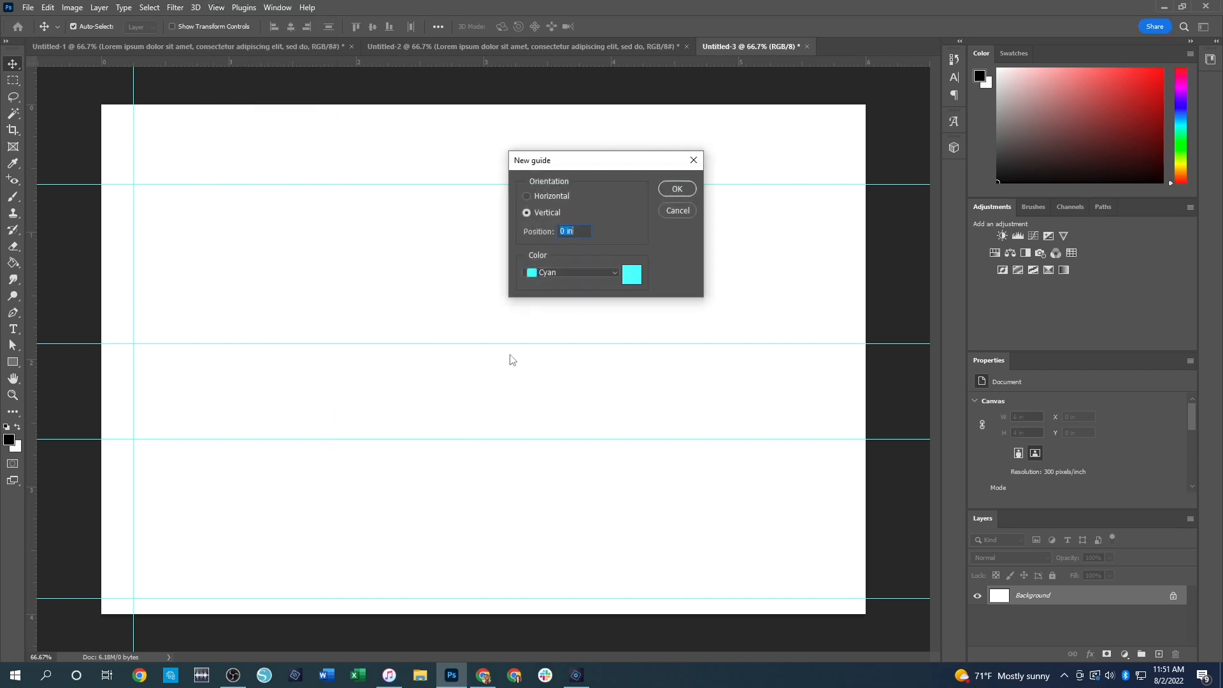
click(571, 233)
key(Delete)
text(1.875)
click(678, 189)
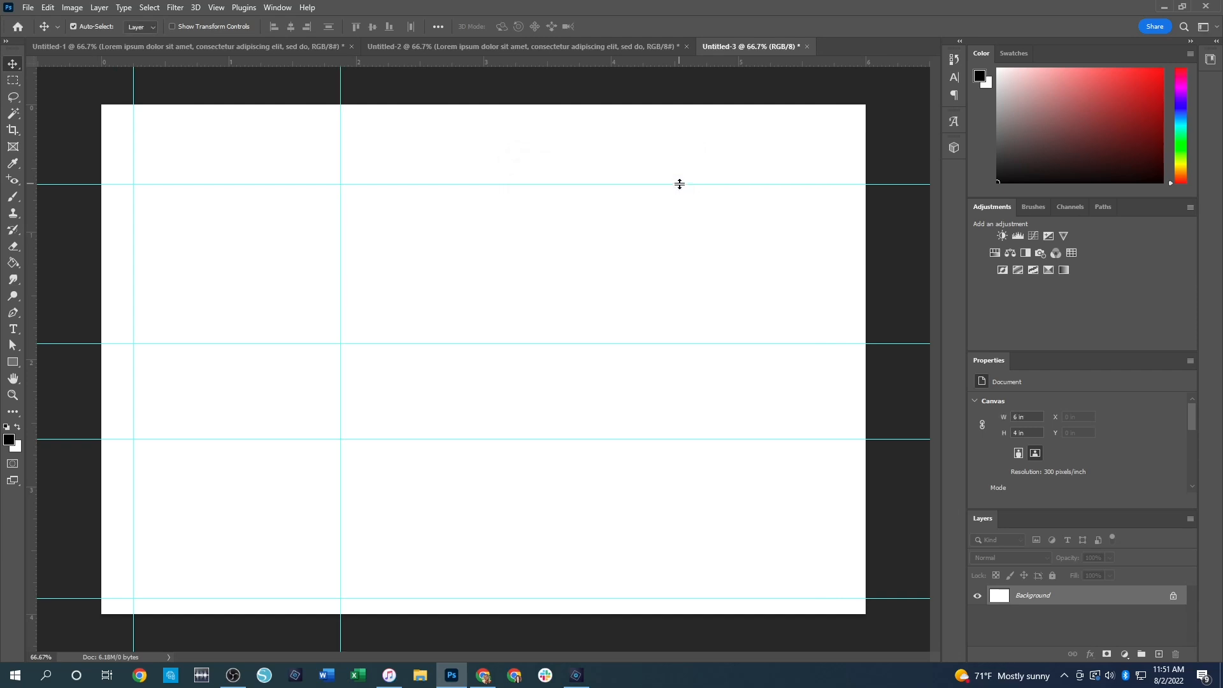
Add a third vertical guide to the 6 x 4 in document at an exact position of 2.25 in
click(215, 9)
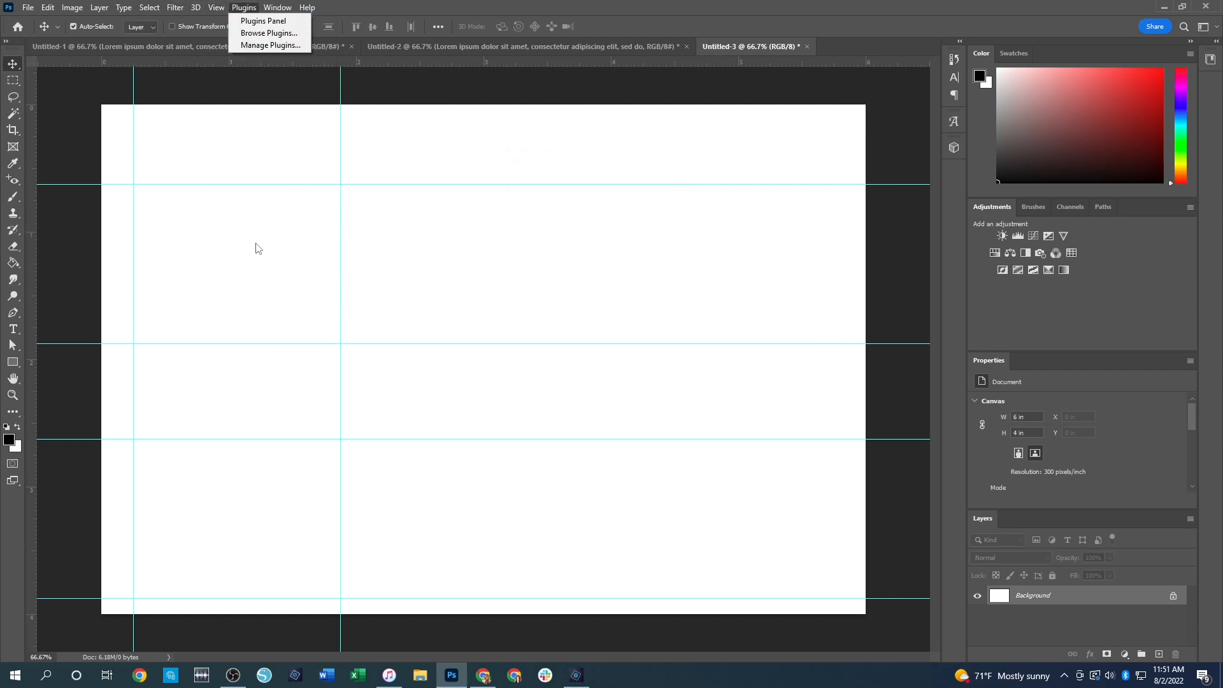
mouse_move(275, 344)
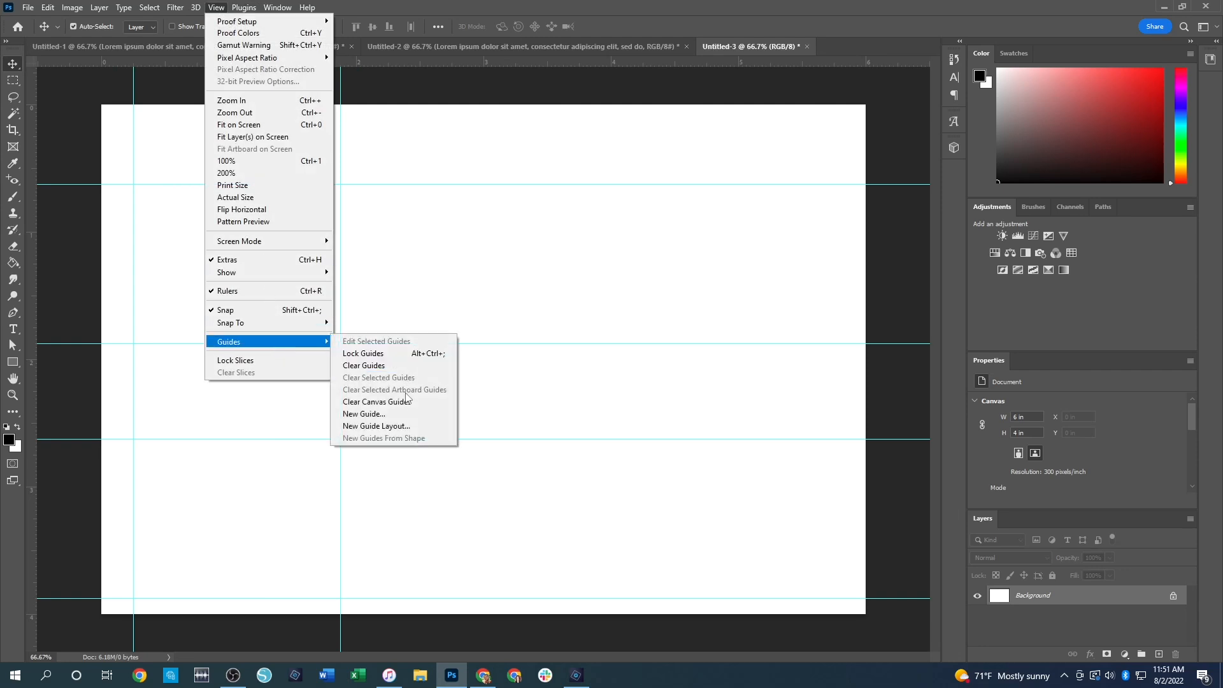
click(397, 415)
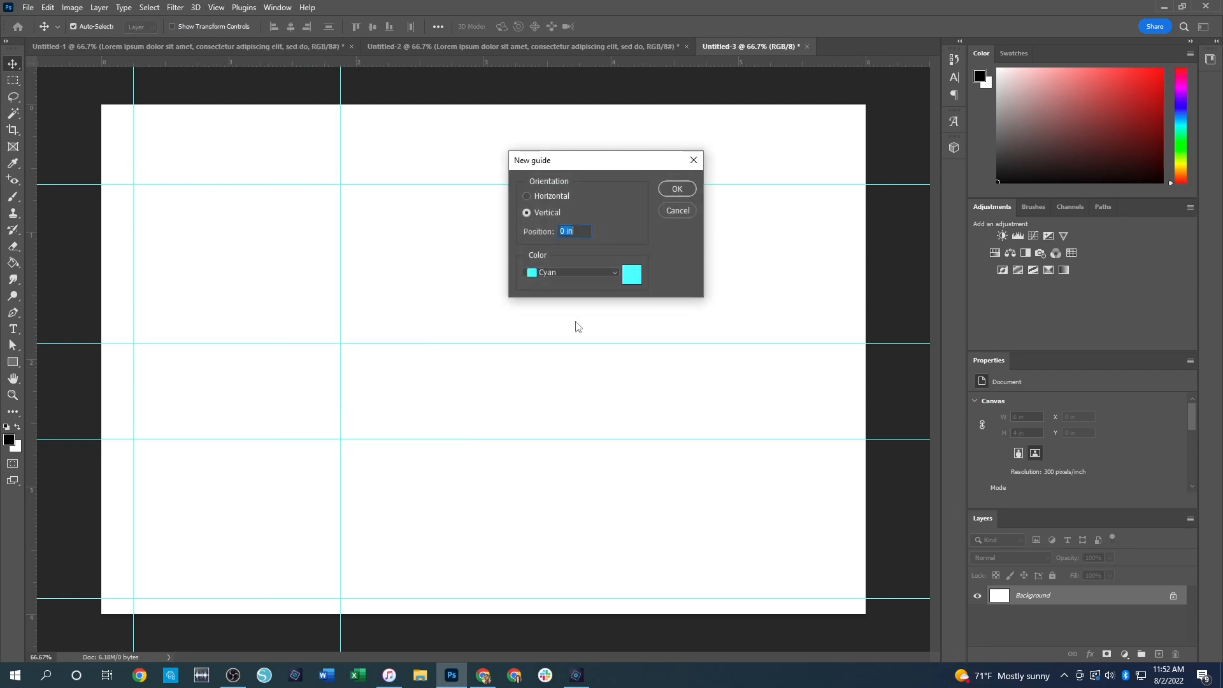
click(574, 234)
key(BackSpace)
text(2.25)
click(677, 189)
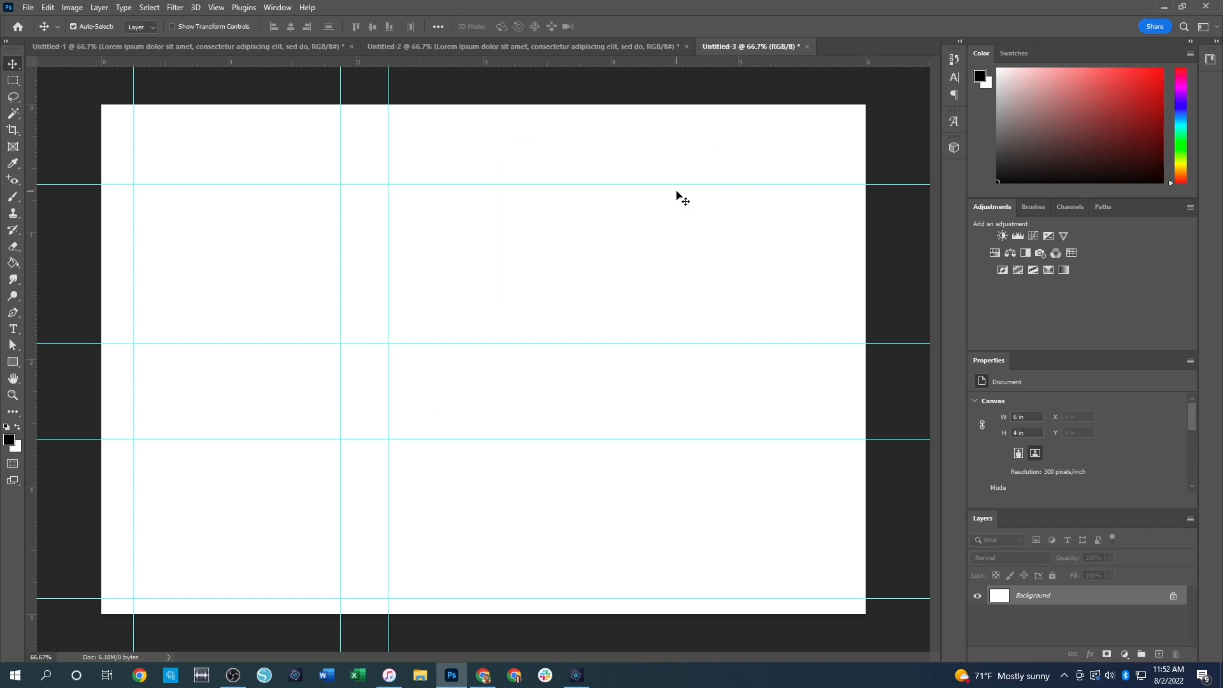
Add a fourth vertical guide to the 6 x 4 in document at an exact position of 3.875 in
click(216, 8)
mouse_move(280, 347)
click(367, 414)
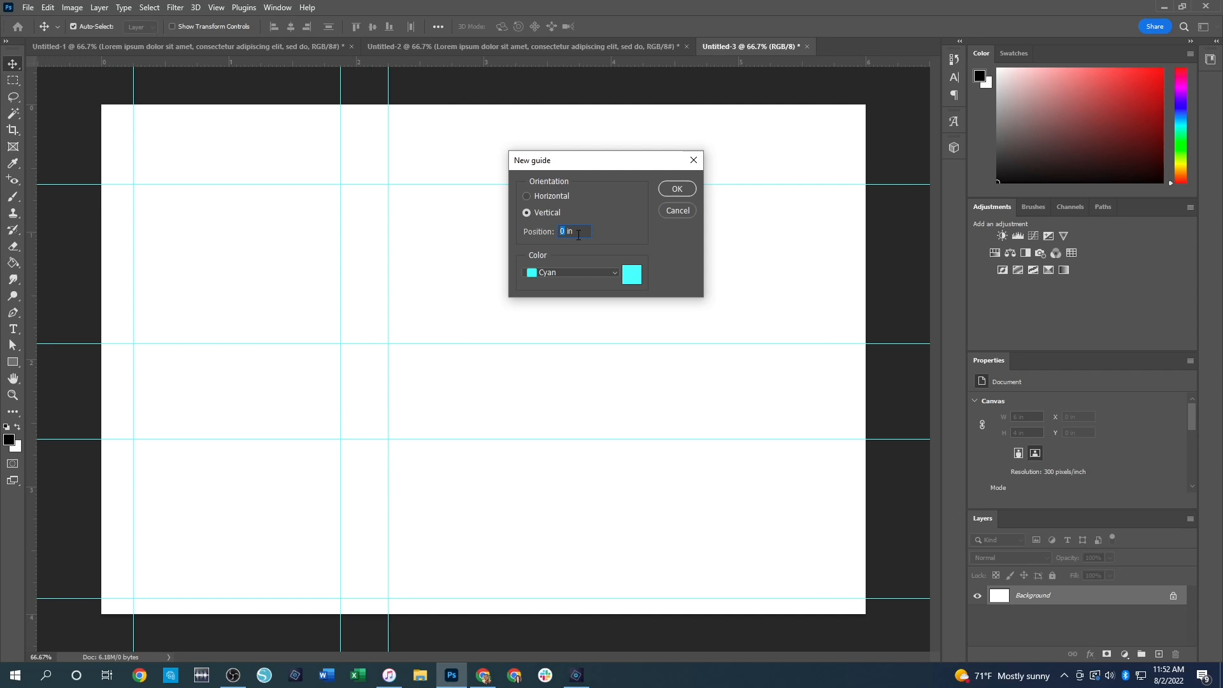
text(3.875)
click(677, 190)
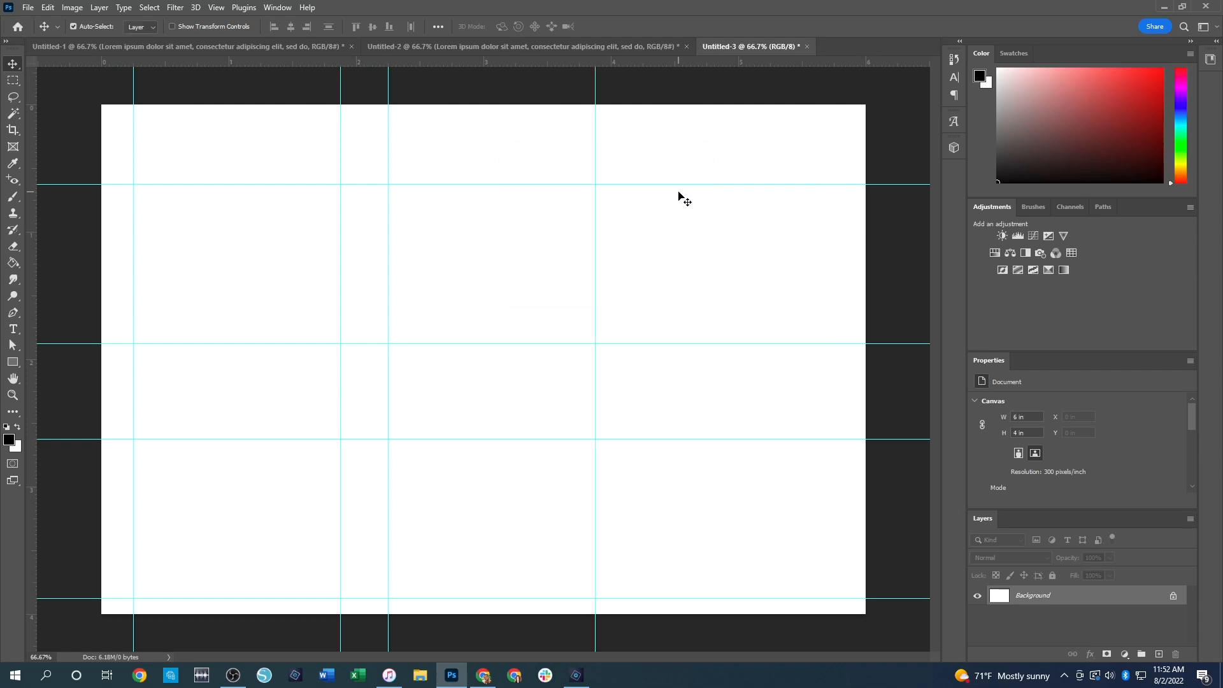
Add a fifth vertical guide to the 6 x 4 in document at an exact position of 4.25 in
click(222, 5)
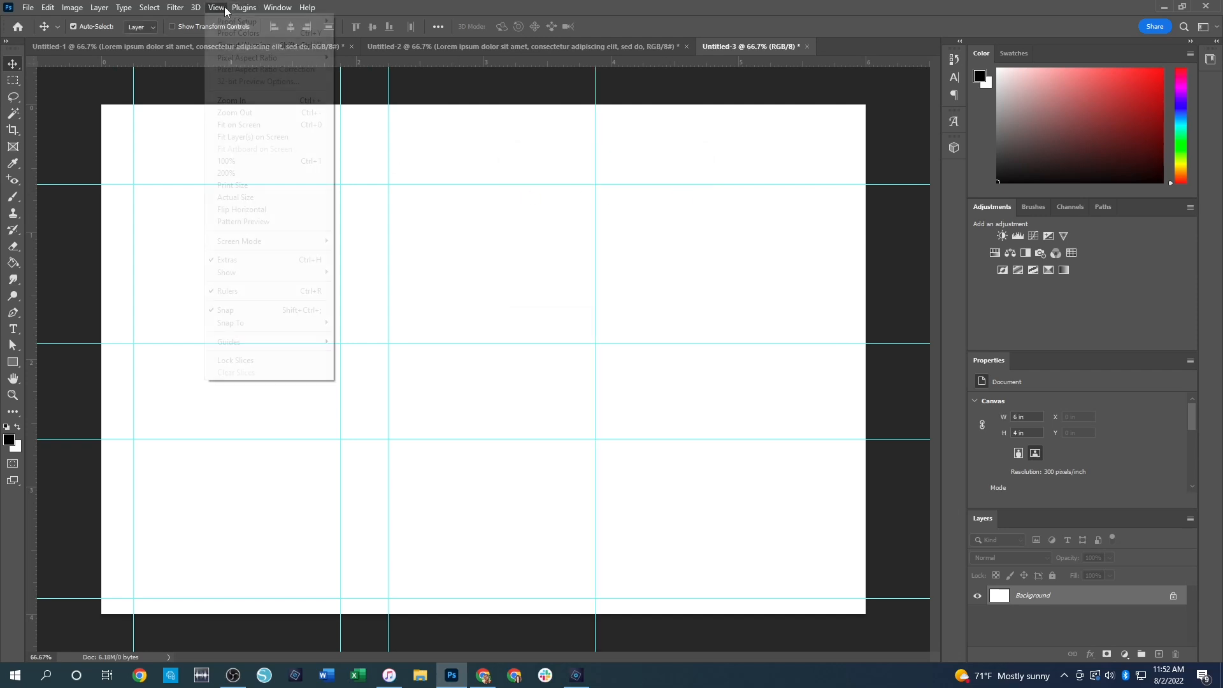
mouse_move(267, 342)
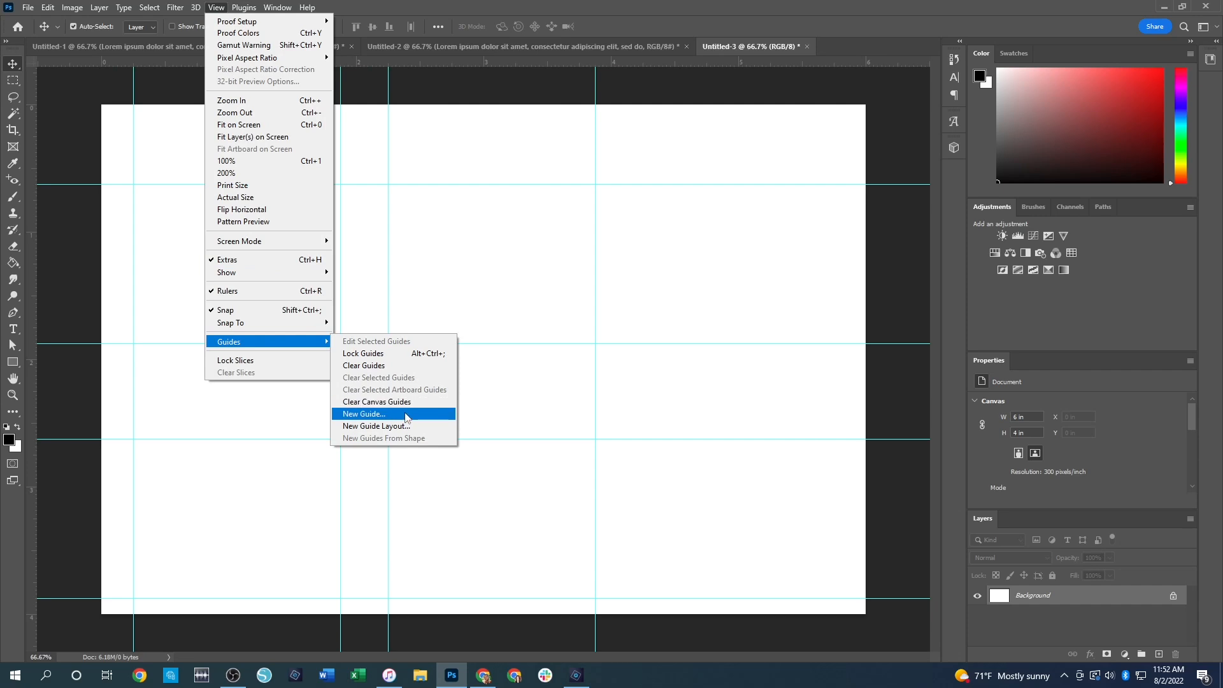
click(419, 414)
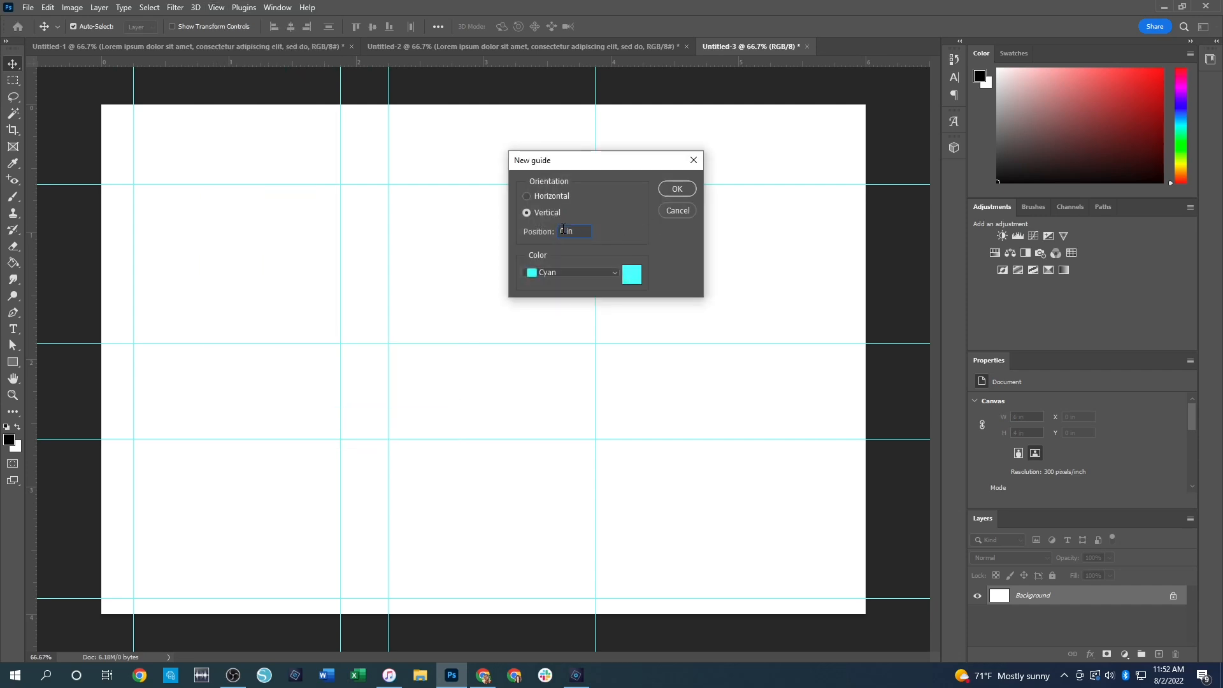
key(BackSpace)
text(4.25)
click(678, 189)
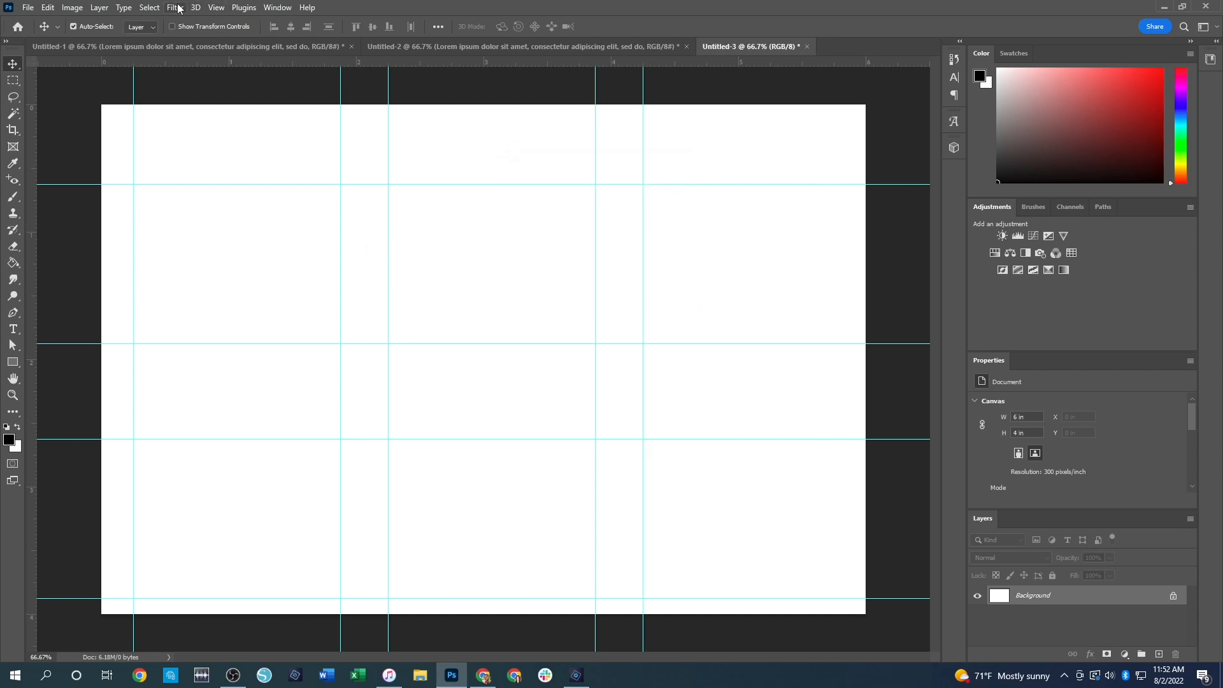
Add a sixth vertical guide to the 6 x 4 in document at an exact position of 5.875 in
click(216, 8)
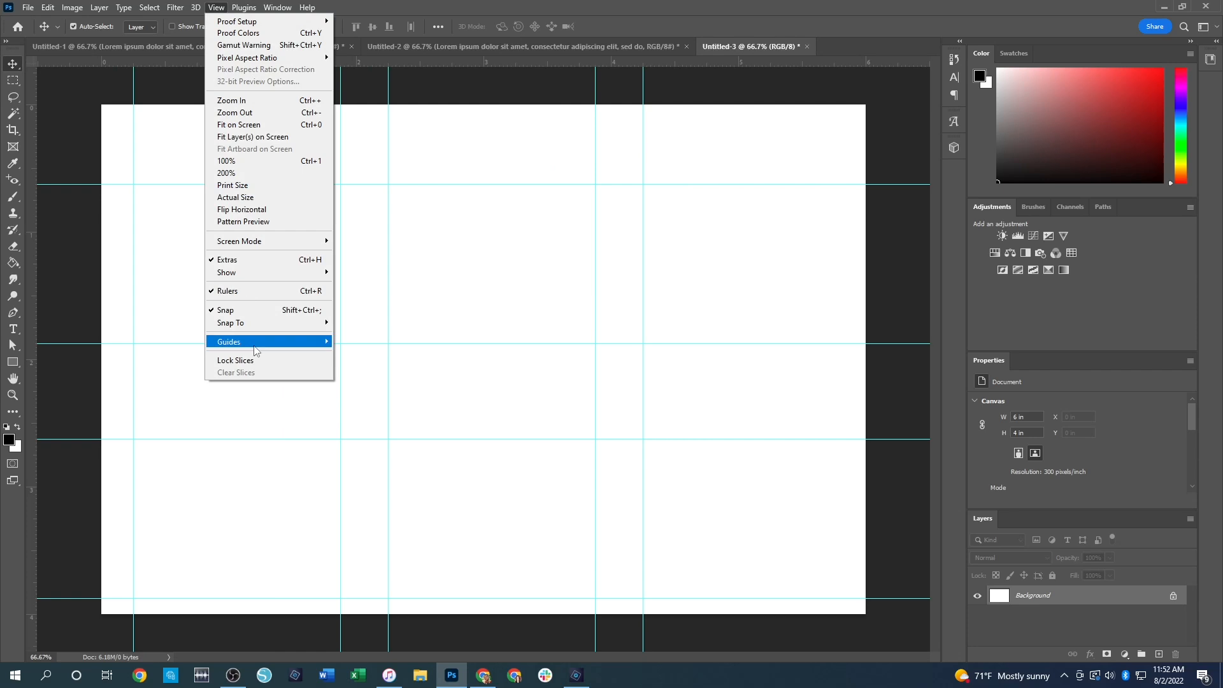
mouse_move(254, 348)
click(400, 416)
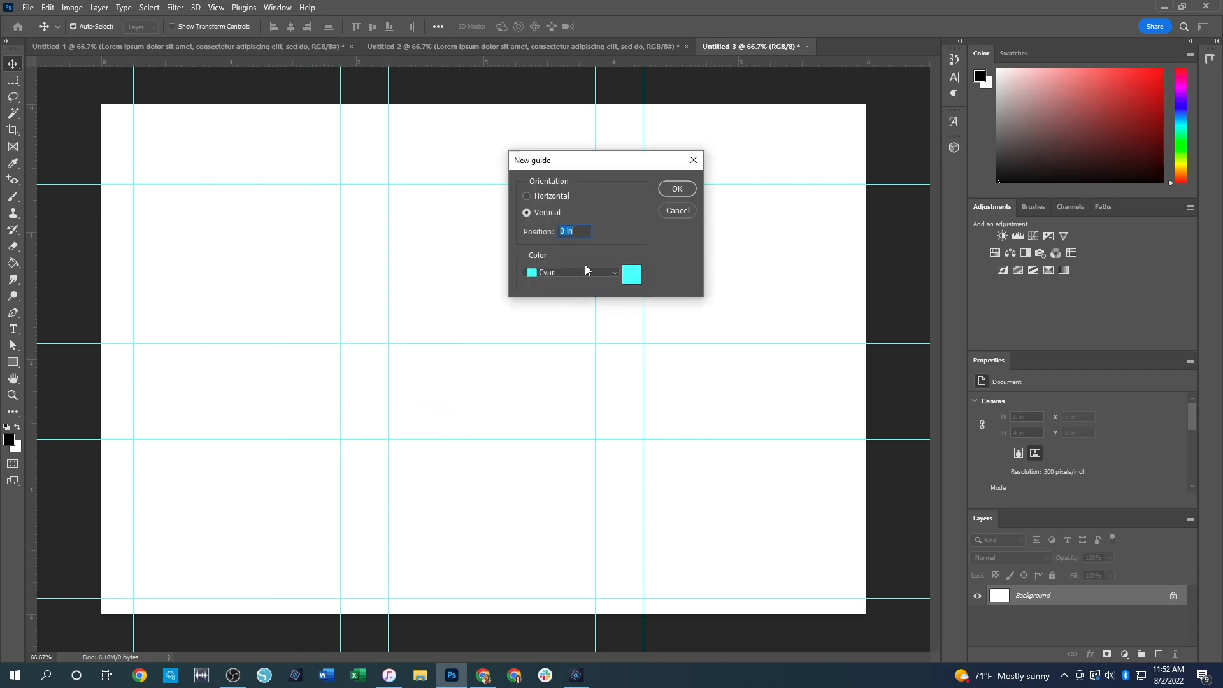
click(566, 232)
key(BackSpace)
text(5.875)
click(677, 189)
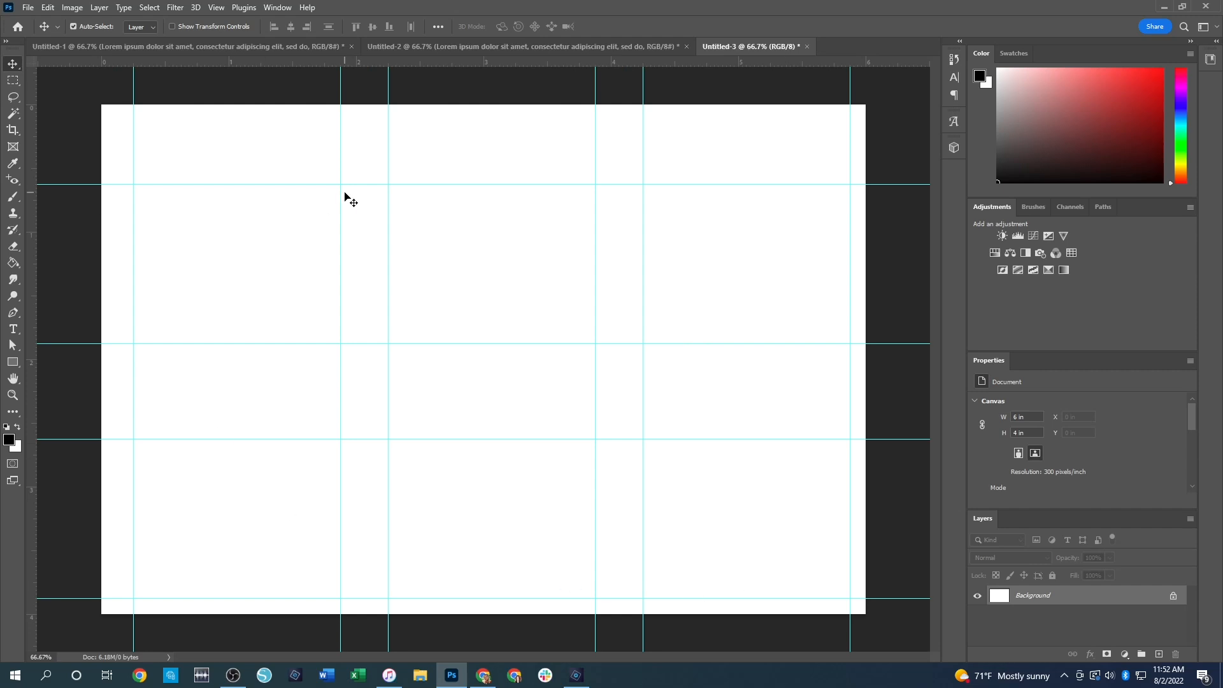
Place a placeholder paragraph text box just inside the upper-left guide cell, between the 0.25 in and 1.875 in vertical guides
click(15, 330)
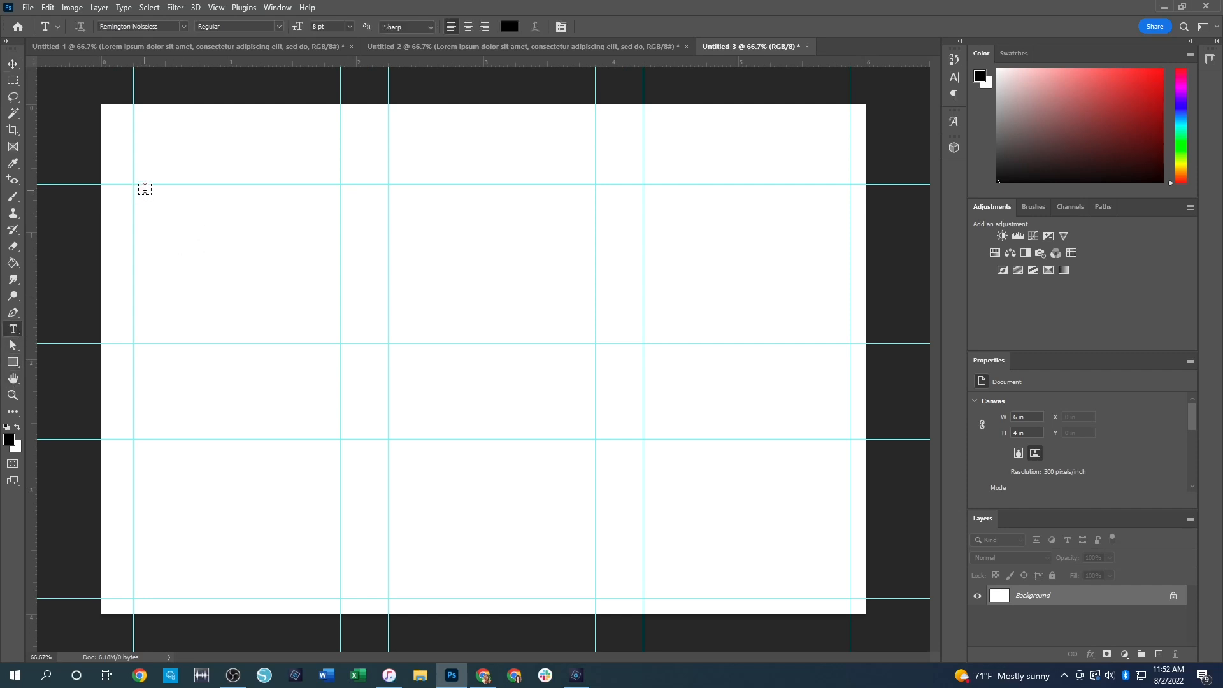
drag(141, 189, 201, 242)
drag(312, 311, 328, 333)
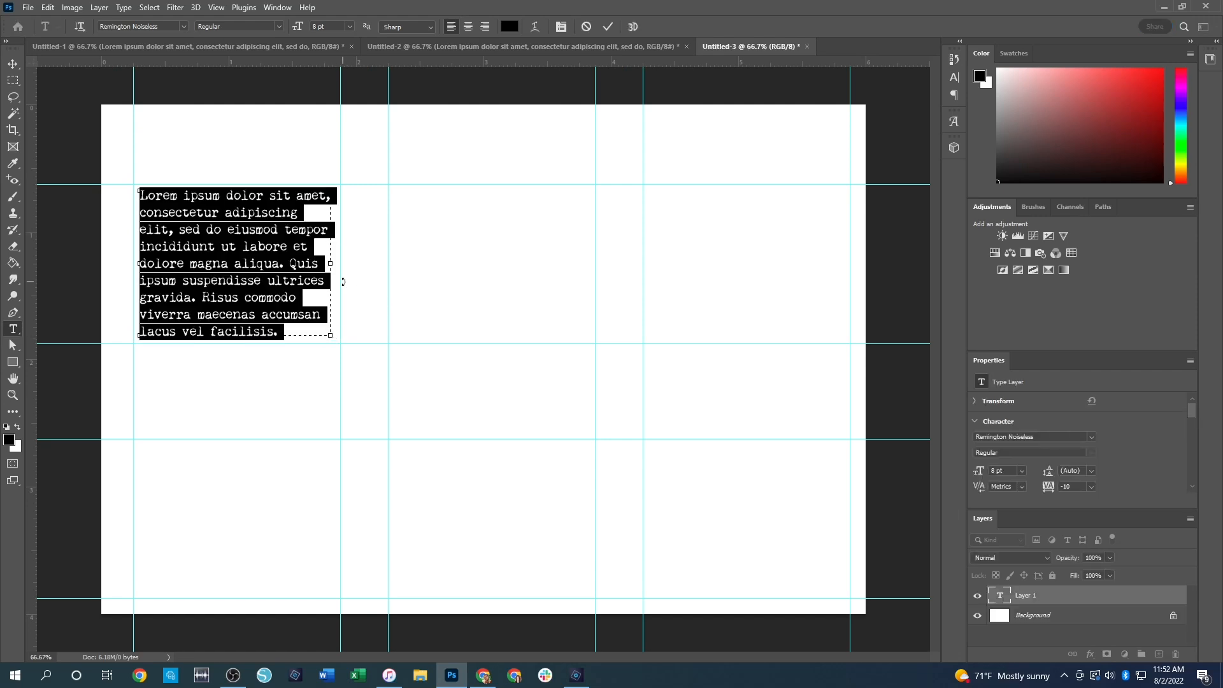
key(ctrl+Return)
Shrink the upper-left text box slightly at two opposite corners to leave a wider margin inside its surrounding guides
click(261, 247)
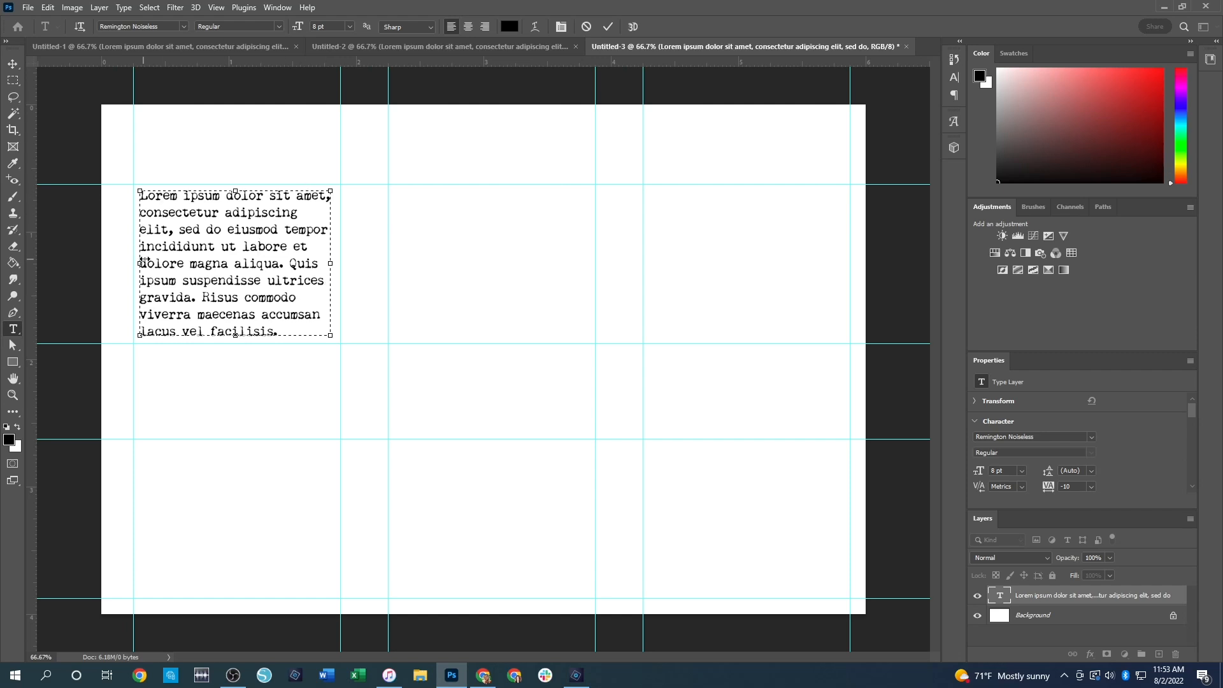
drag(136, 190, 143, 195)
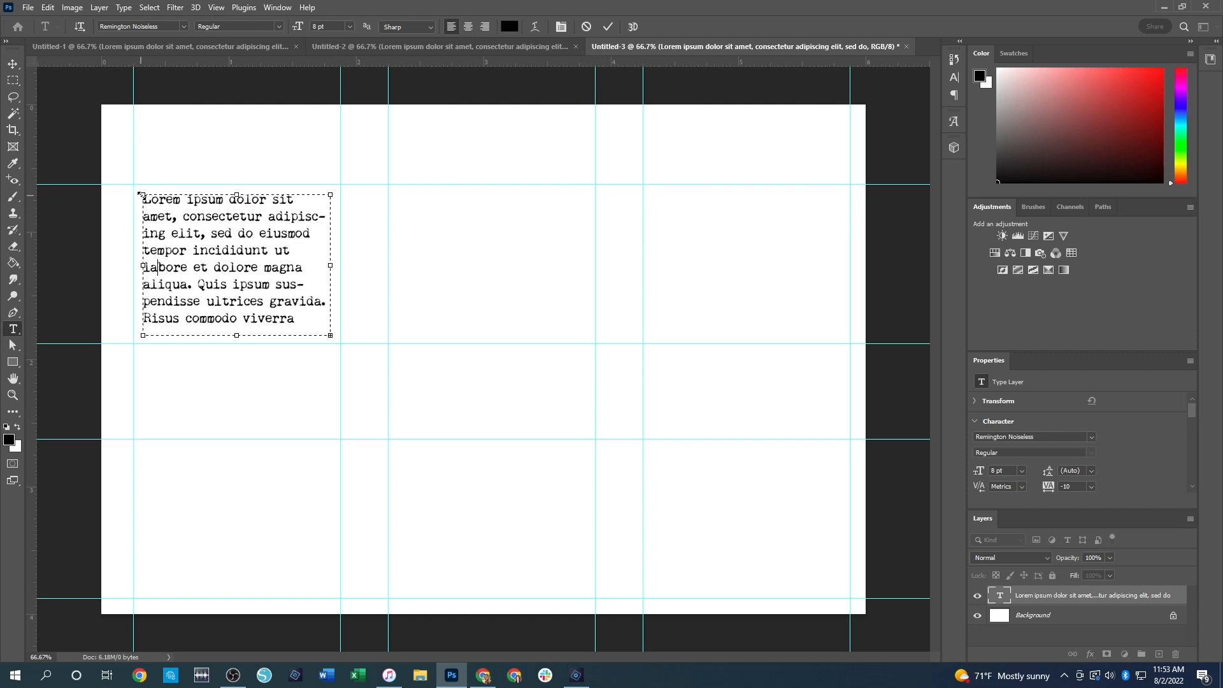
drag(329, 333, 325, 330)
key(Escape)
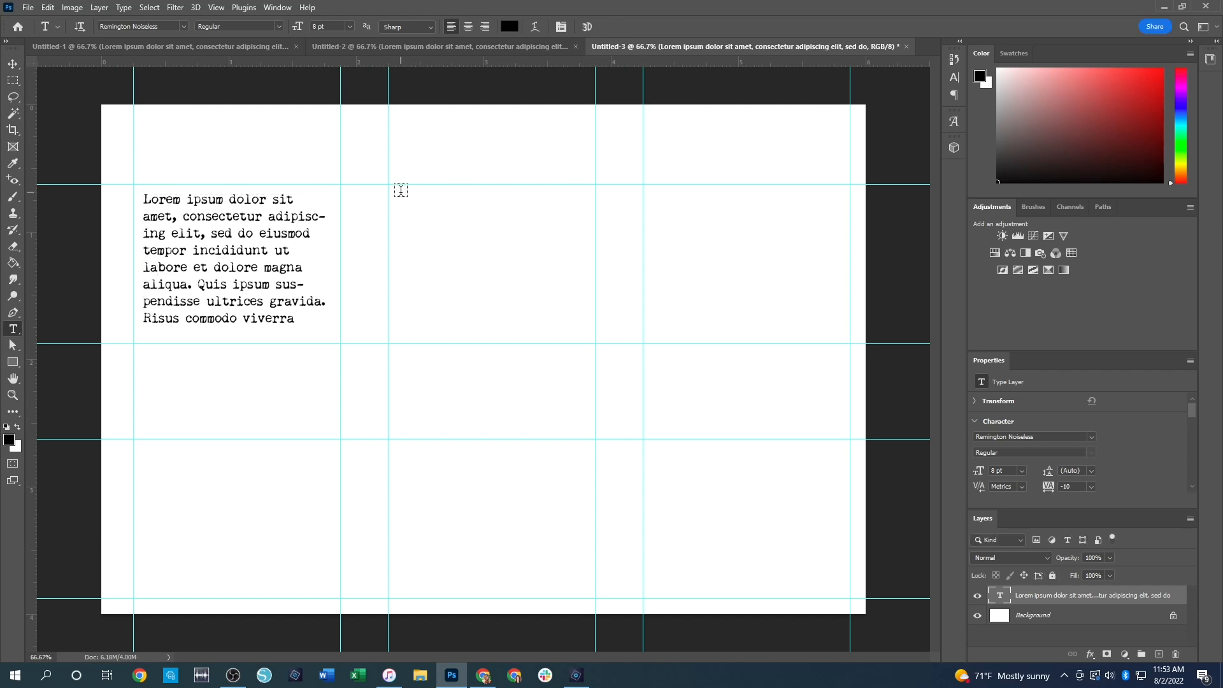
Place matching placeholder paragraph text boxes inside the middle and right guide cells of the upper row, aligned with the first box
drag(400, 194, 580, 332)
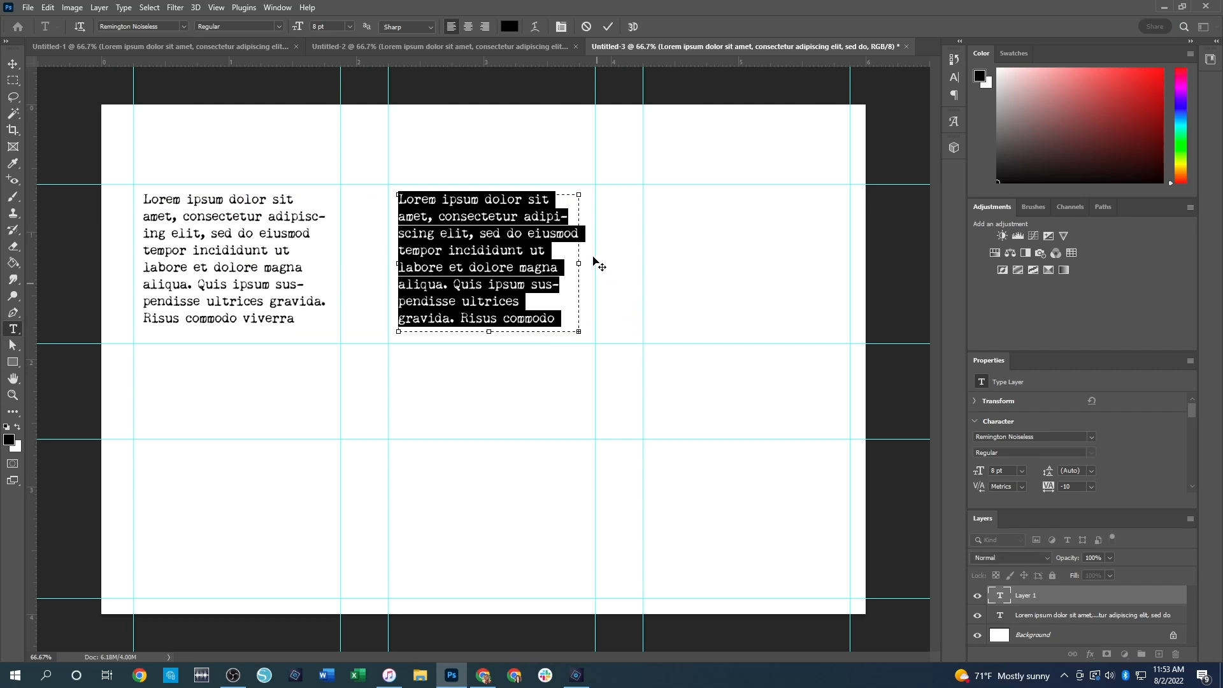
drag(579, 263, 587, 262)
key(ctrl+Return)
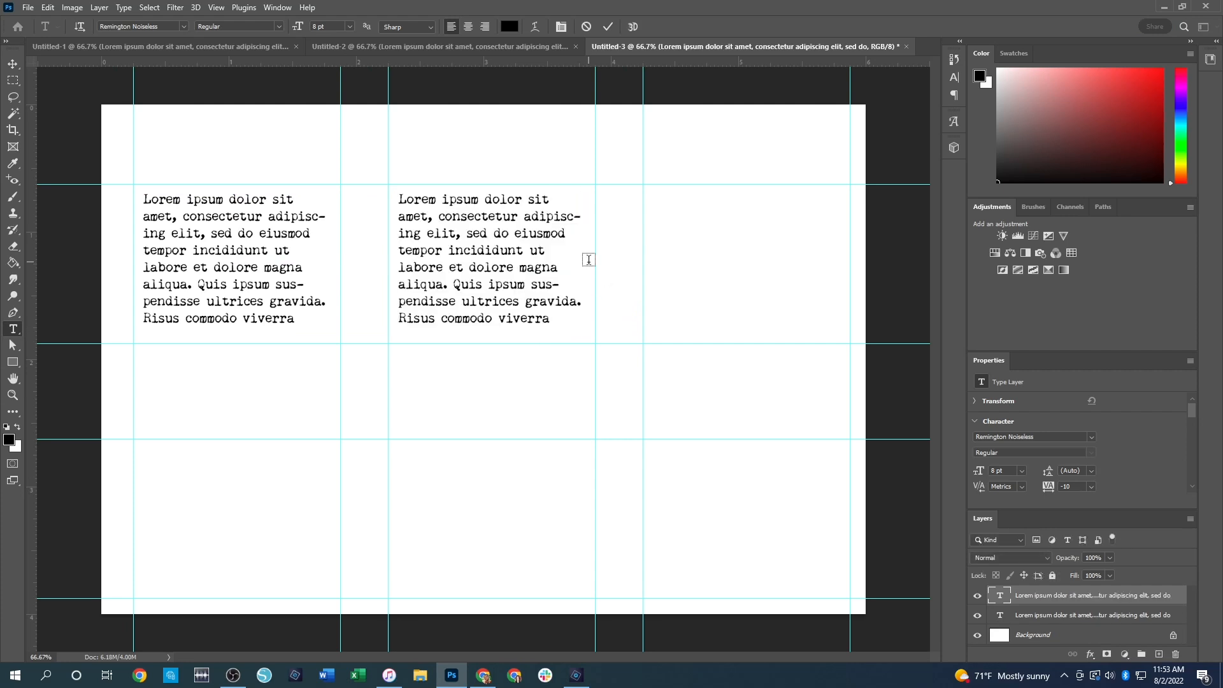
drag(652, 195, 840, 329)
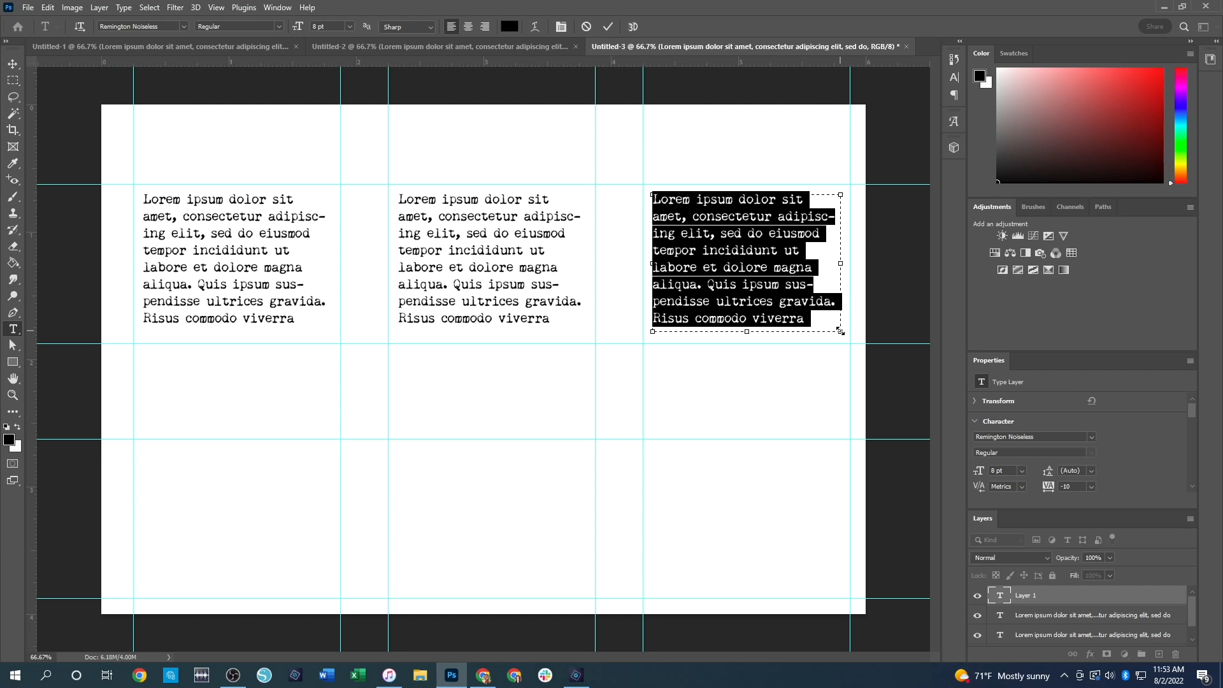
key(ctrl+Return)
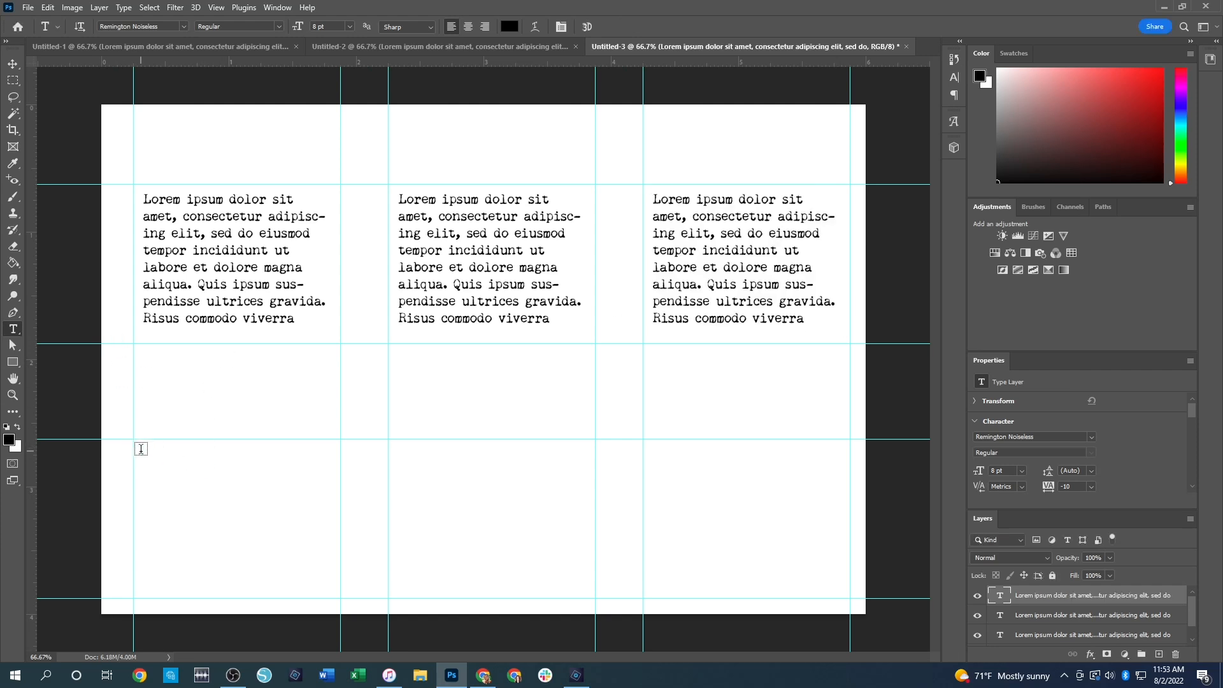
Place matching placeholder paragraph text boxes inside the three lower-row guide cells, aligned with the boxes in the upper row
drag(141, 445, 329, 585)
key(ctrl+Return)
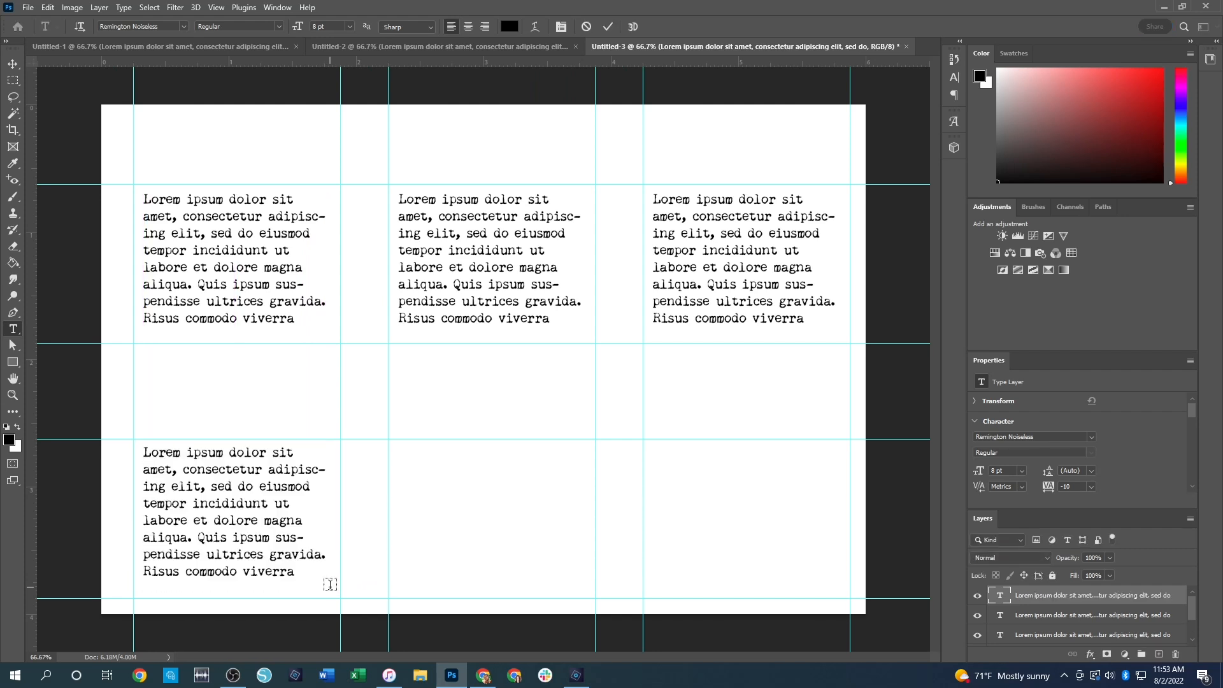
drag(399, 448, 584, 585)
key(ctrl+Return)
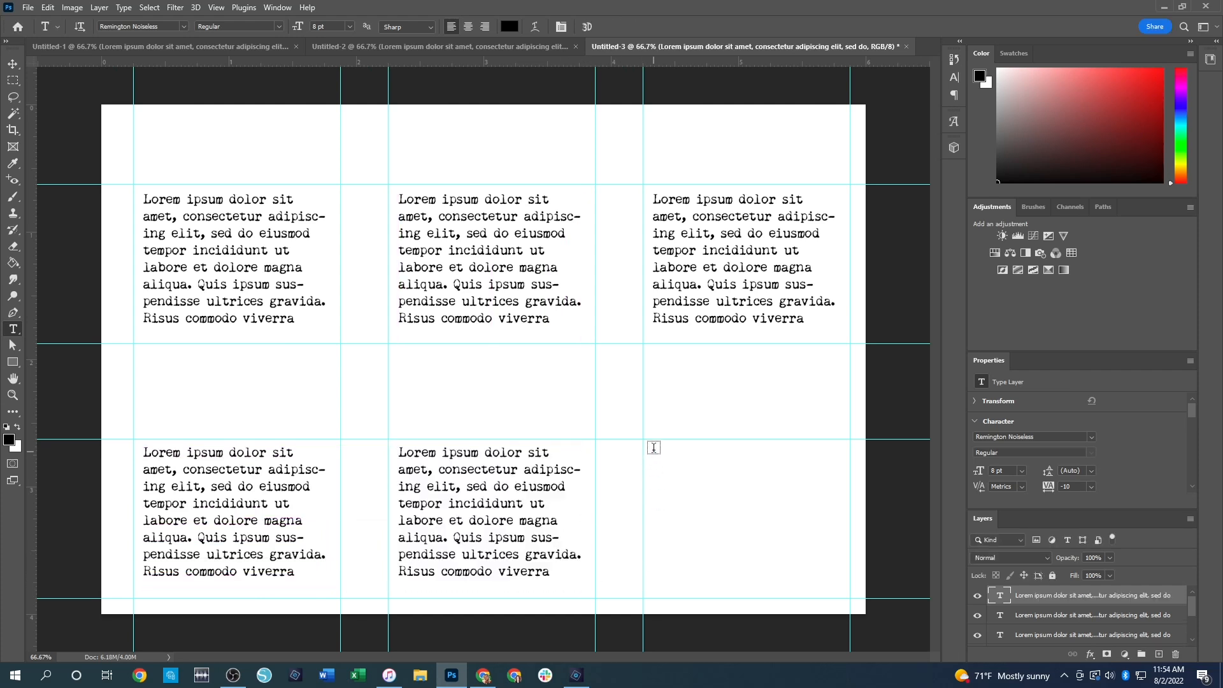
drag(652, 447, 837, 584)
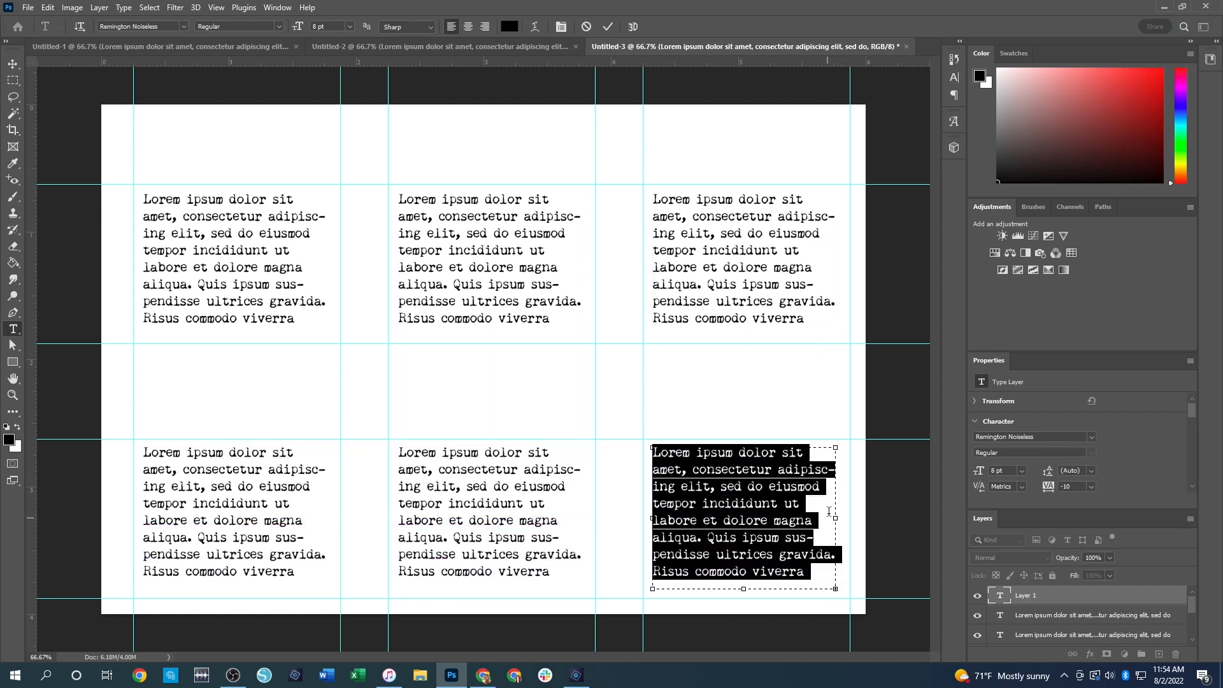
key(ctrl+Return)
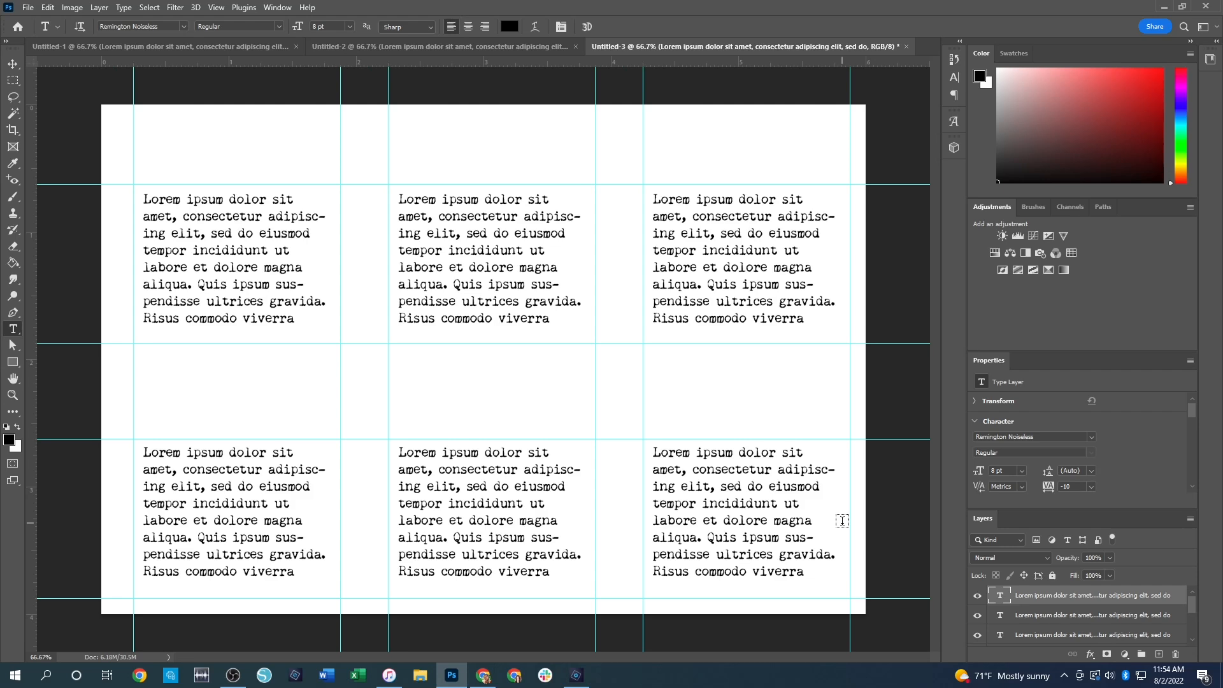
Review the other two open card documents and their guide and text box layouts
click(460, 45)
click(200, 48)
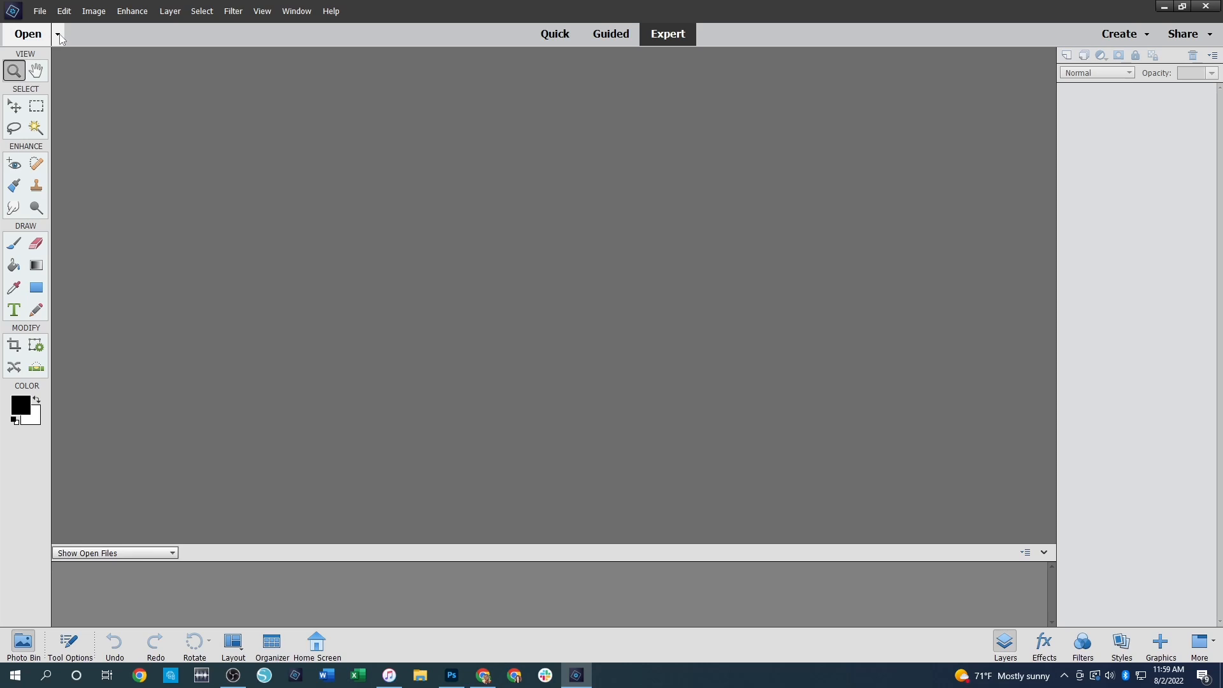
In Photoshop Elements, create a blank white RGB document 3 in wide by 4 in high at 300 pixels/inch, and show its rulers
key(alt+f)
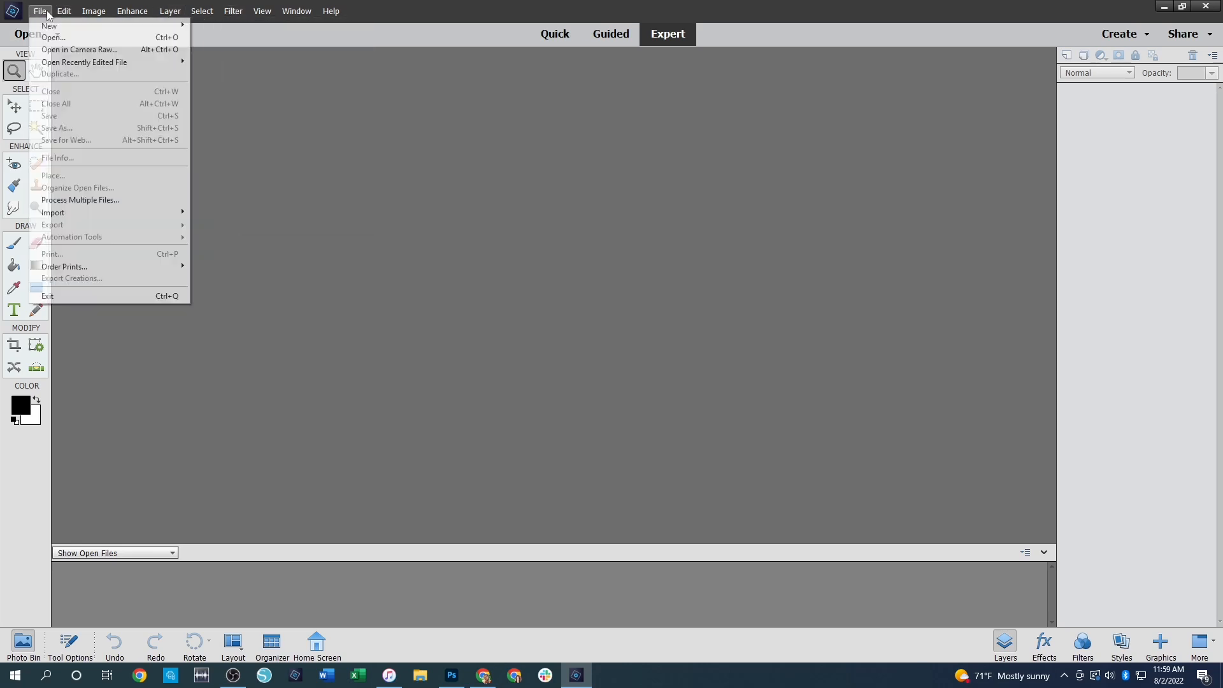
mouse_move(49, 29)
click(203, 26)
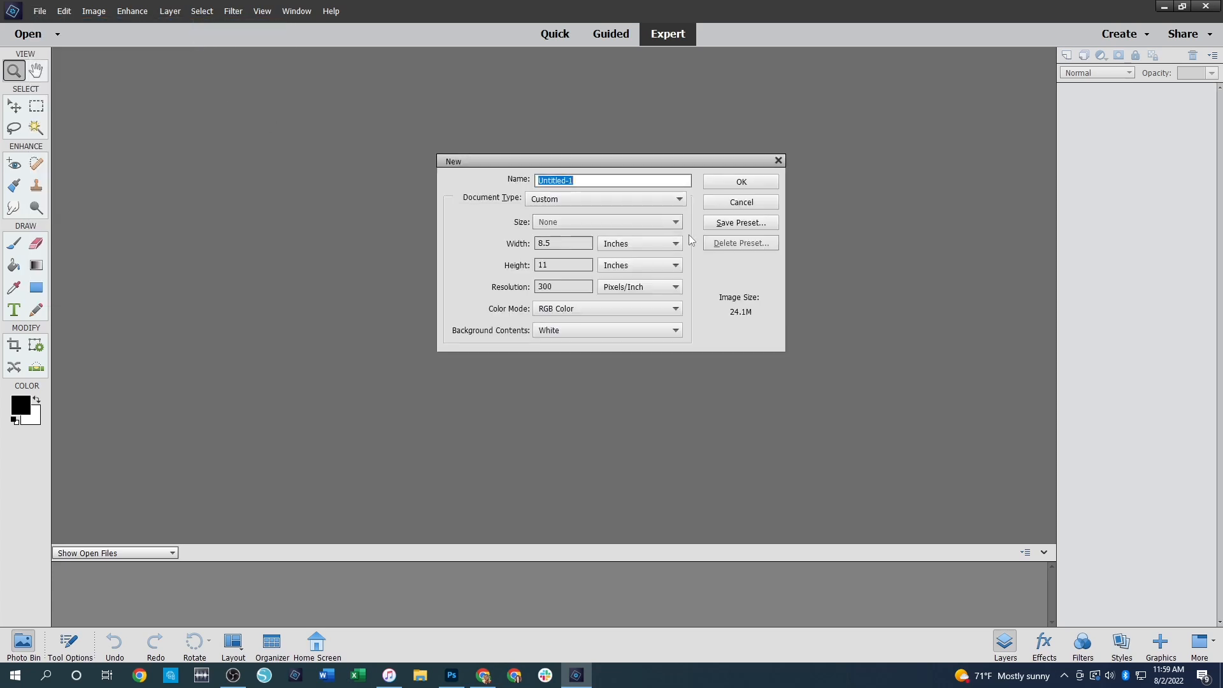
double_click(556, 243)
text(3)
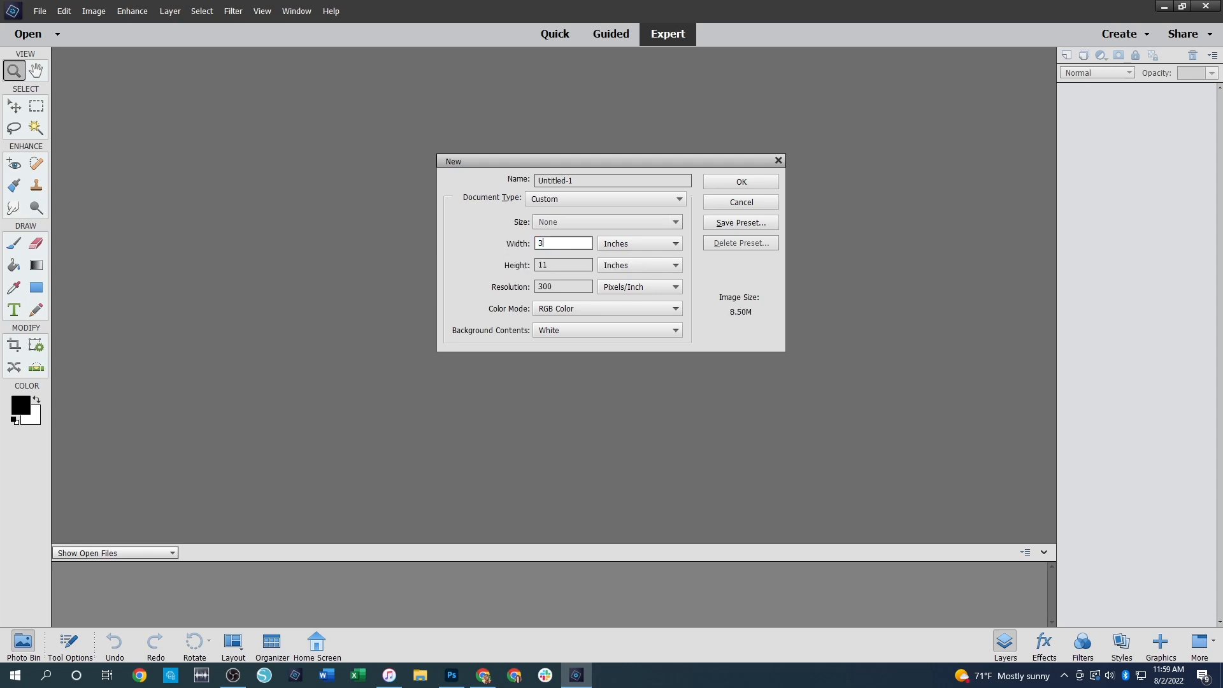
double_click(570, 267)
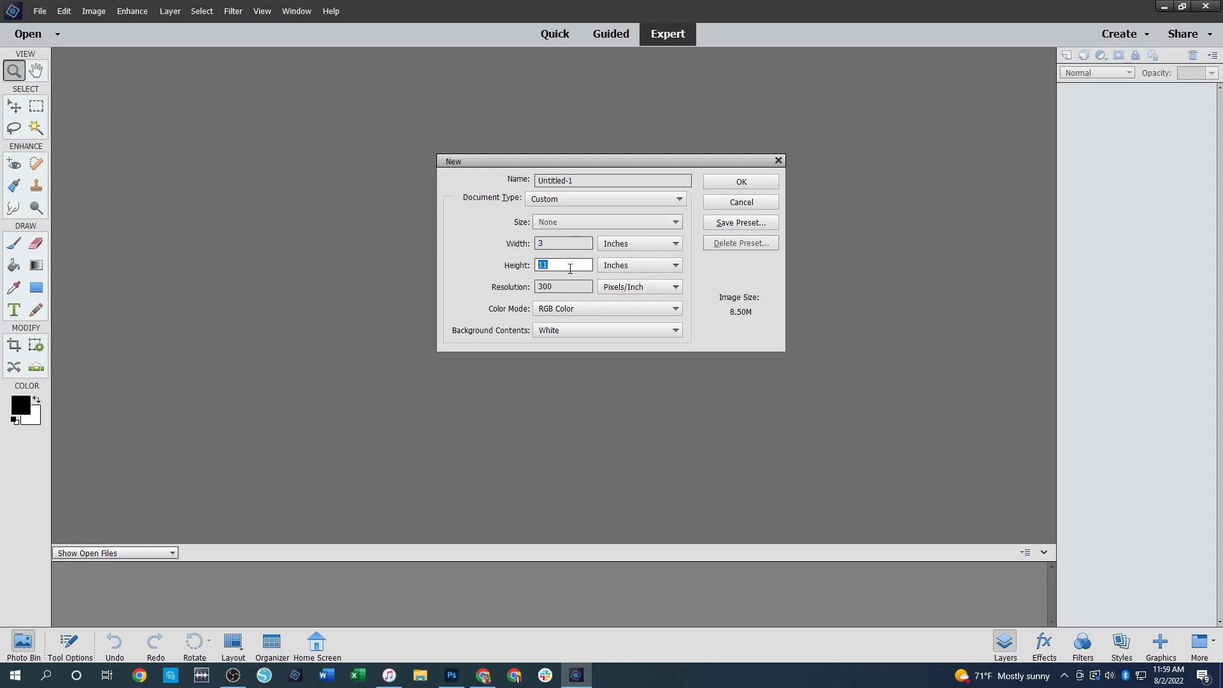
text(4)
click(564, 287)
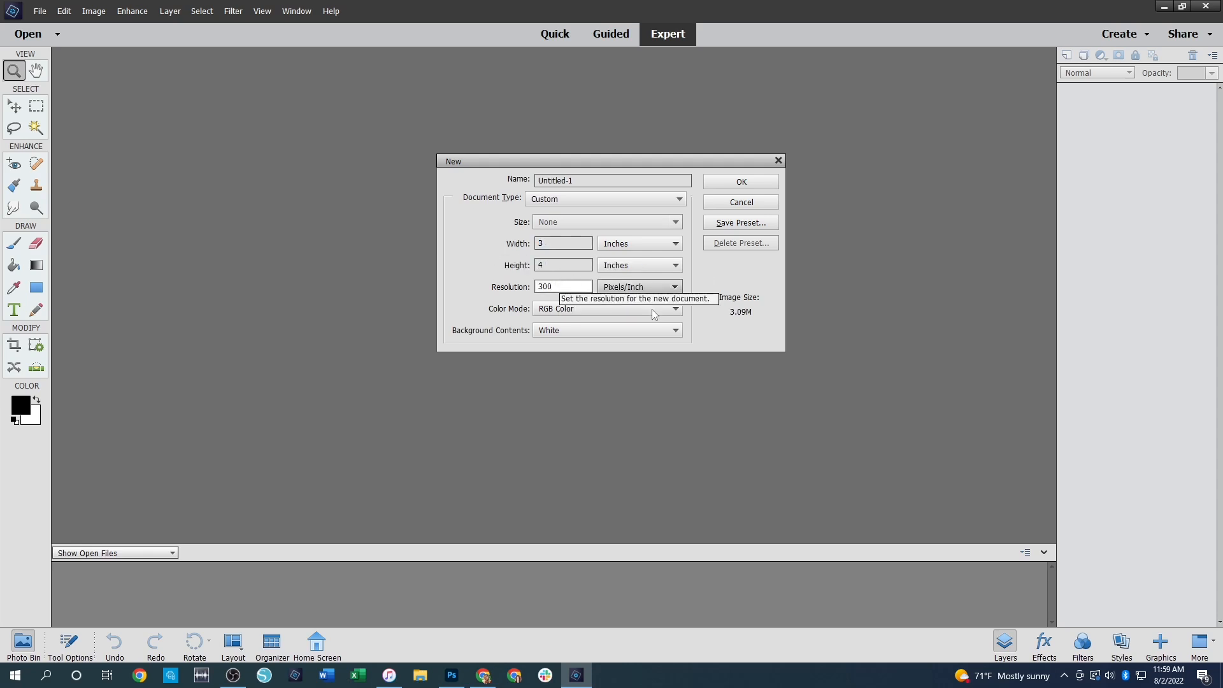
click(745, 183)
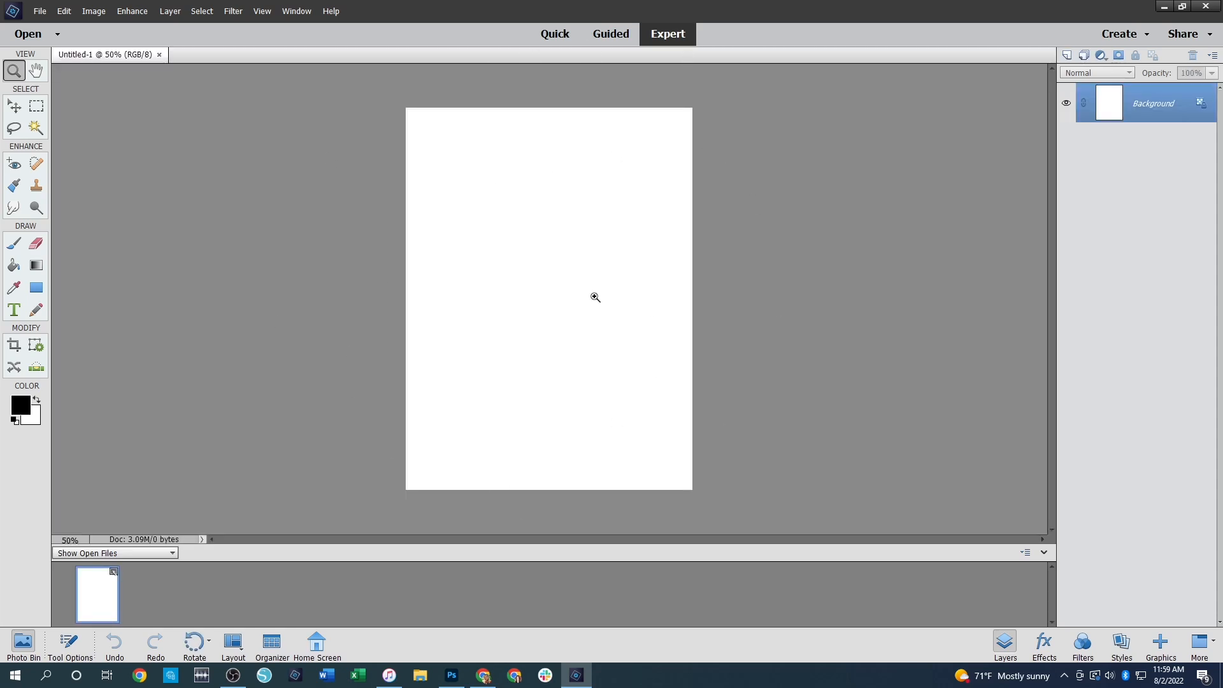
click(255, 12)
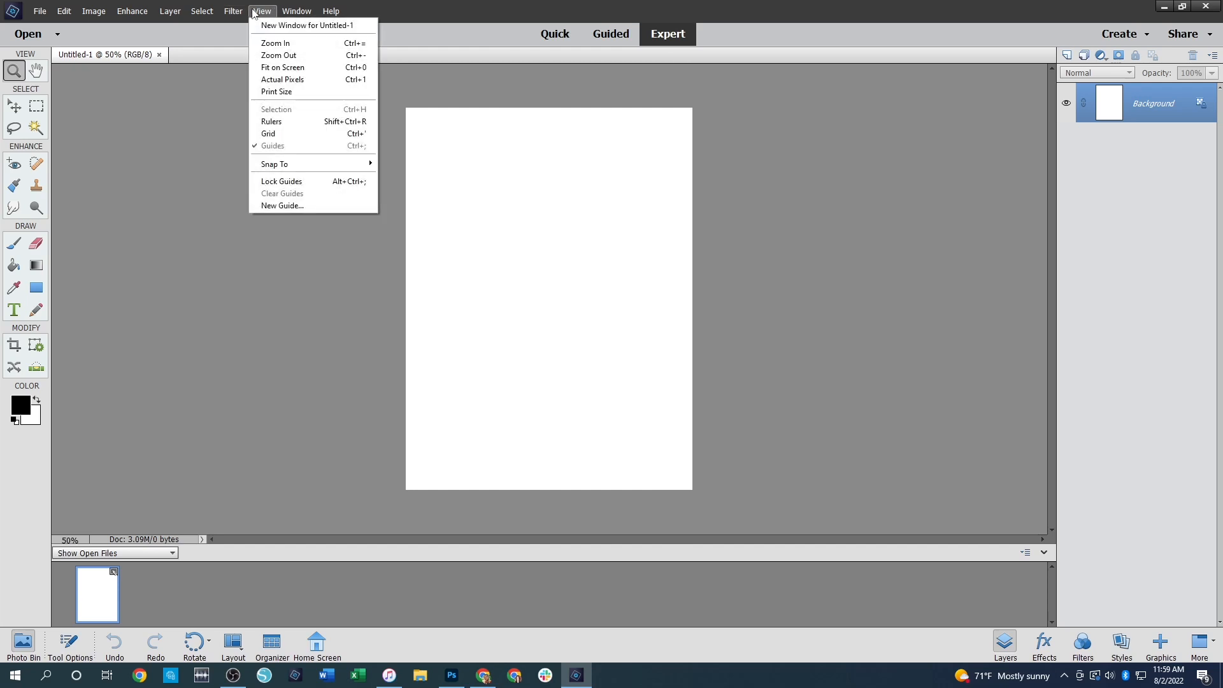
click(273, 121)
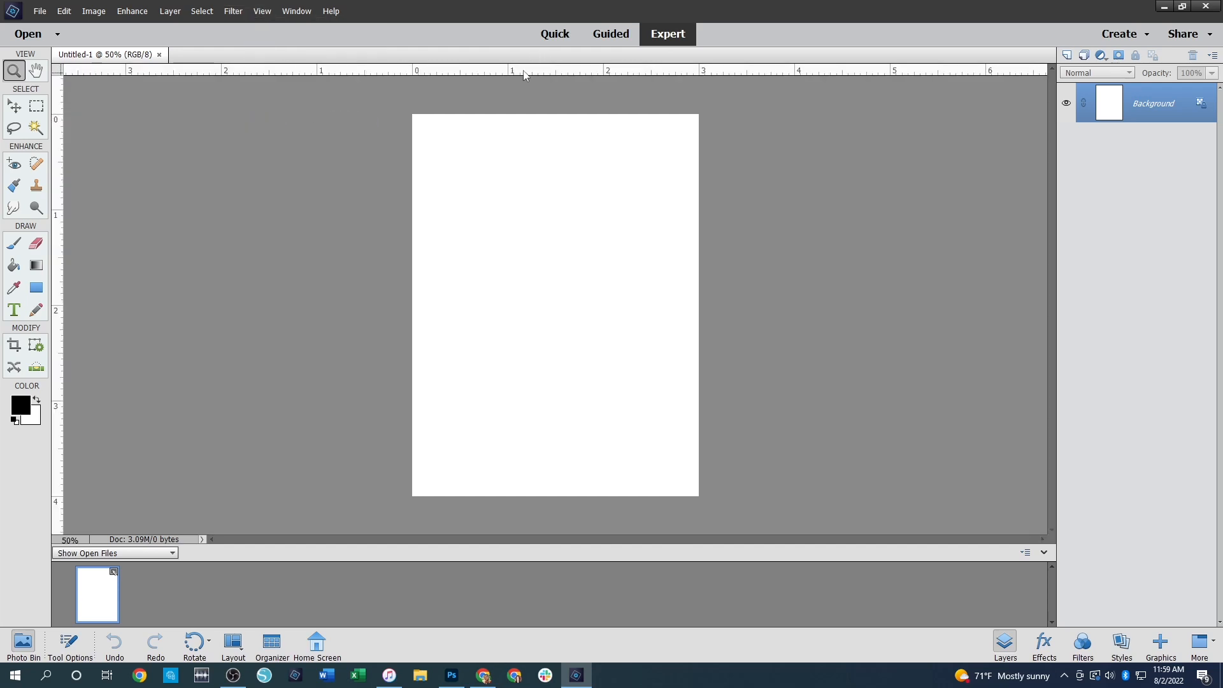
drag(582, 74, 577, 329)
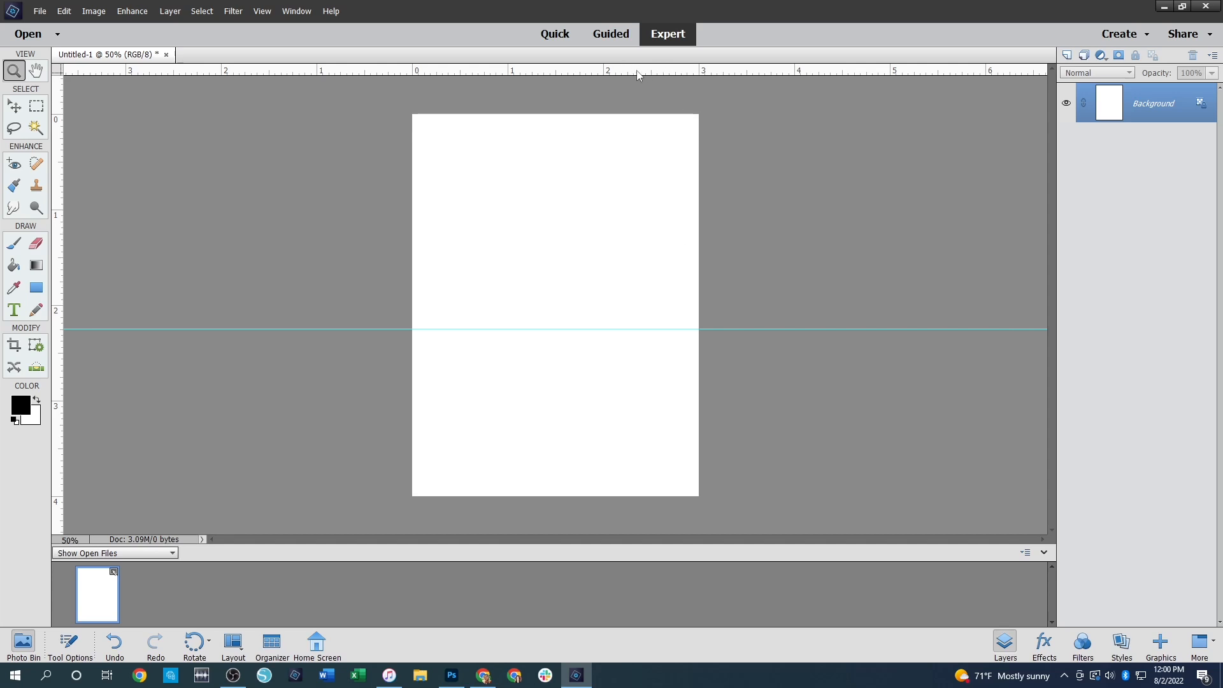
drag(638, 75, 606, 238)
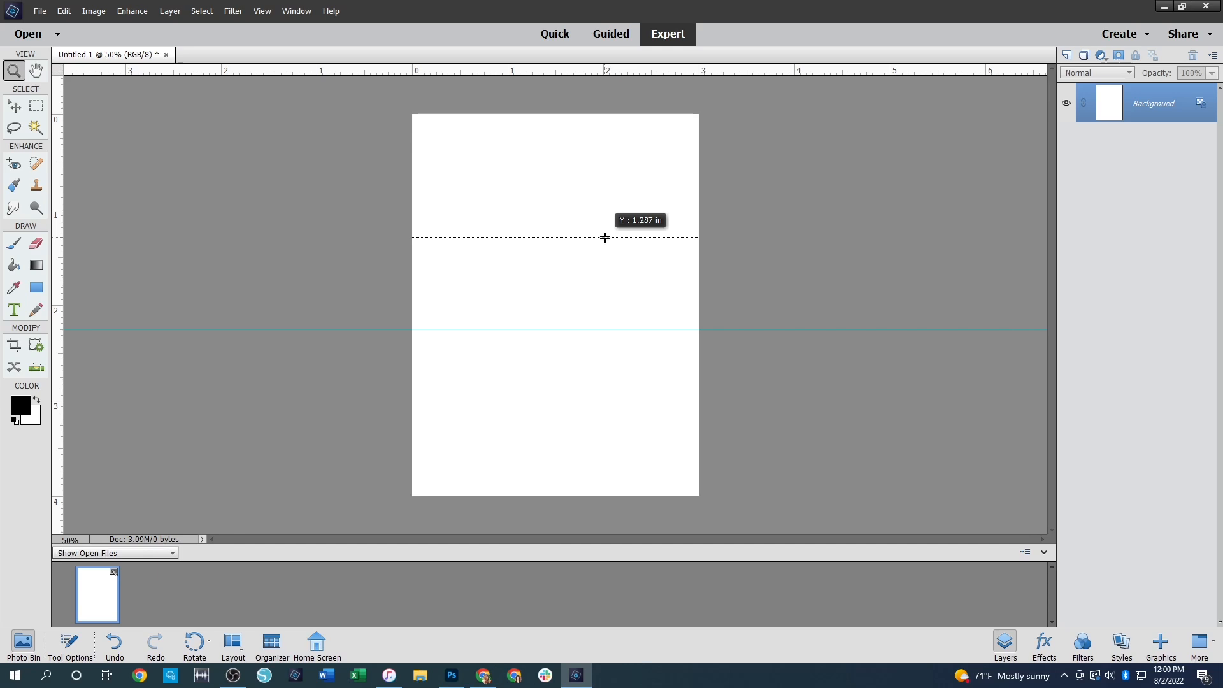
drag(605, 237, 589, 76)
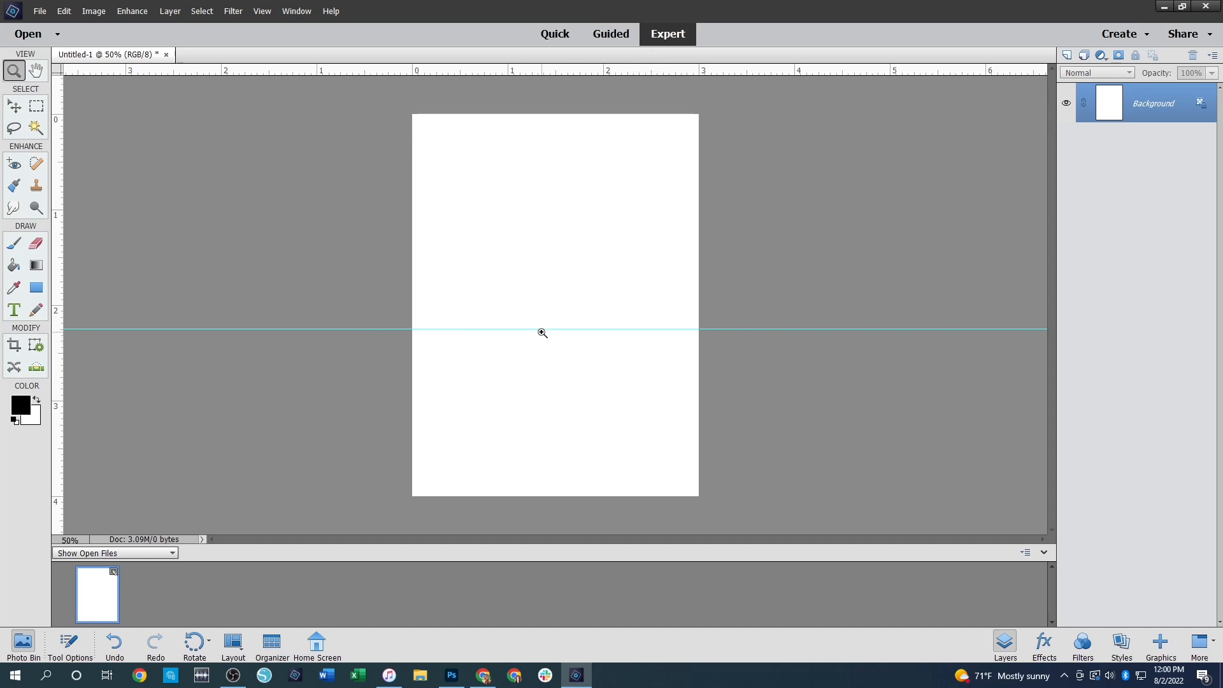
key(ctrl+z)
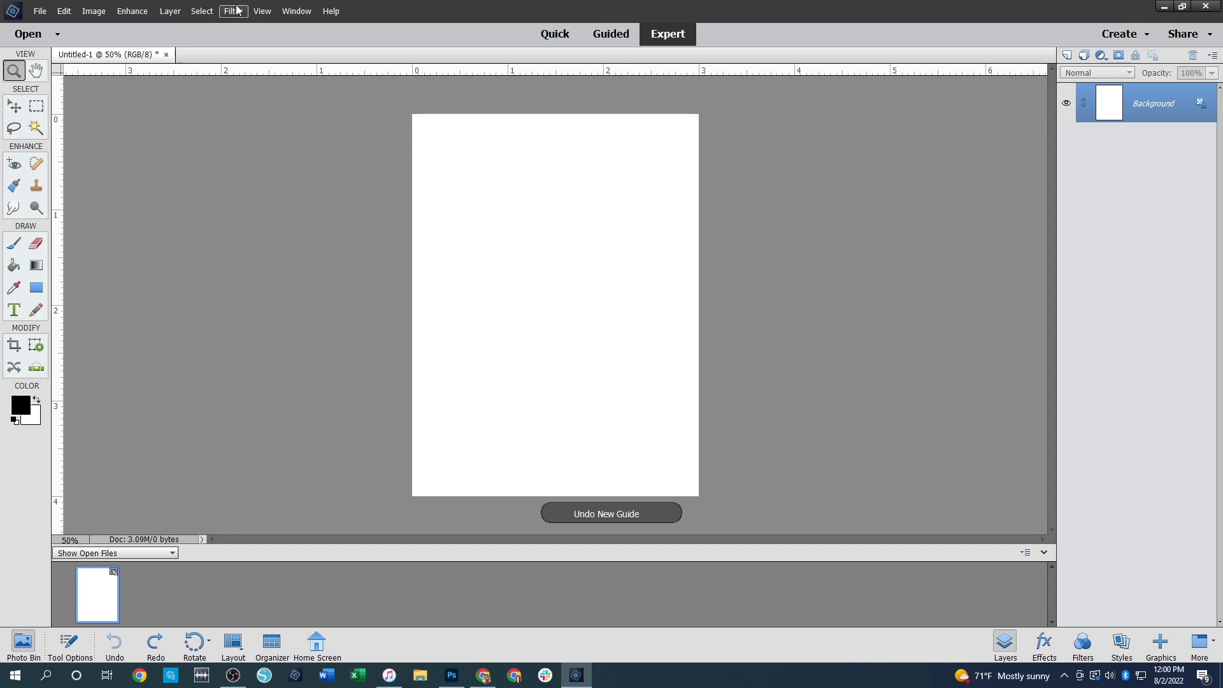
click(260, 11)
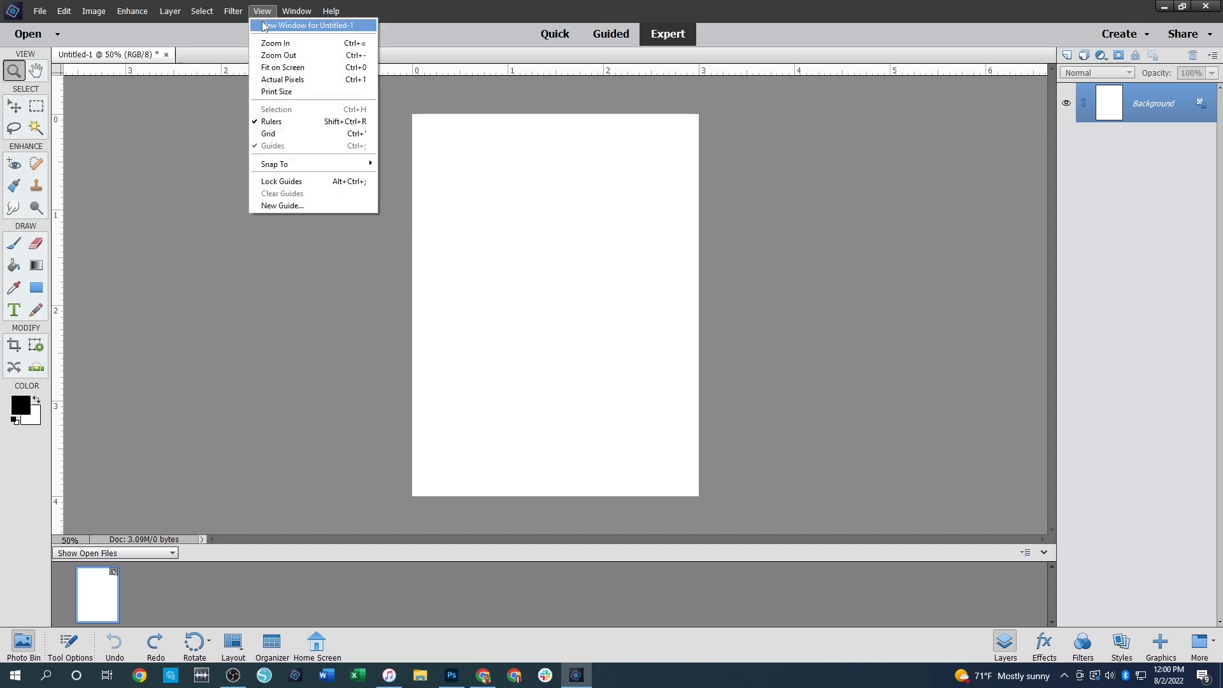
click(196, 130)
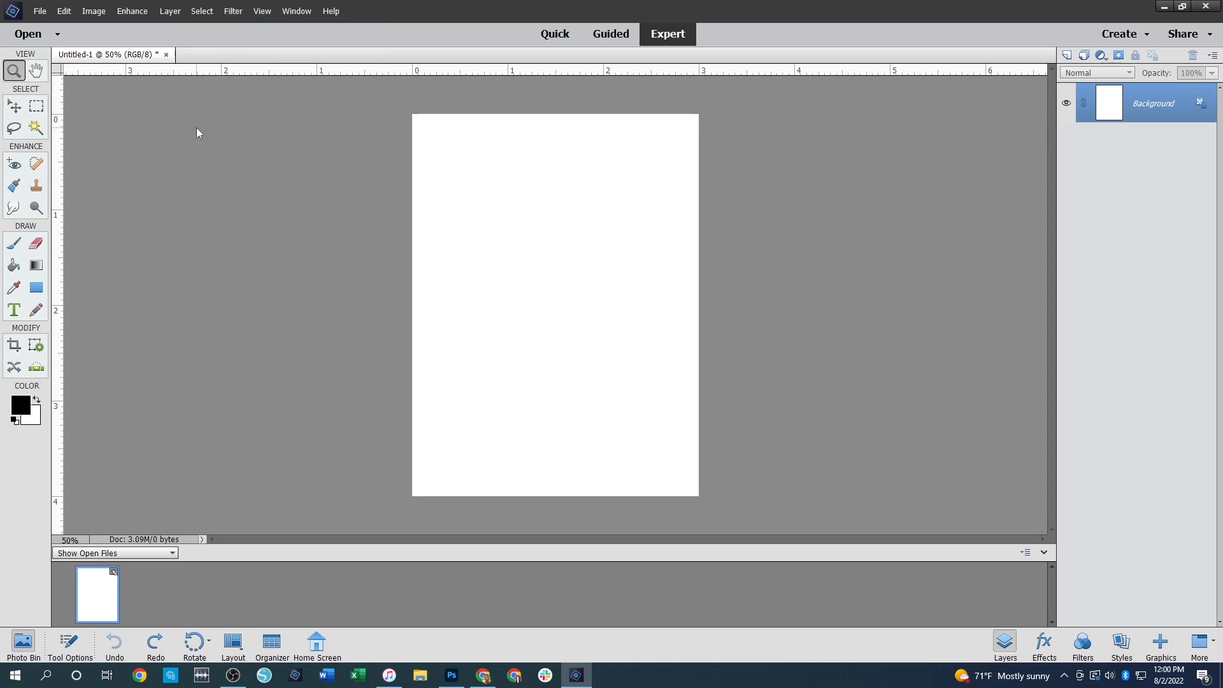
Add a horizontal guide to the 3 x 4 in document at an exact position of 2.25 in
click(260, 13)
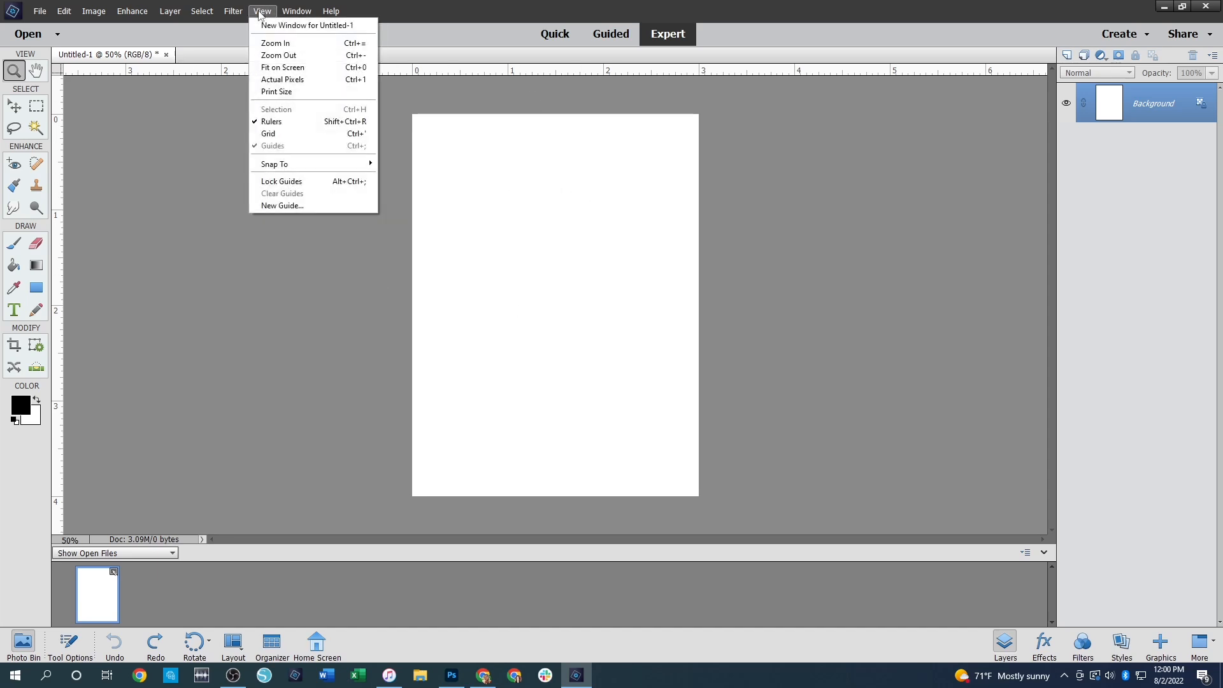
click(288, 206)
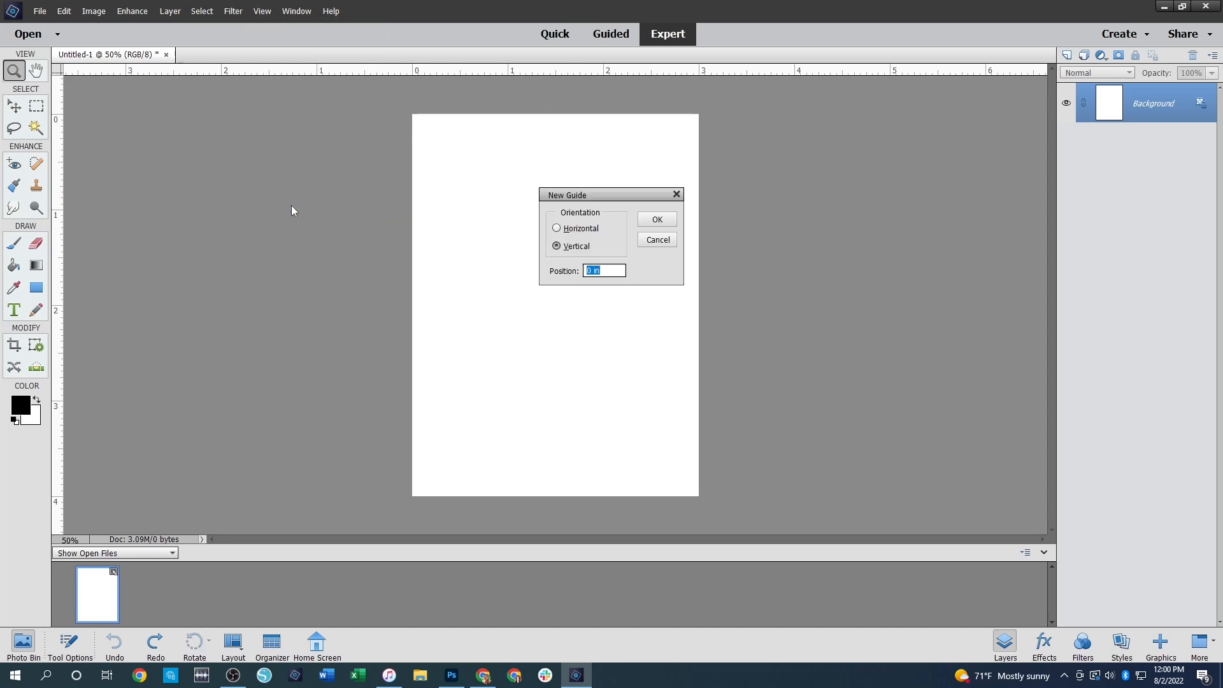
click(559, 228)
click(591, 271)
text(2.25)
click(666, 227)
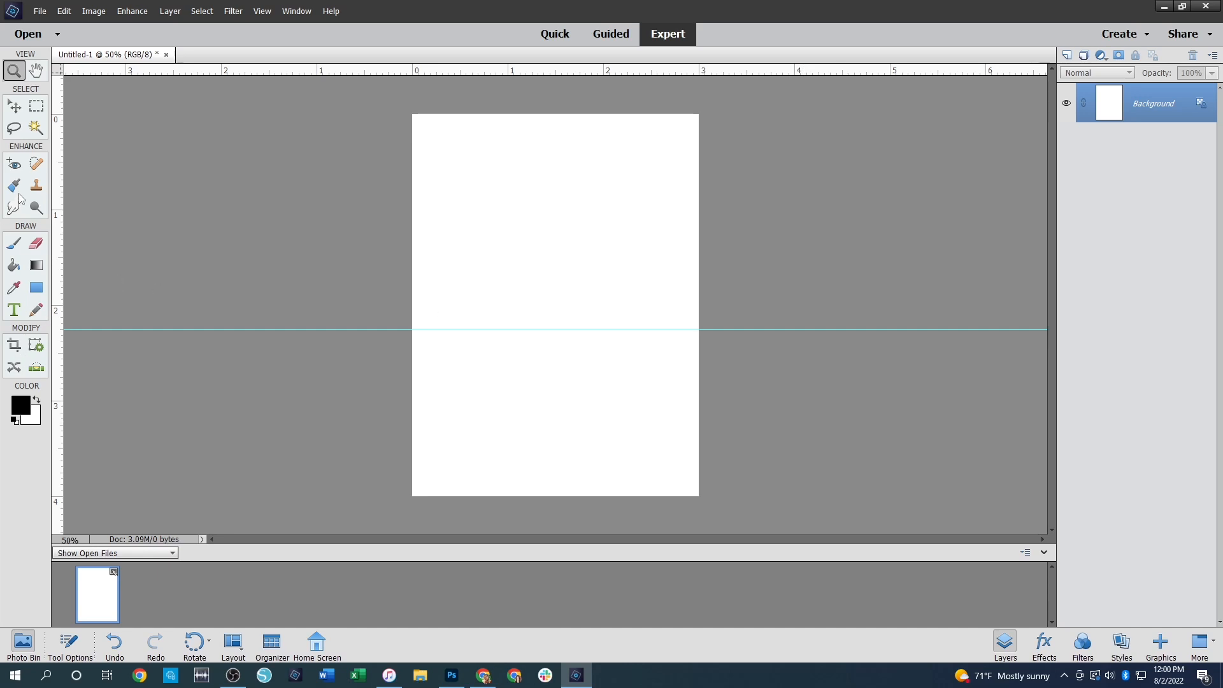
Draw a 9 pt Remington Noiseless Regular paragraph text box below the horizontal guide, with narrow margins inside the guide and card edges
click(17, 311)
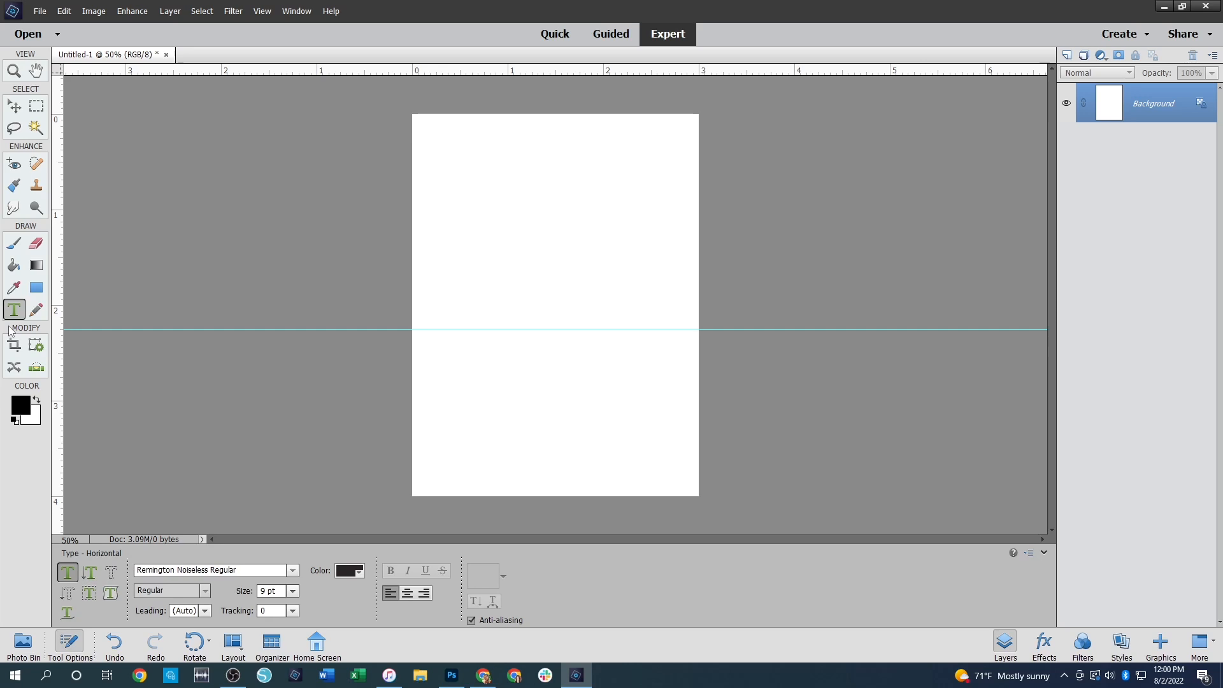
click(292, 591)
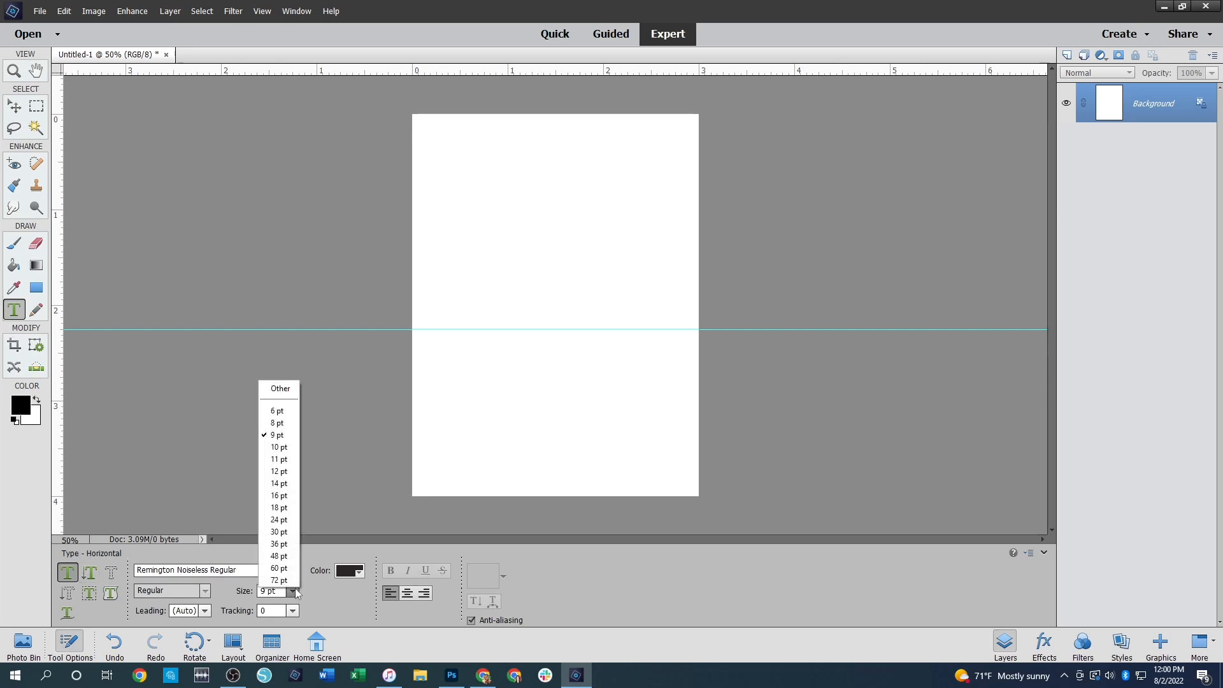
click(298, 435)
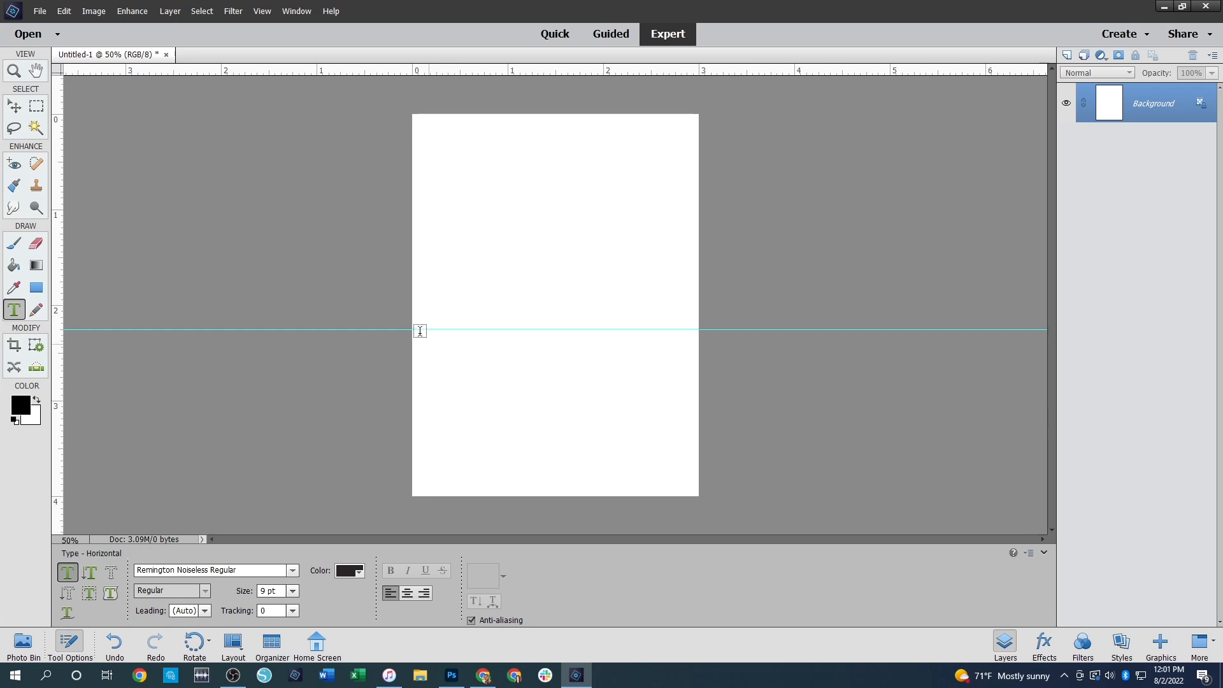
drag(420, 339, 689, 488)
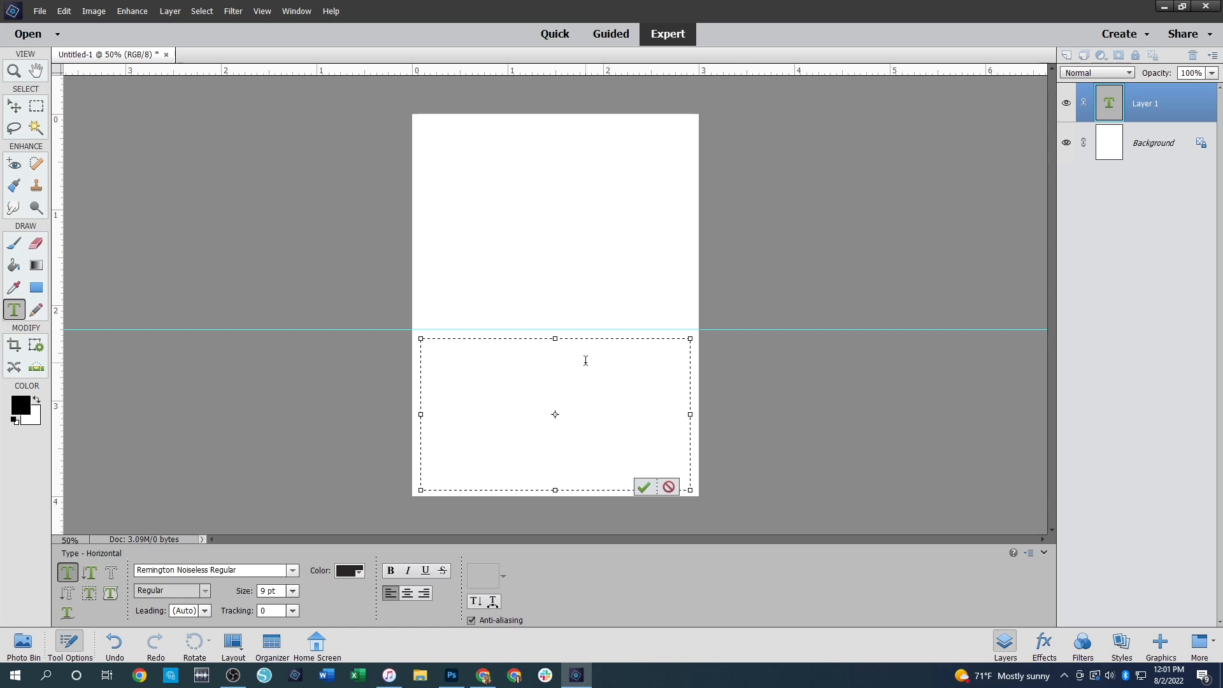
Fill the text box with six copies of "jouranling adkhfaidongaisdngalkdsngasdk gfasdkjfkasdjfs adkgjsadkf", commit the text and deselect its layer
text(jouranling adkhfaldongaisdng)
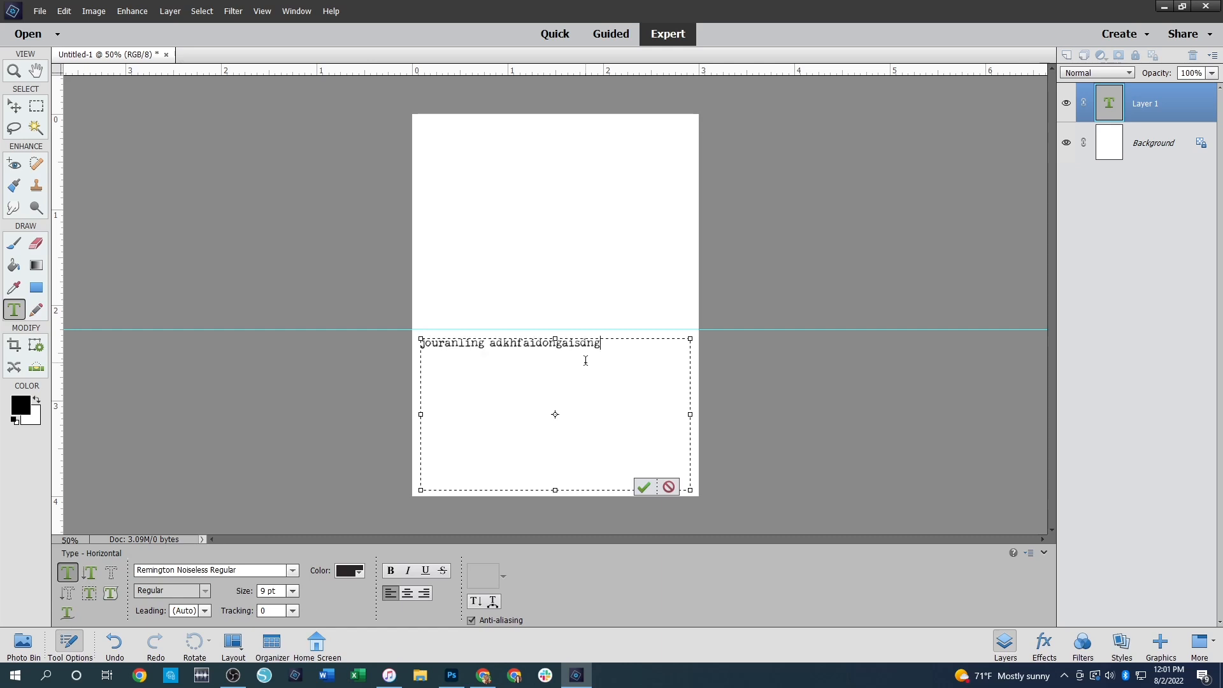
text(alkdsngasdk gfasdkjfkasdjfs adkgjsadkf)
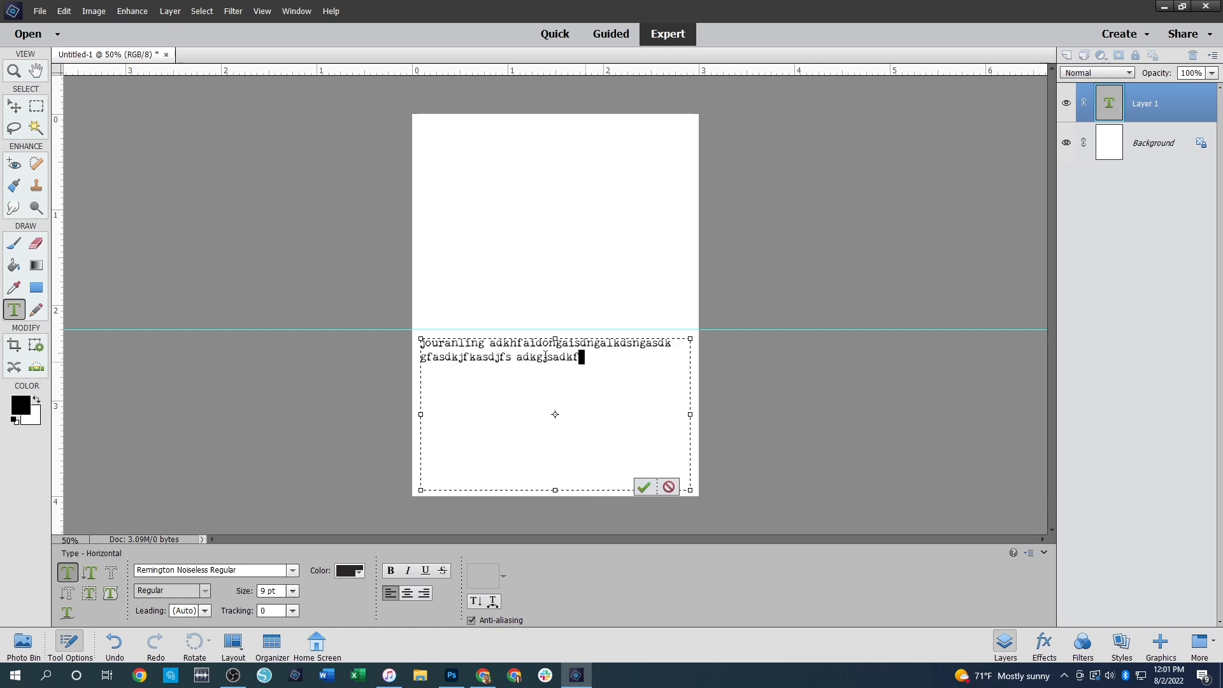
drag(581, 358, 402, 336)
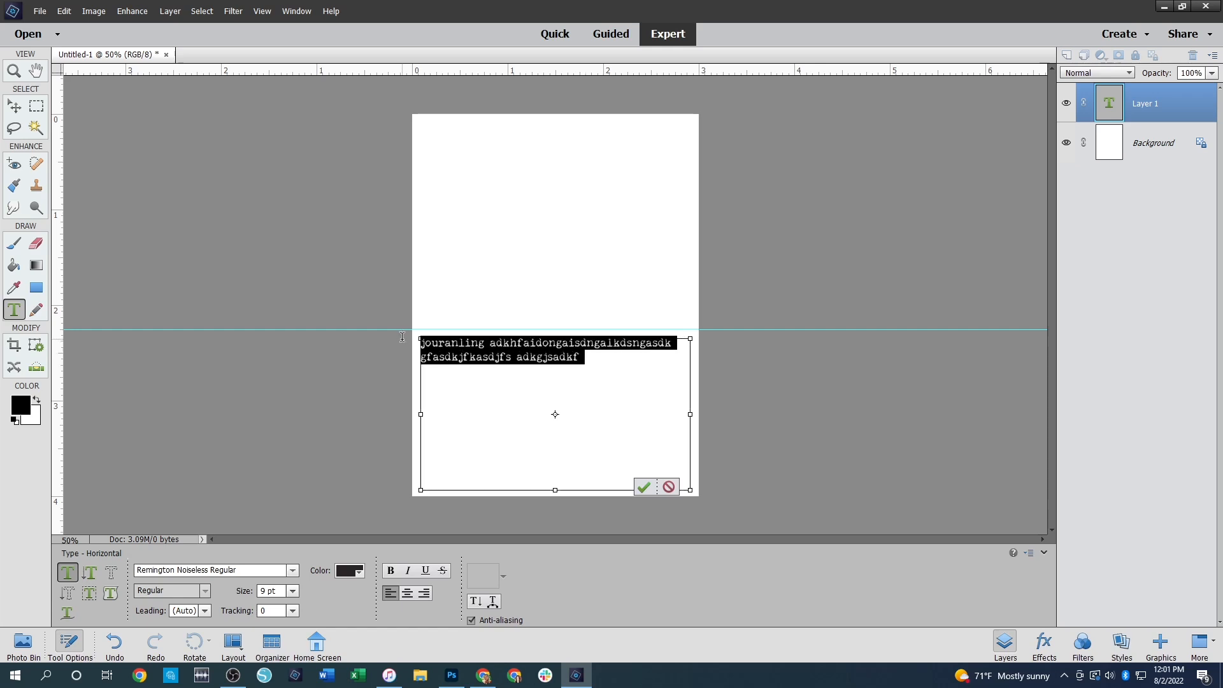
key(ctrl+c)
key(ctrl+v)
key(ctrl+v)
key(ctrl+v)
key(ctrl+v)
key(ctrl+v)
key(ctrl+v)
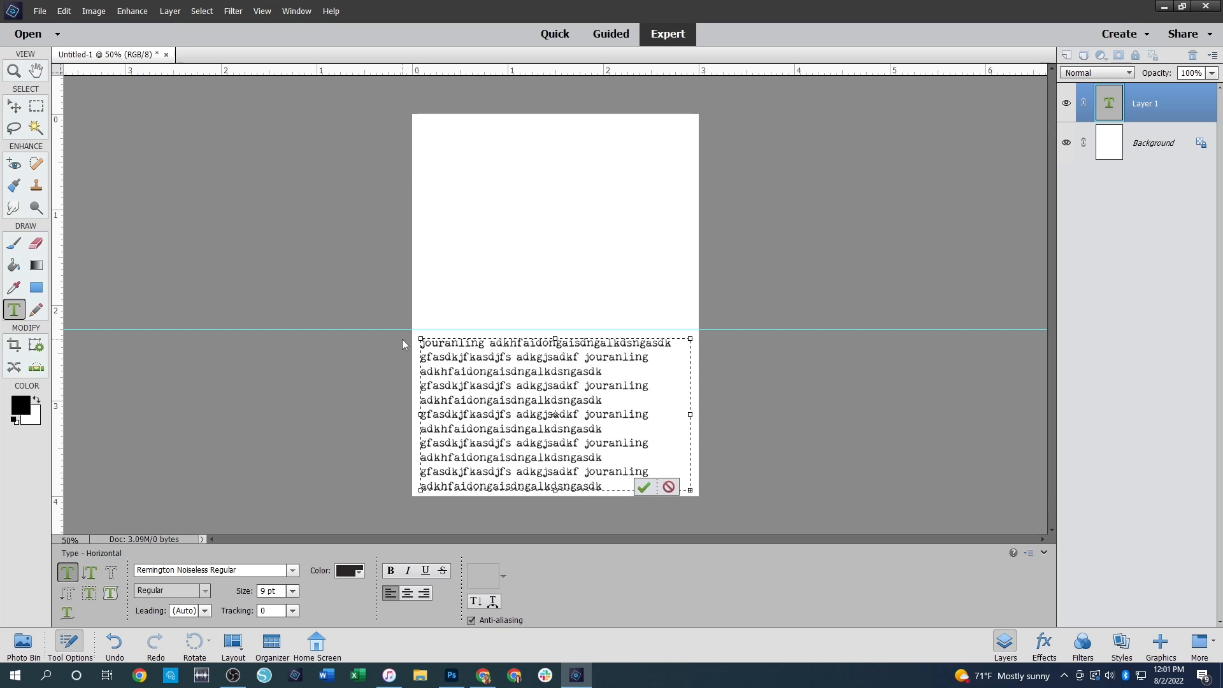
key(ctrl+Return)
key(v)
click(854, 420)
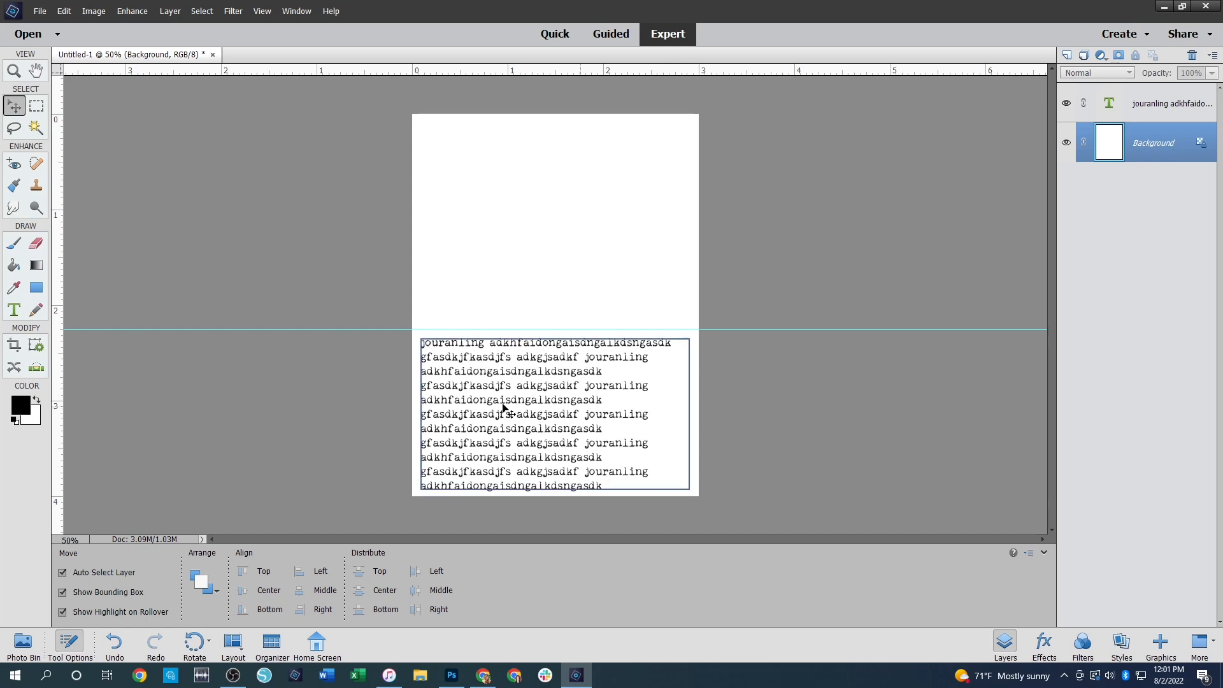
Create a second blank white document, 3 in wide by 4 in high, at 300 pixels/inch
click(59, 35)
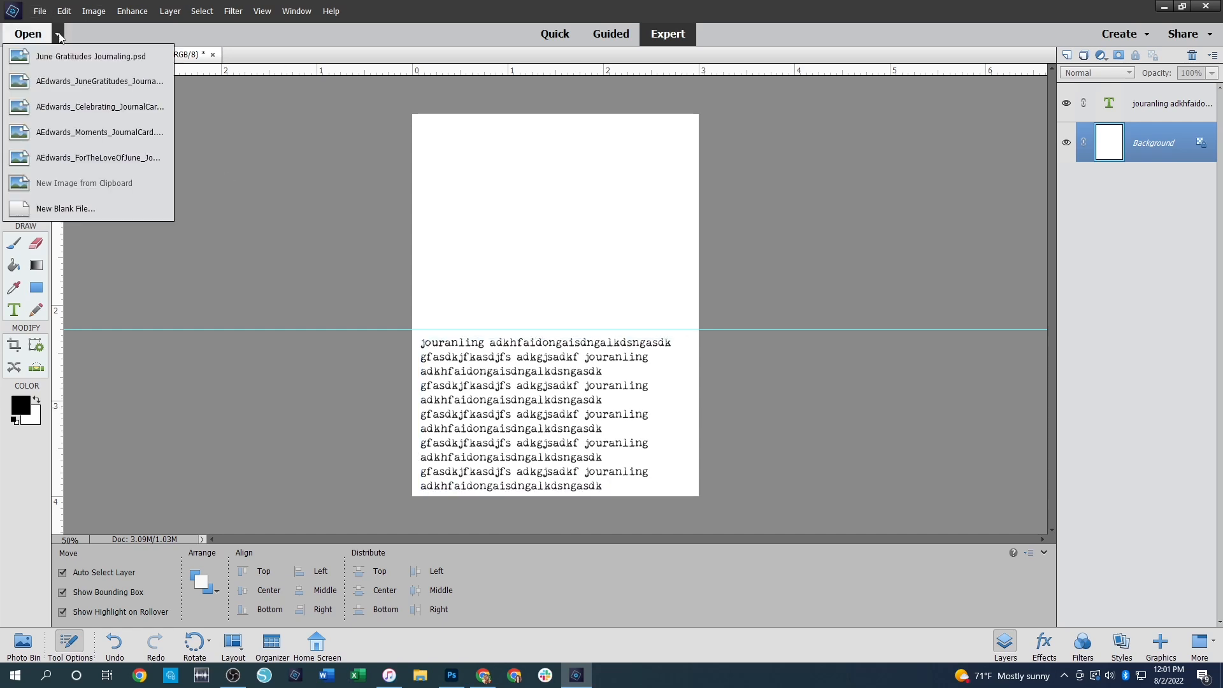
click(94, 202)
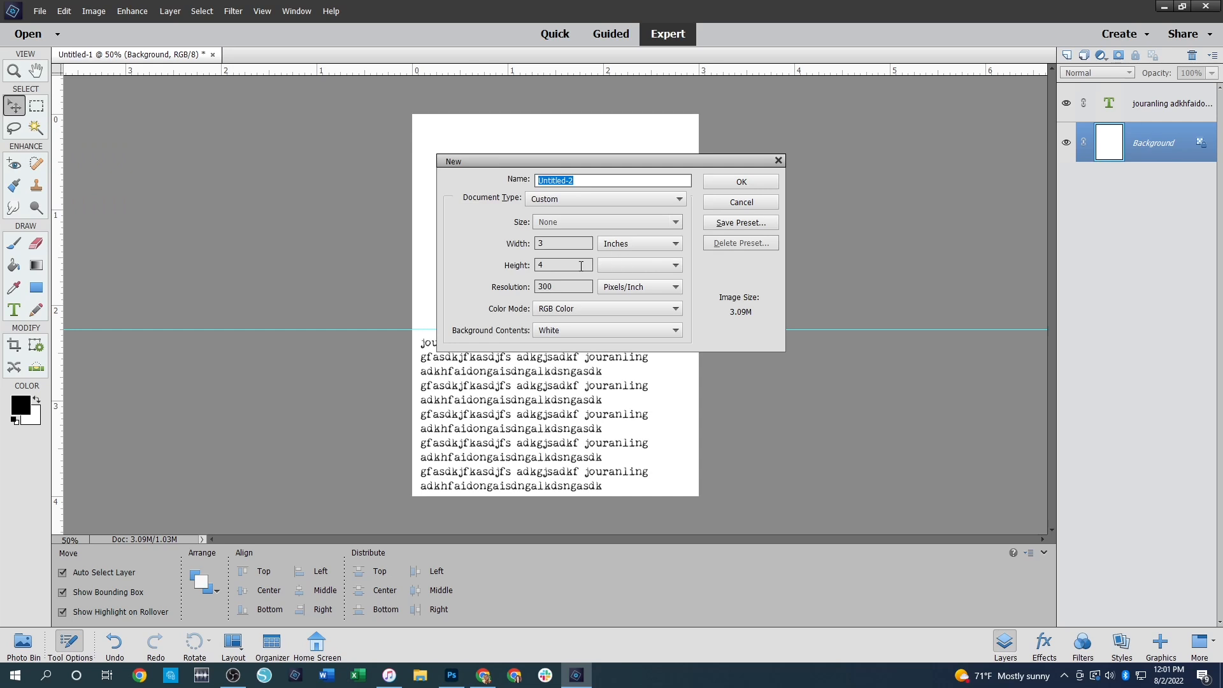
click(732, 184)
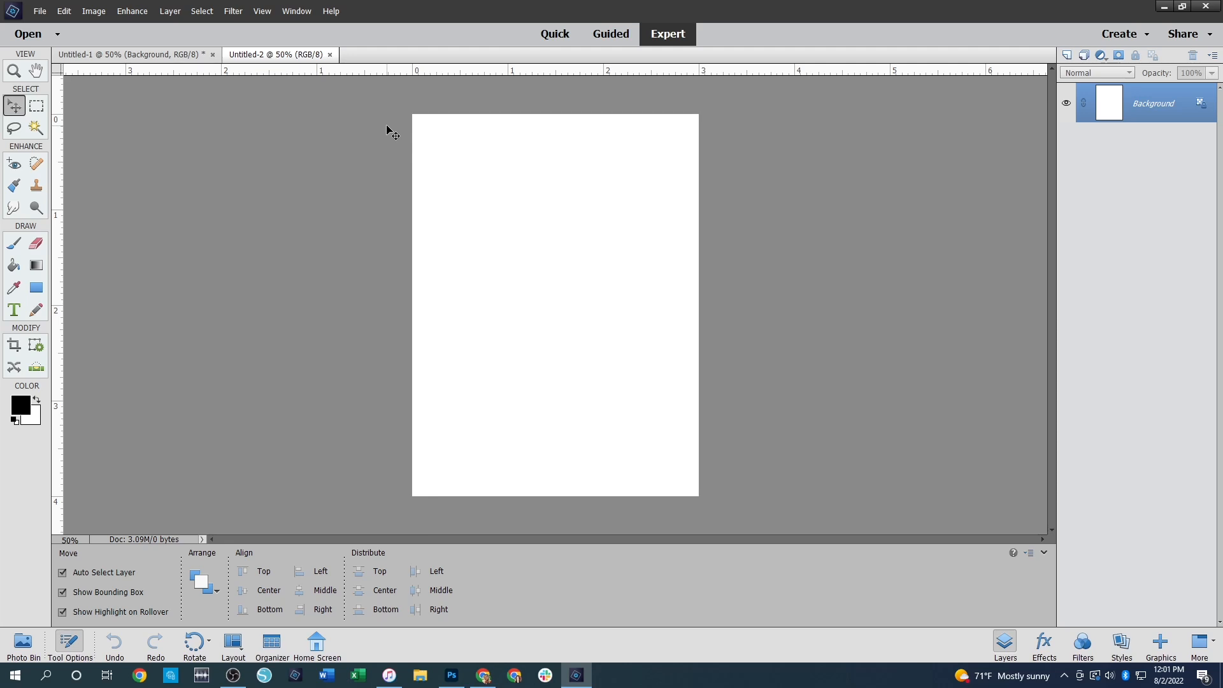
Add two horizontal guides to the second 3 x 4 in document, at exact positions of 1 in and 1.625 in
click(261, 11)
click(288, 206)
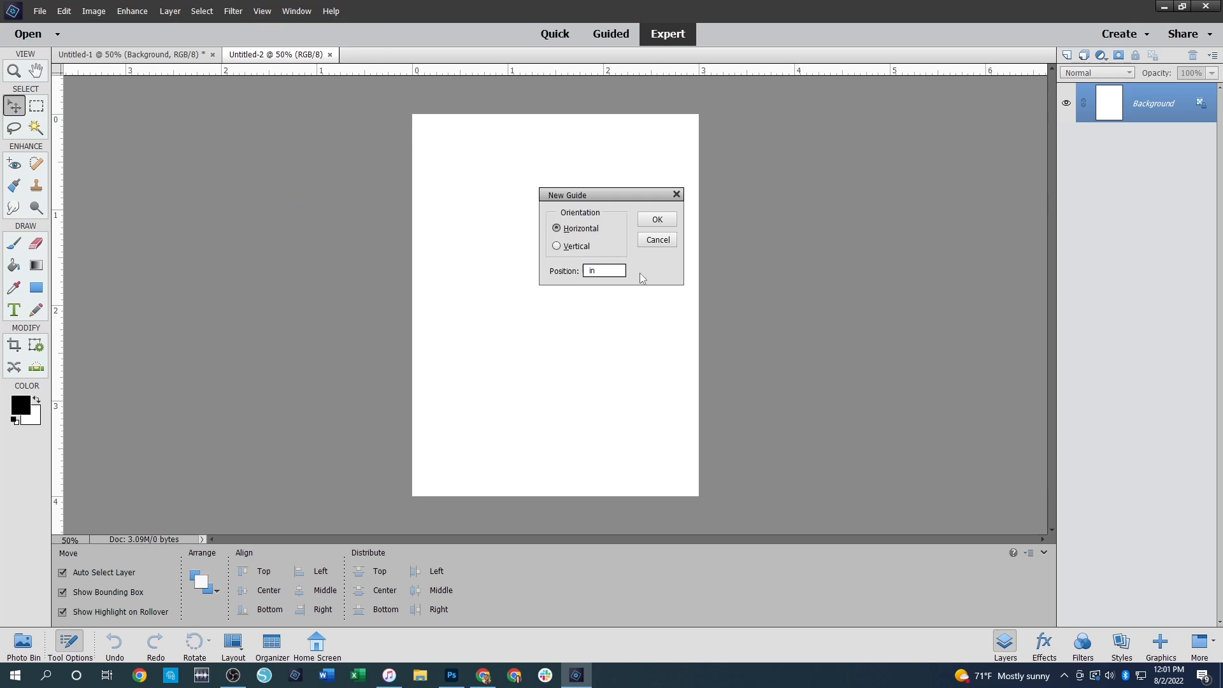
text(1)
click(673, 223)
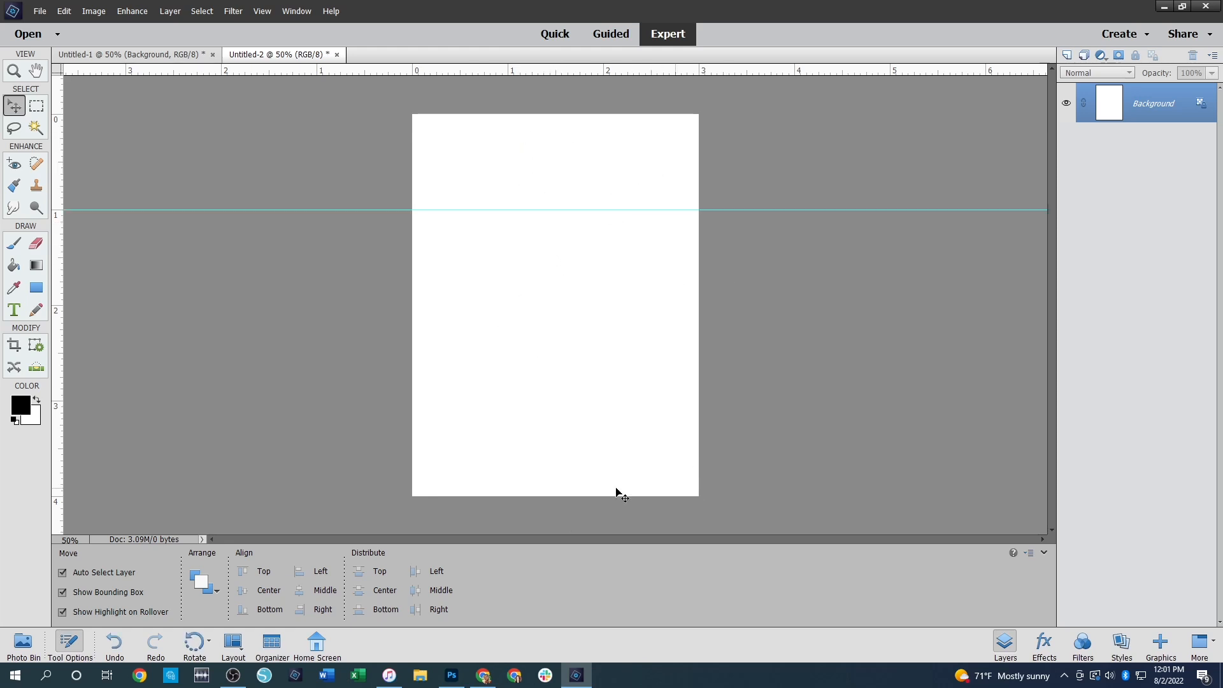
click(262, 11)
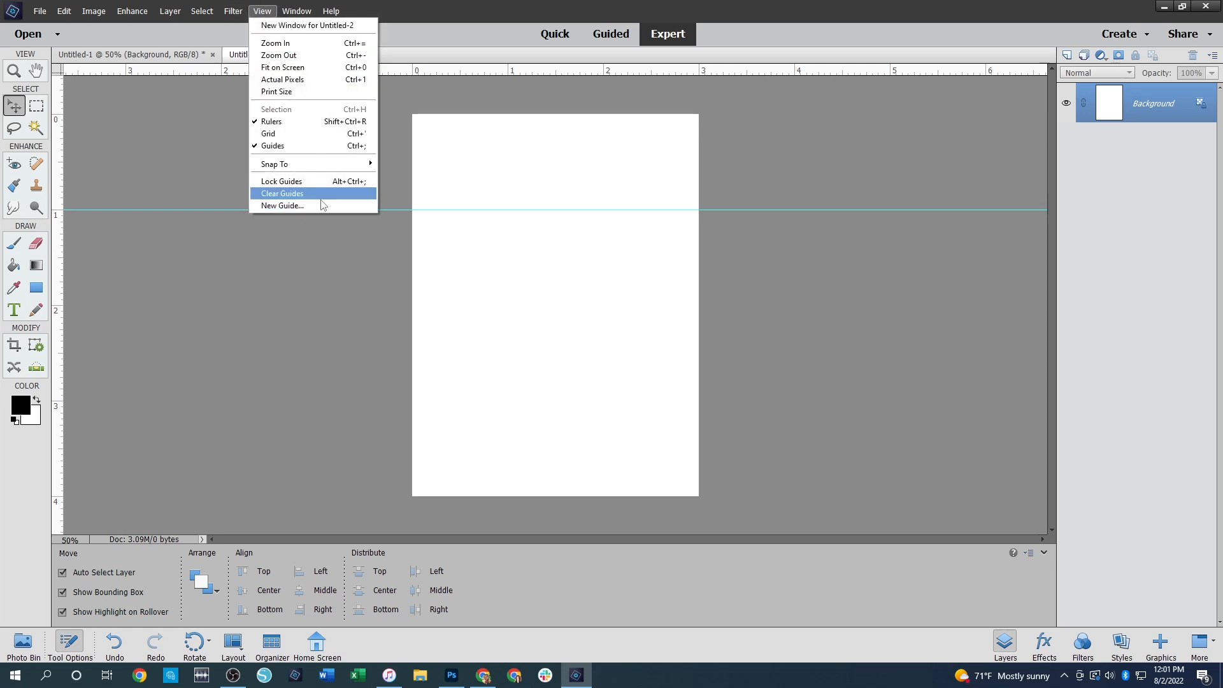
click(319, 205)
click(586, 270)
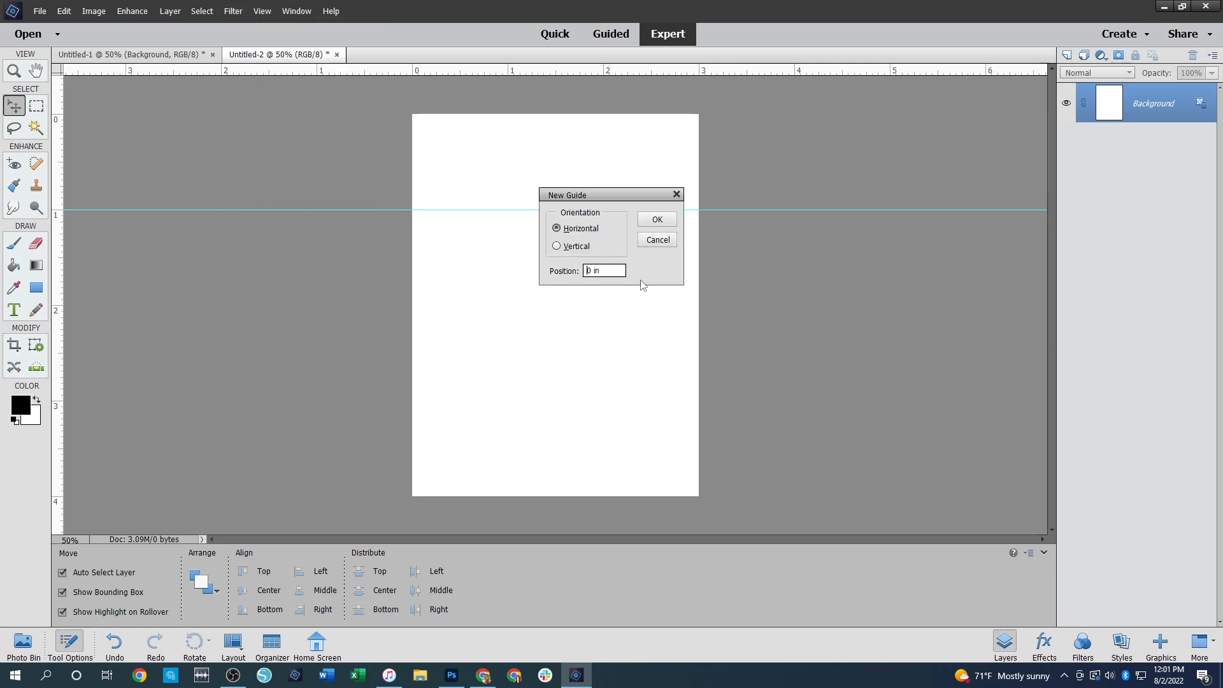
text(1.625)
click(657, 220)
Add two more horizontal guides to the second document, at exact positions of 2.25 in and 2.75 in
click(262, 11)
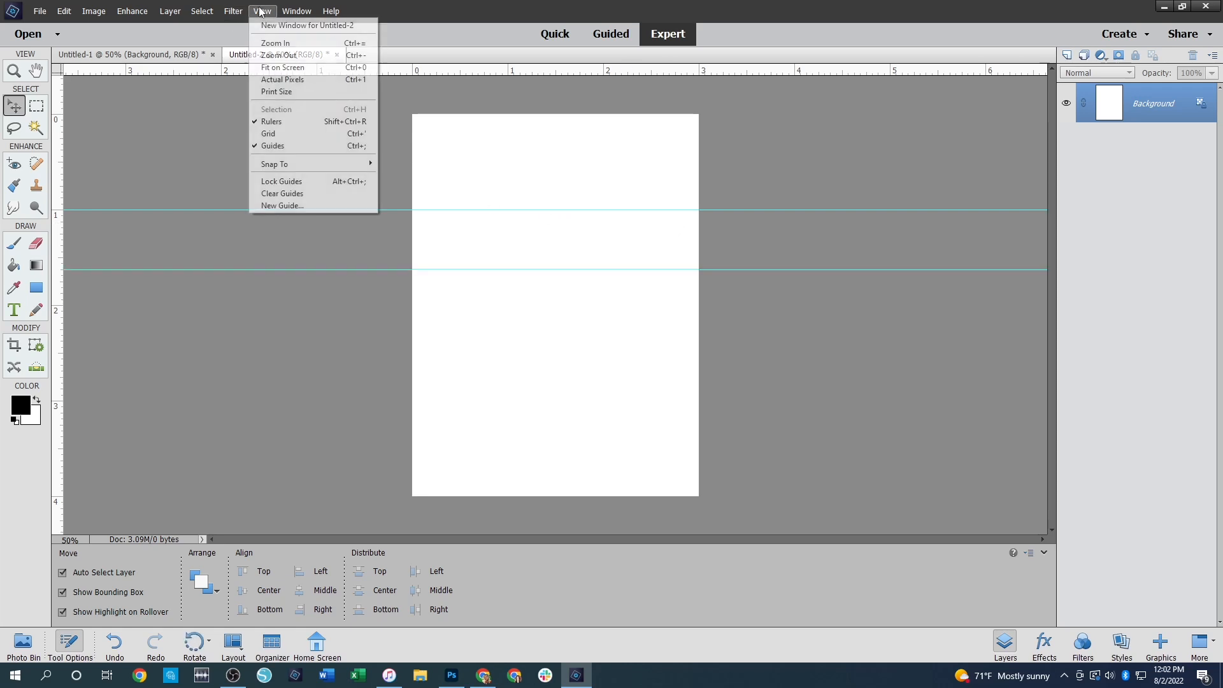
click(277, 205)
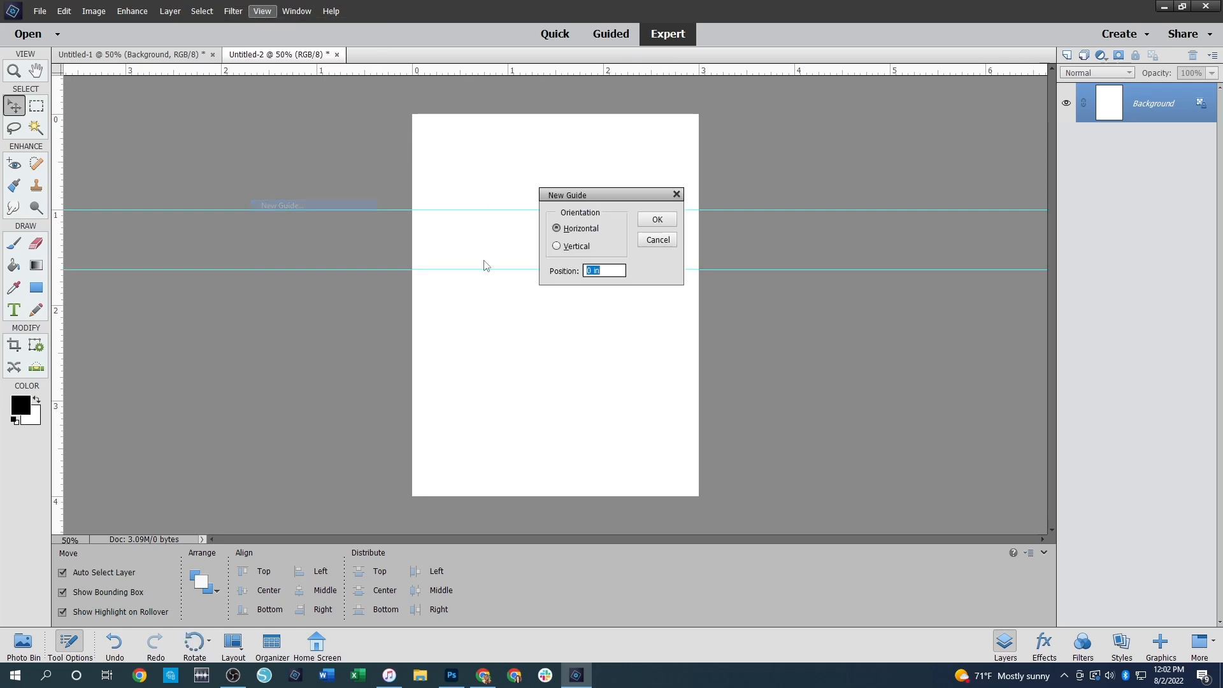
click(587, 270)
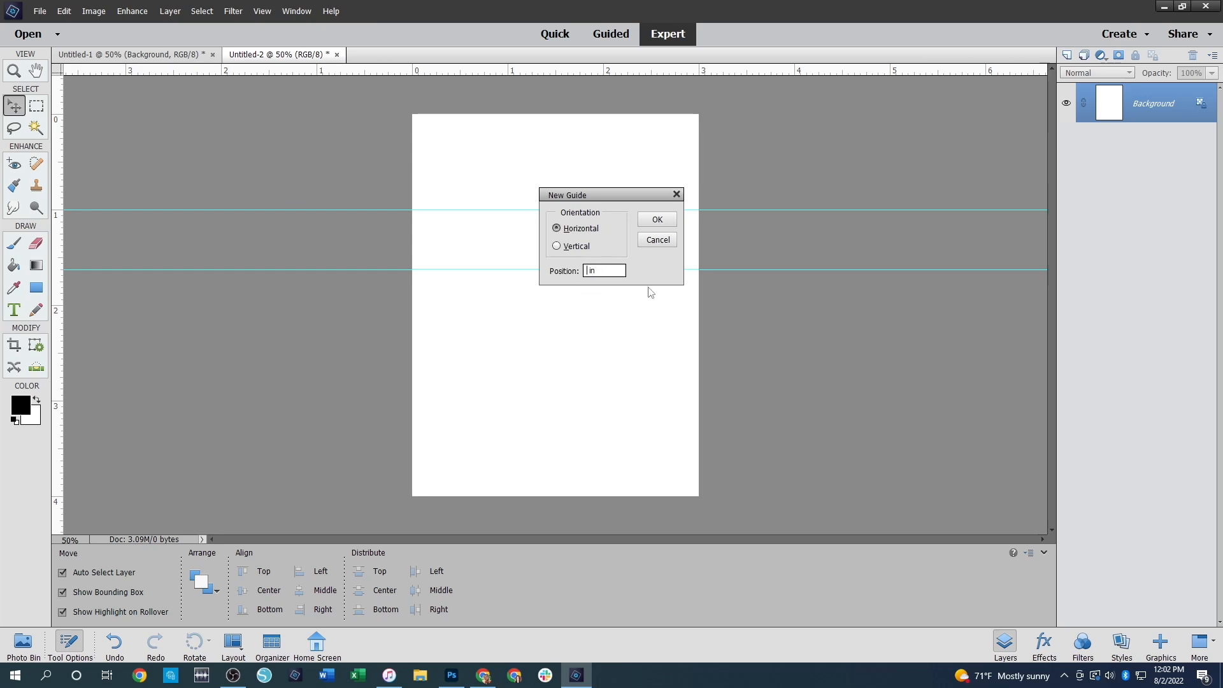
text(2.25)
click(656, 219)
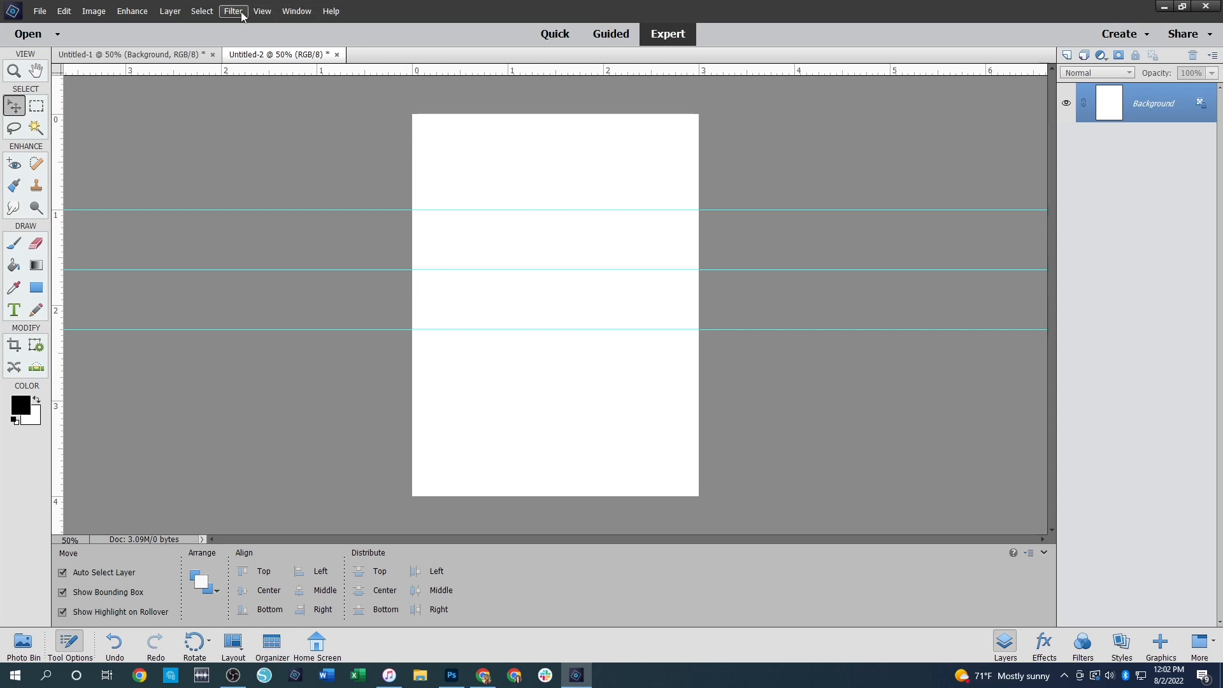
click(262, 11)
click(285, 204)
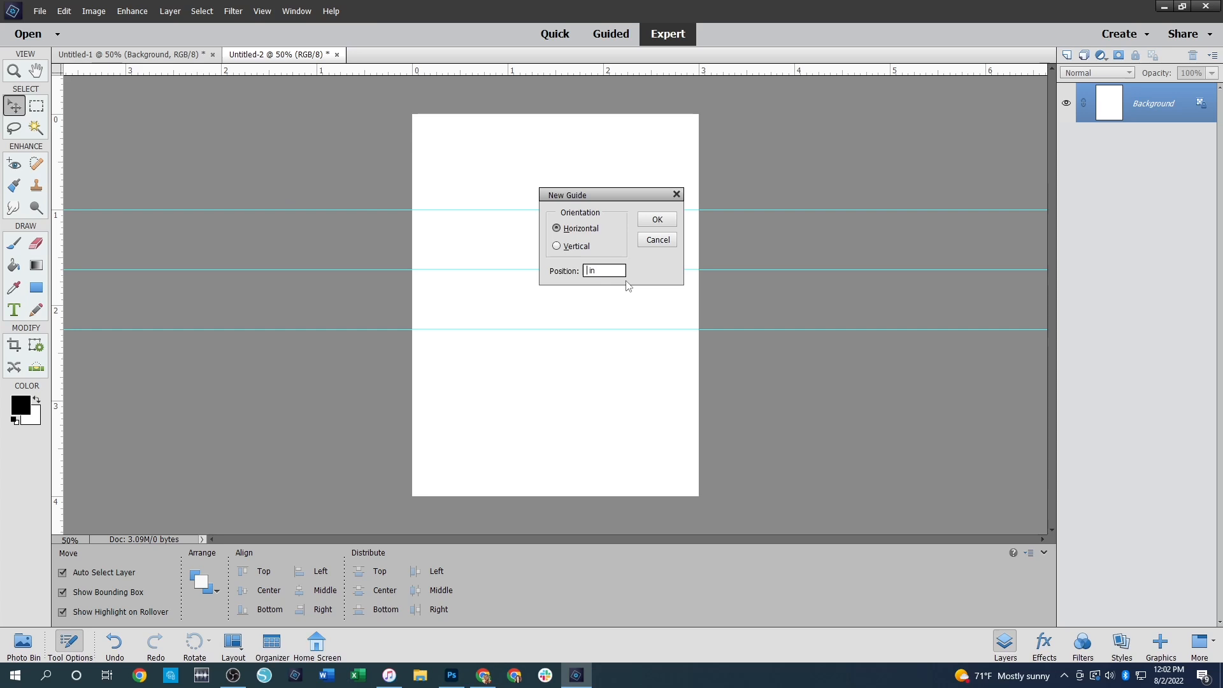
text(2.75)
click(645, 219)
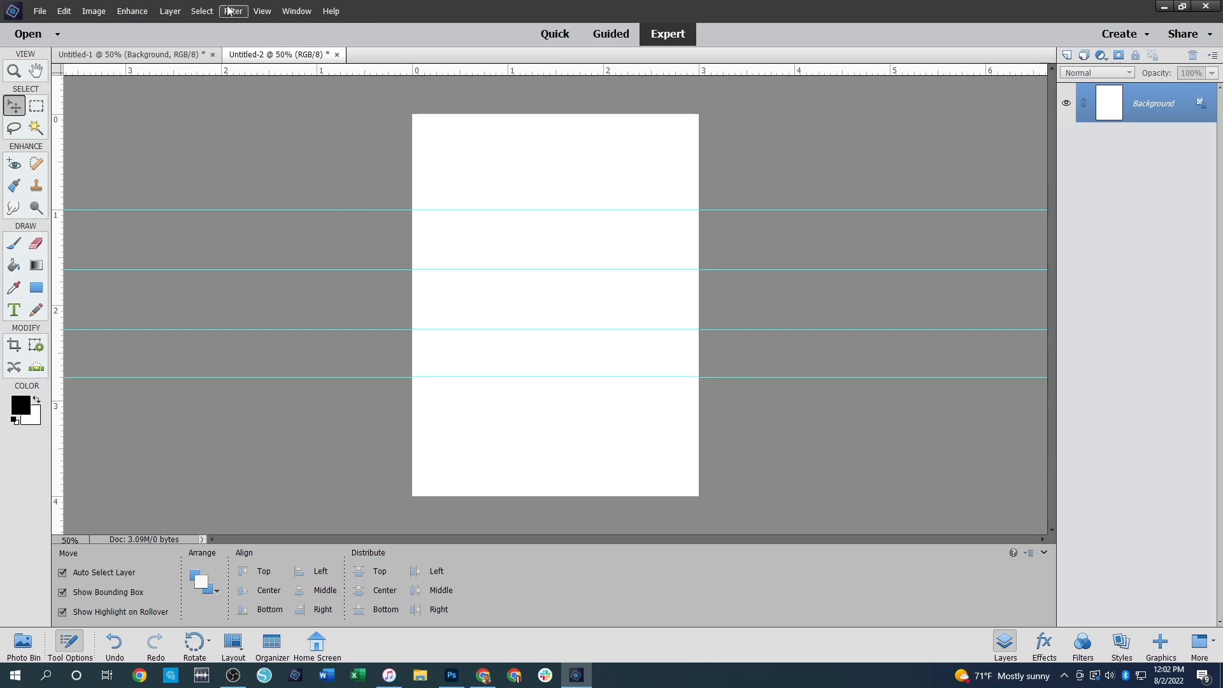
Add a fifth horizontal guide to the second document at 3.25 in
click(262, 11)
click(296, 204)
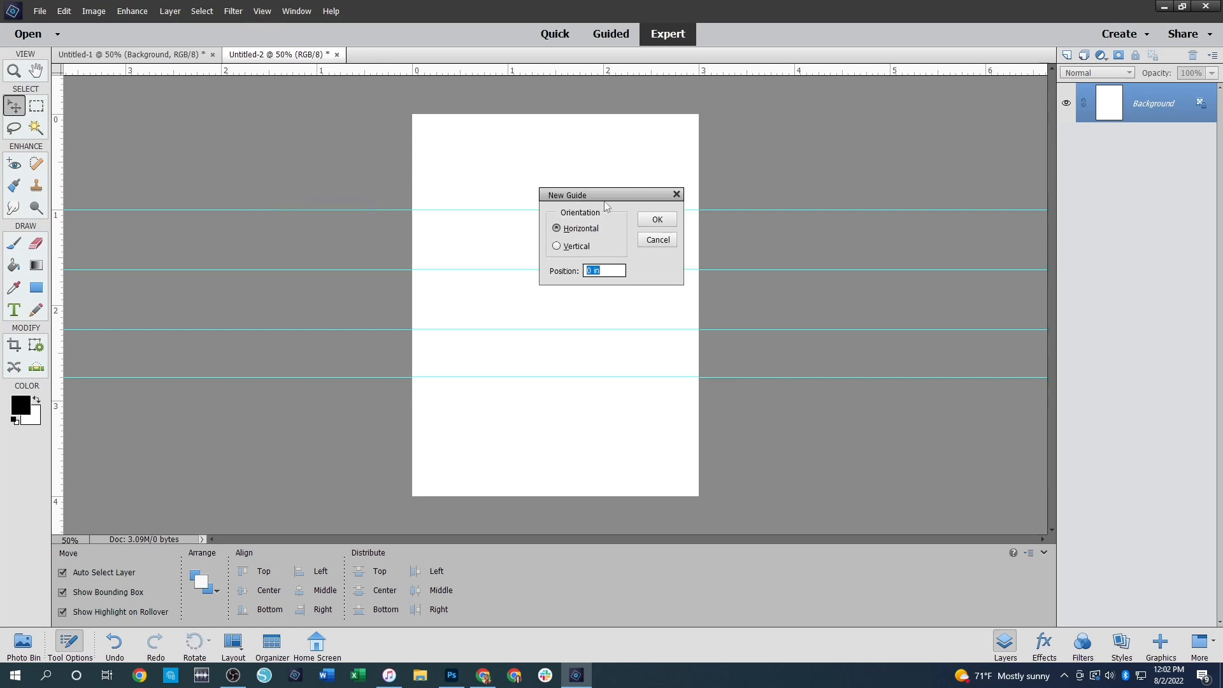
click(593, 270)
click(645, 222)
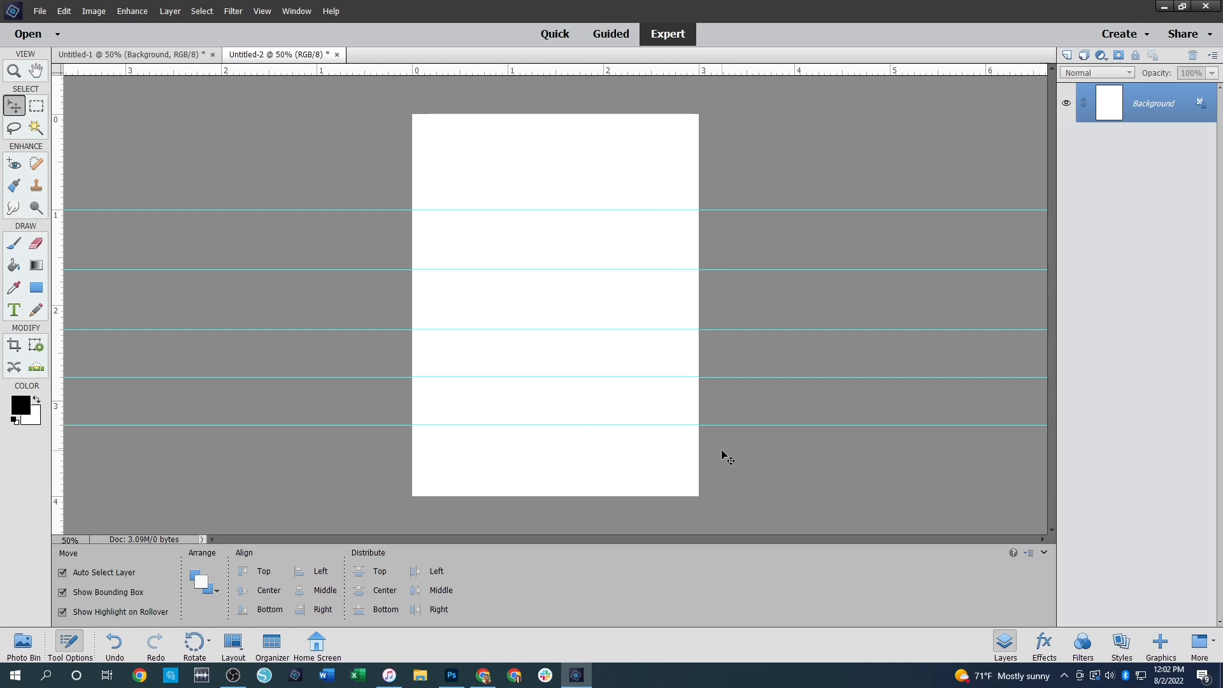
Add a vertical guide to the second document at an exact position of 1.25 in
click(277, 11)
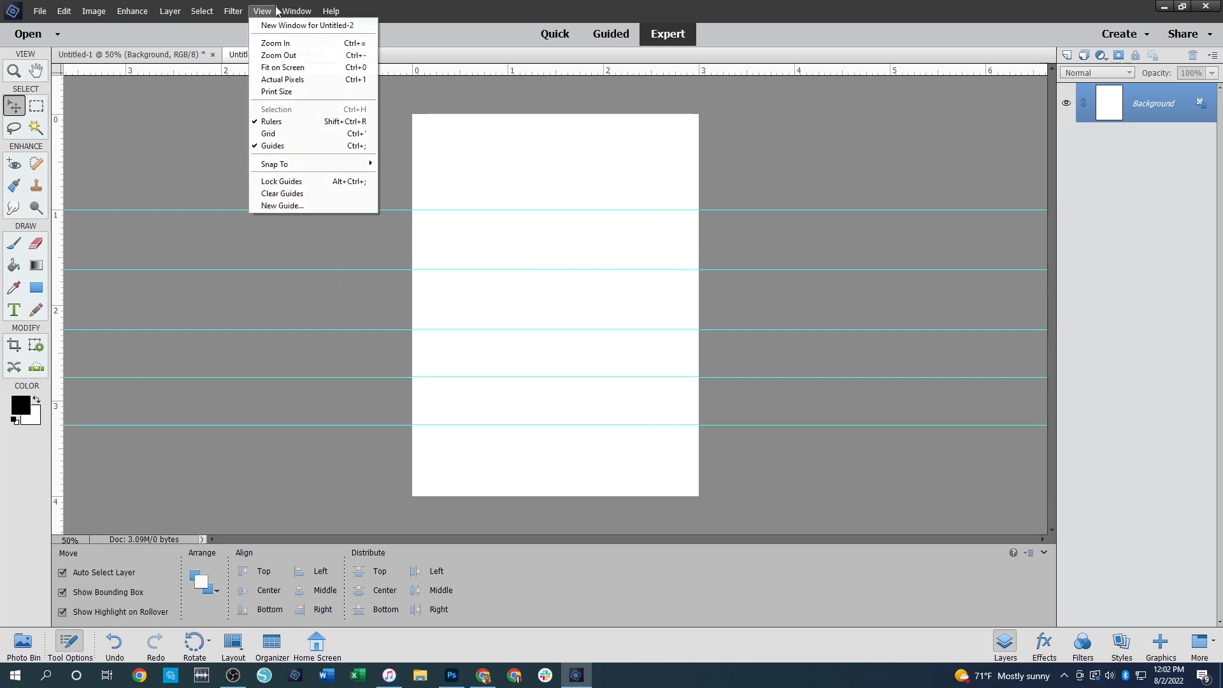
click(282, 206)
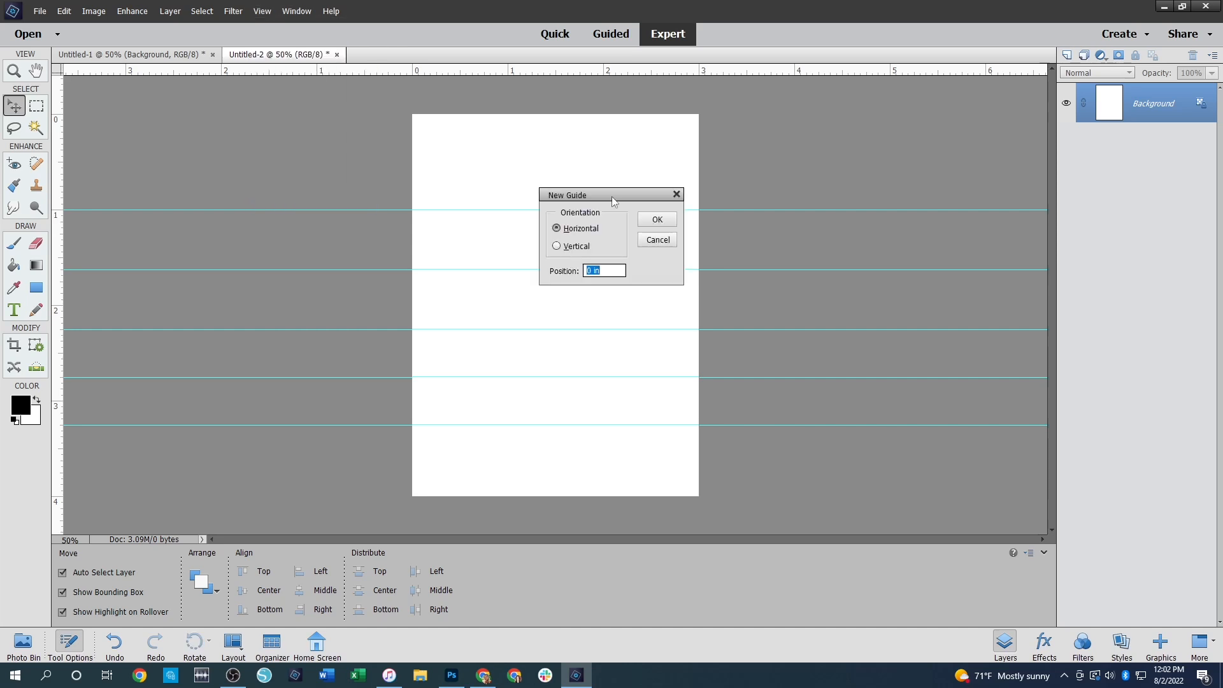
click(553, 247)
key(BackSpace)
text(1.25)
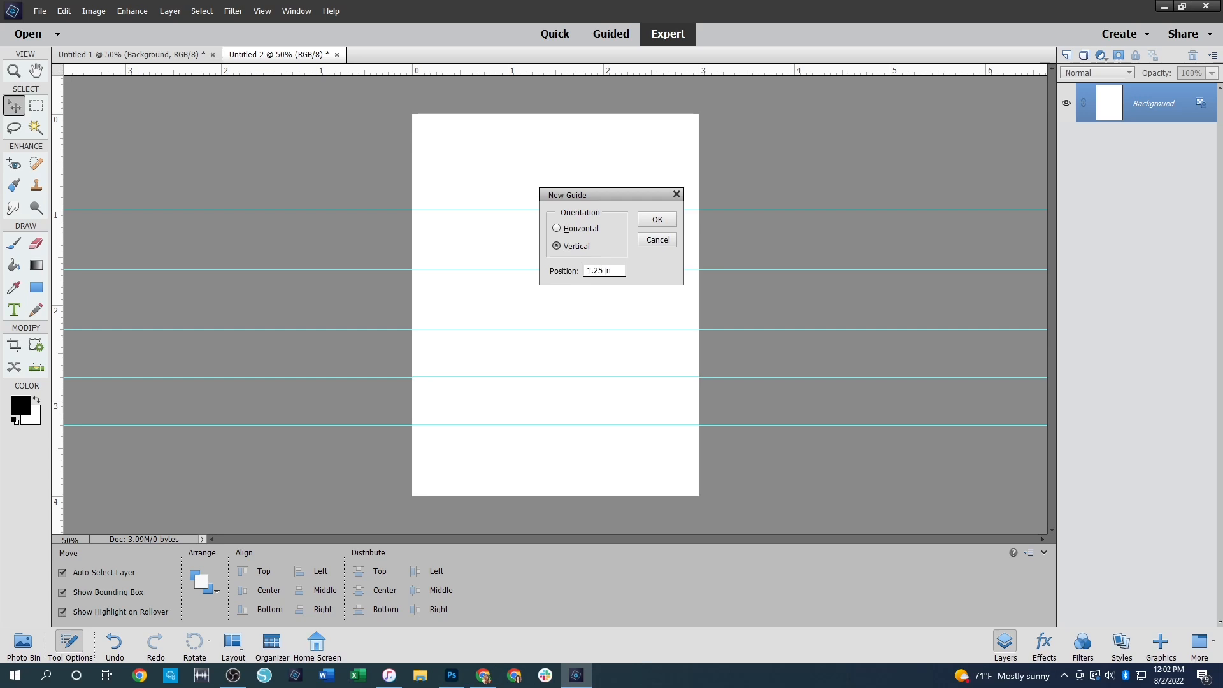
click(658, 220)
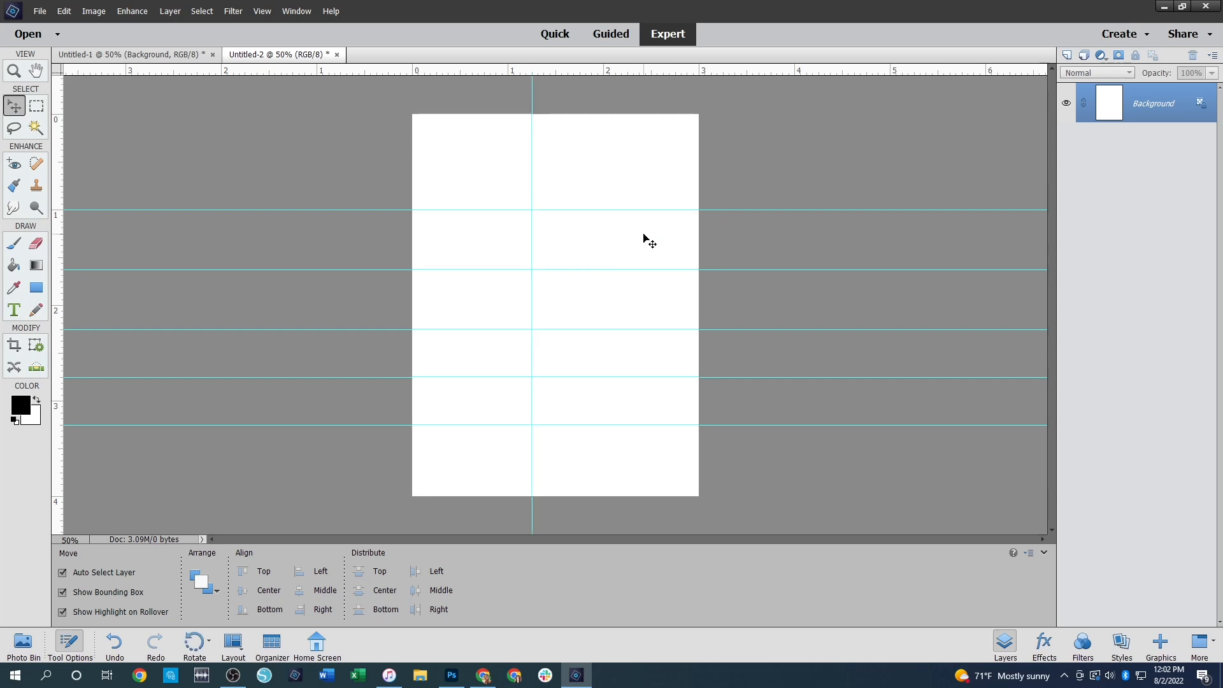
Draw a text box about 1.6 x 0.5 in between the 1 in and 1.625 in guides, paste the "jouranling" placeholder text, commit and deselect it
click(13, 310)
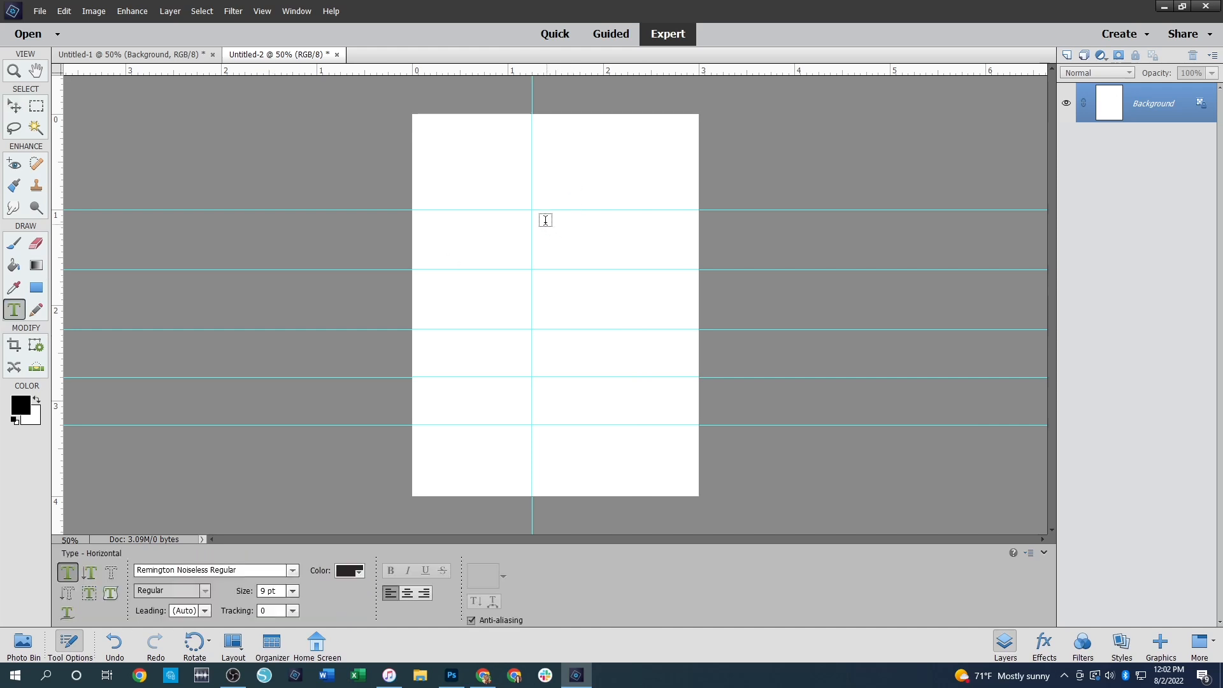
drag(538, 215, 690, 263)
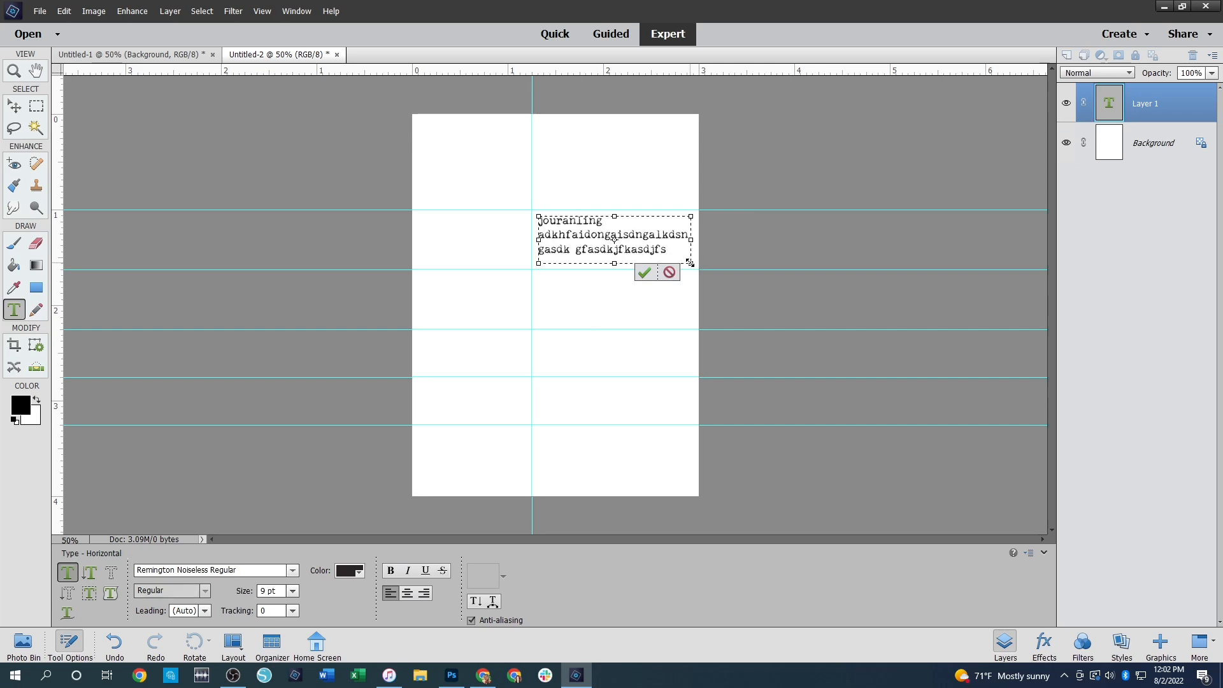
key(ctrl+Return)
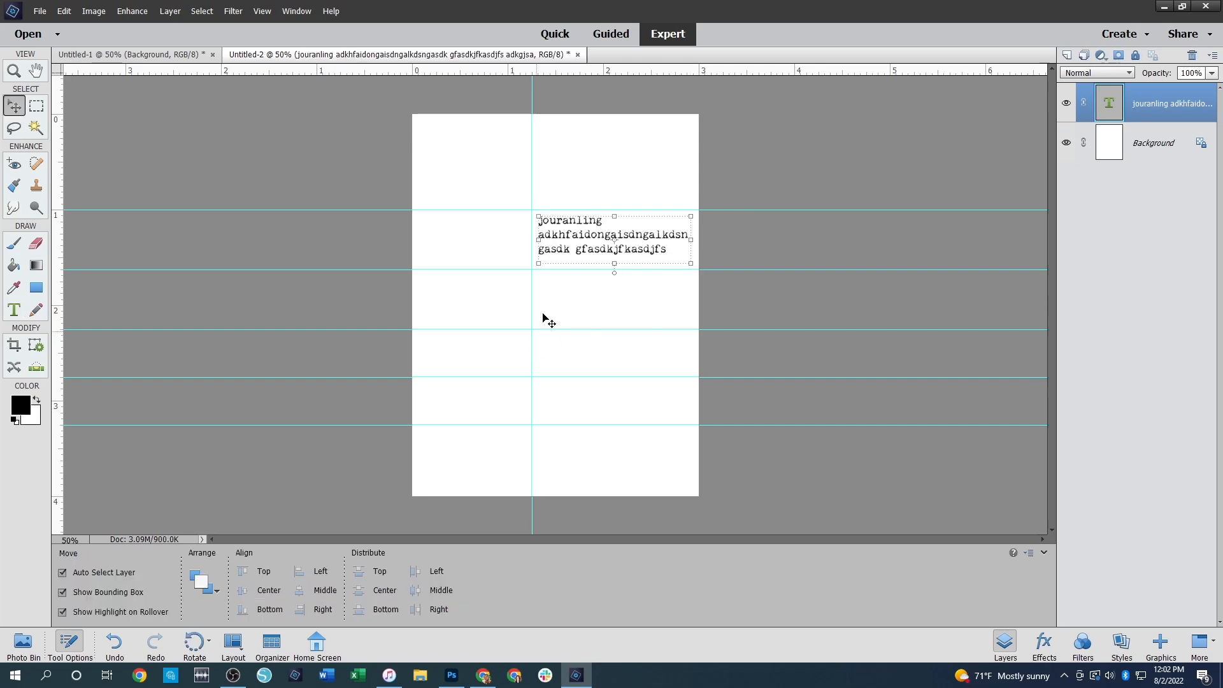
click(547, 288)
Add a matching text box between the 1.625 in and 2.25 in guides, lower its upper edge below the guide, and fill it with the "jouranling" placeholder text
click(13, 310)
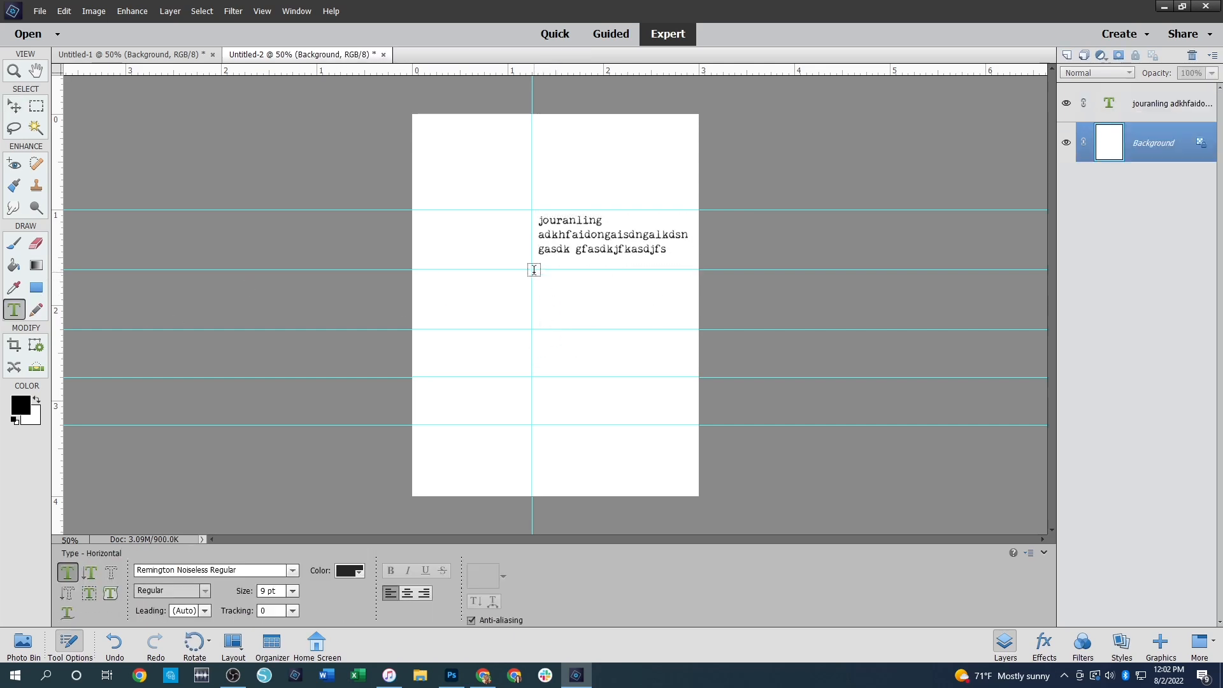
drag(539, 269, 691, 323)
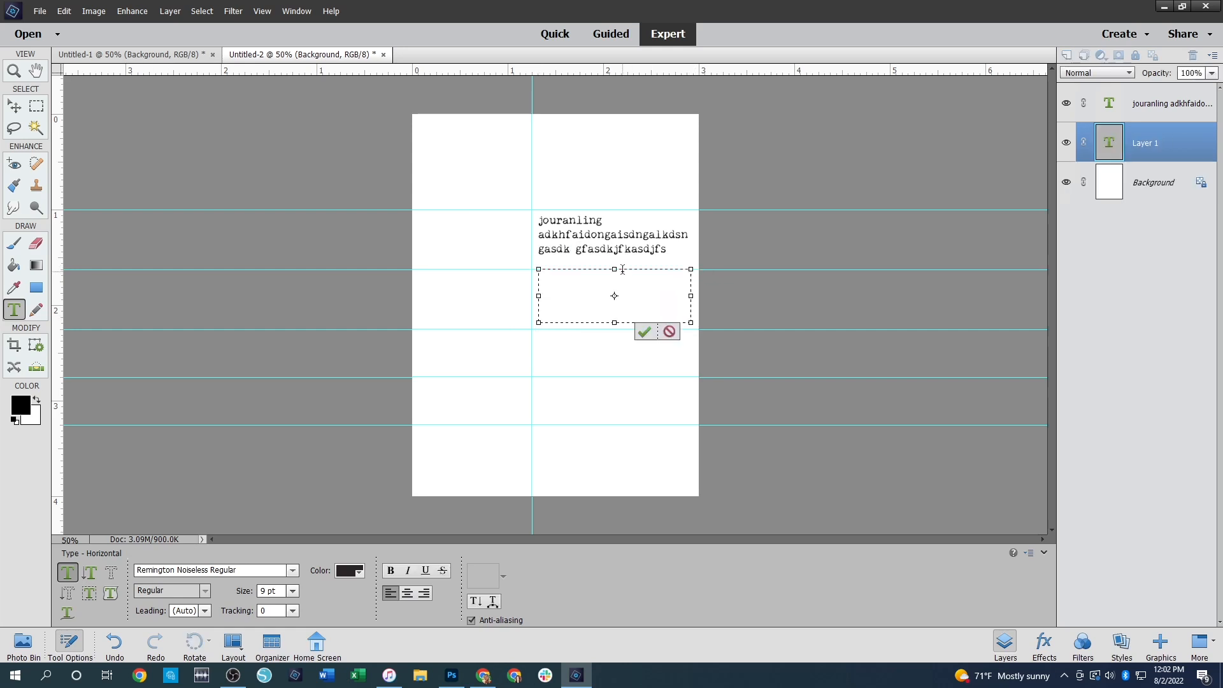
drag(616, 270, 615, 277)
text(jouranling adkhfaidongaisdngalkdsngasdk gfasdkjfkasdjfs adkgjsa)
click(644, 332)
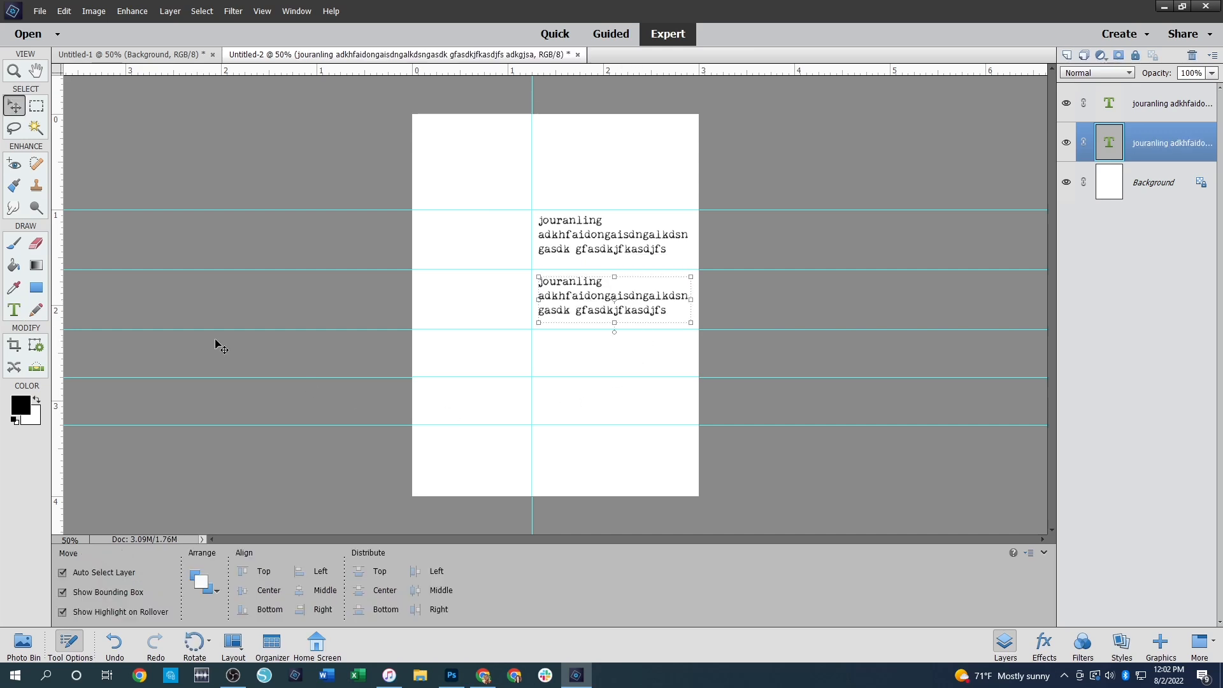
Add a text box about 1.6 x 0.6 in below the 3.25 in guide containing "jouranling adkhfaidongaisdngalkdsngasdk gfasdkjfkasdjfs adkgjsadkf", and commit it
click(14, 311)
drag(539, 431, 691, 488)
text(jouranling adkhfaidongaisdngalkdsngasdk gfasdkjfkasdjfs adkgjsadkf)
click(644, 487)
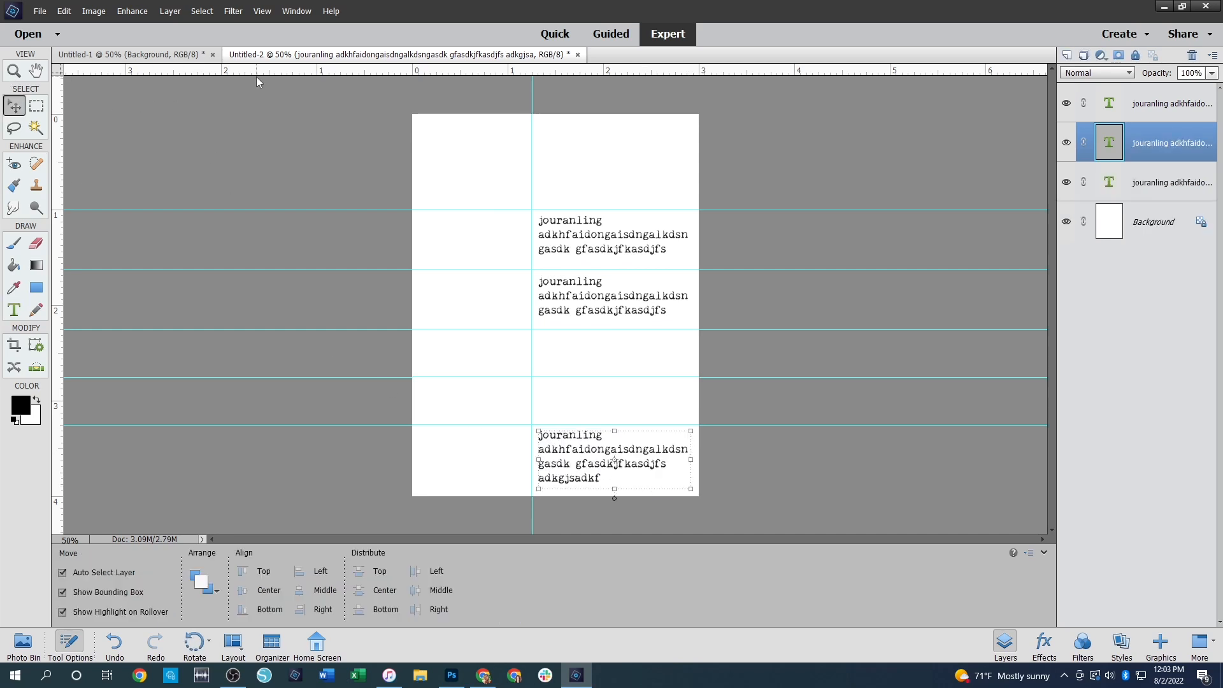
Add a second vertical guide at an exact position of 1.325 in to mark the text boxes' margin
click(262, 11)
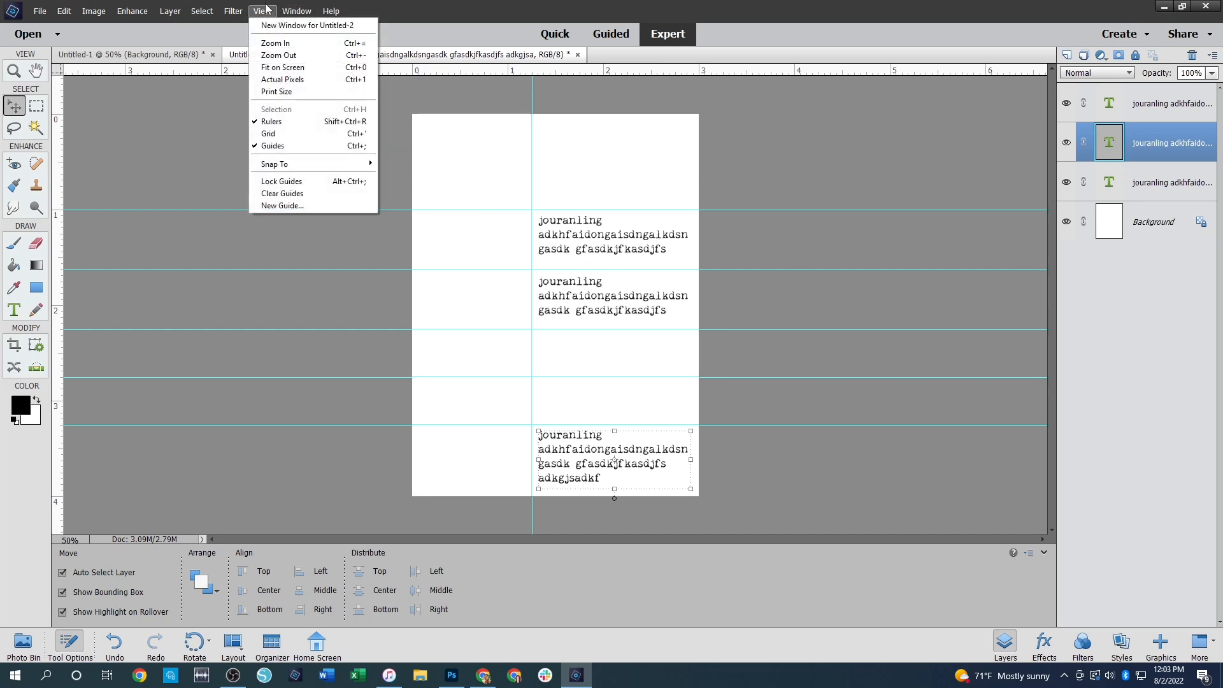
click(302, 206)
click(594, 271)
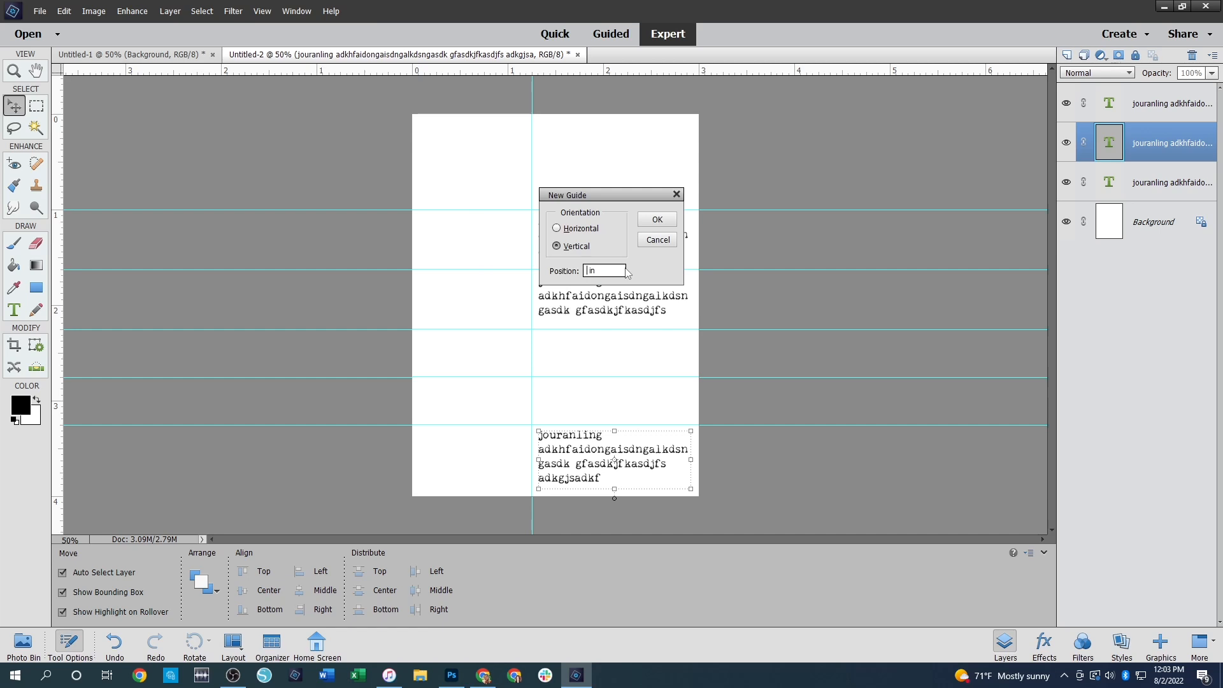
text(1.325)
click(661, 222)
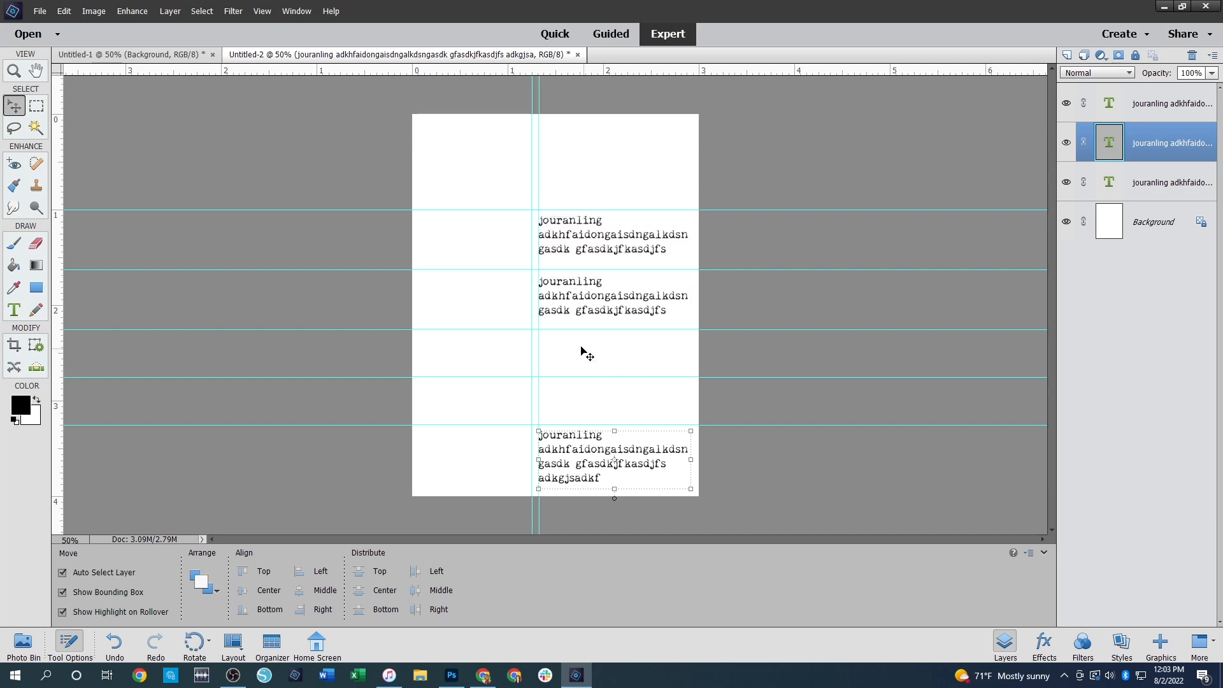
Draw a text box about 1.5 x 0.35 in between the 2.25 in and 2.75 in guides, paste the "jouranling" placeholder text and commit it
click(15, 312)
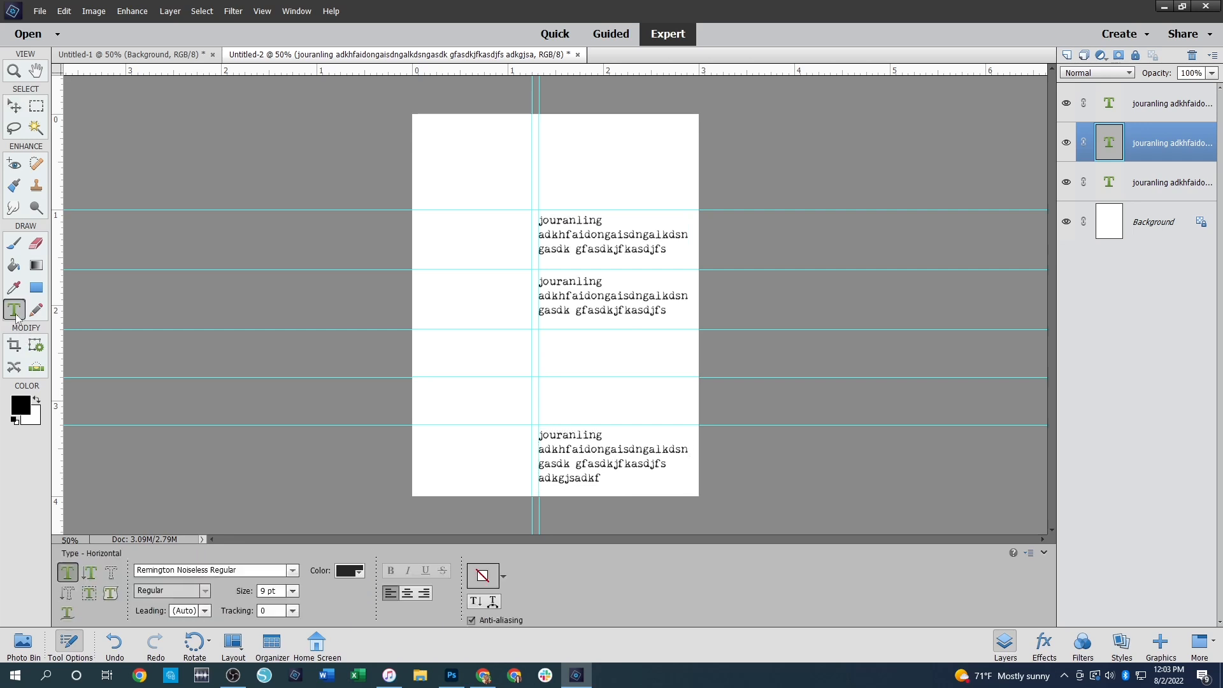
drag(549, 336, 690, 366)
drag(691, 365, 690, 366)
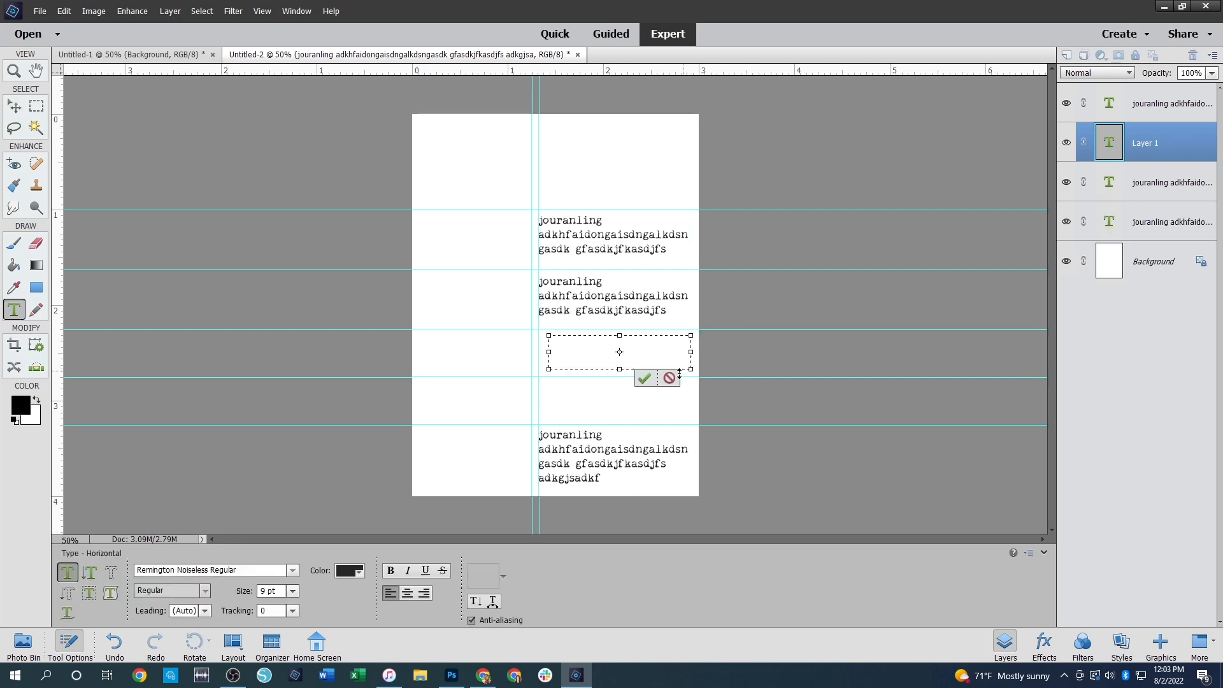
key(ctrl+v)
click(643, 378)
key(v)
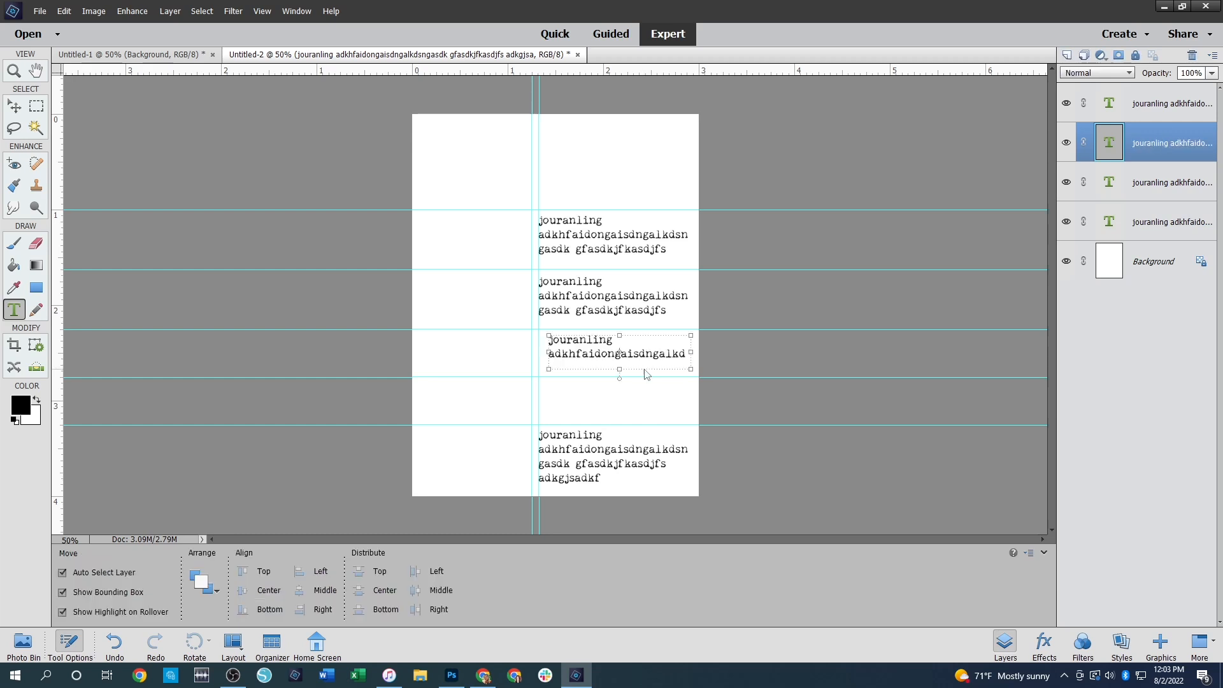
Extend the new text box's frame down to the 2.75 in guide without scaling its text, commit it and nudge the box up slightly
drag(619, 369, 619, 377)
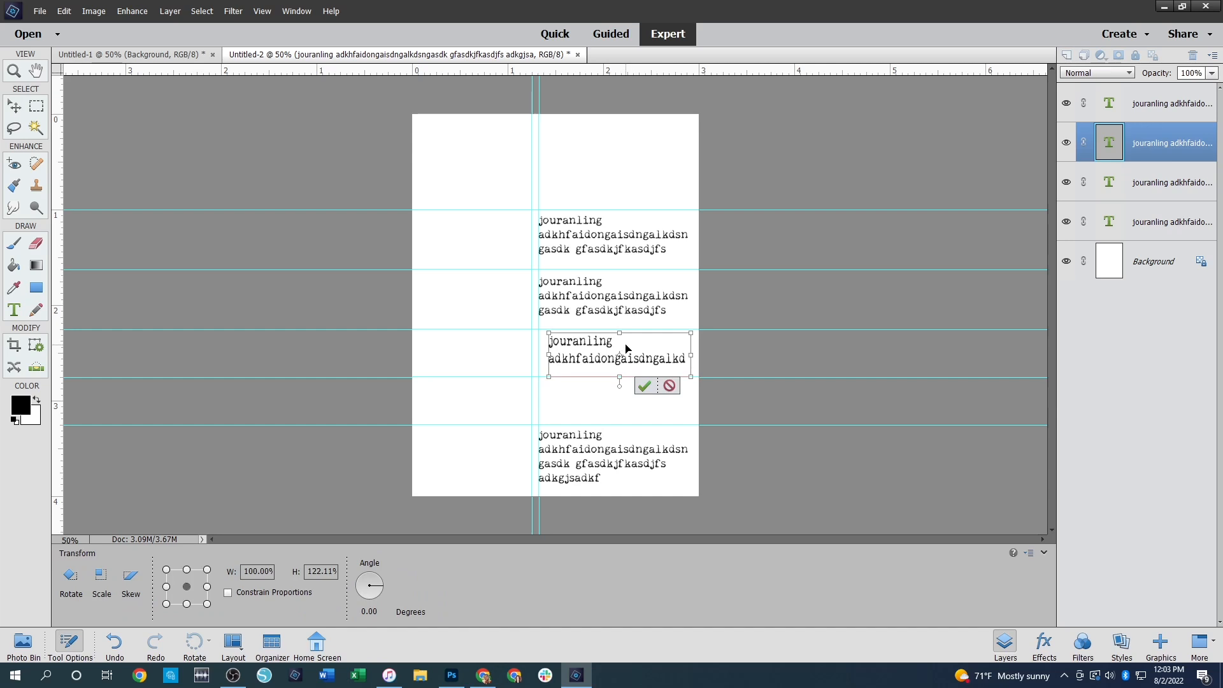
click(669, 386)
double_click(645, 349)
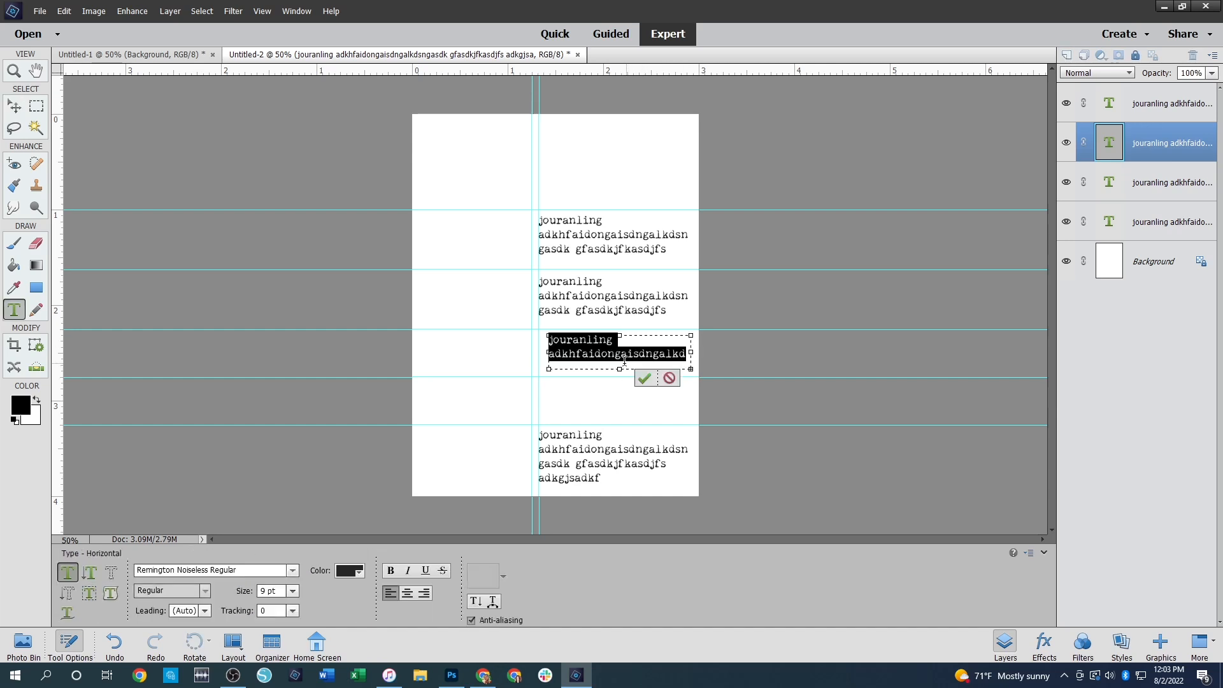
drag(619, 370, 619, 376)
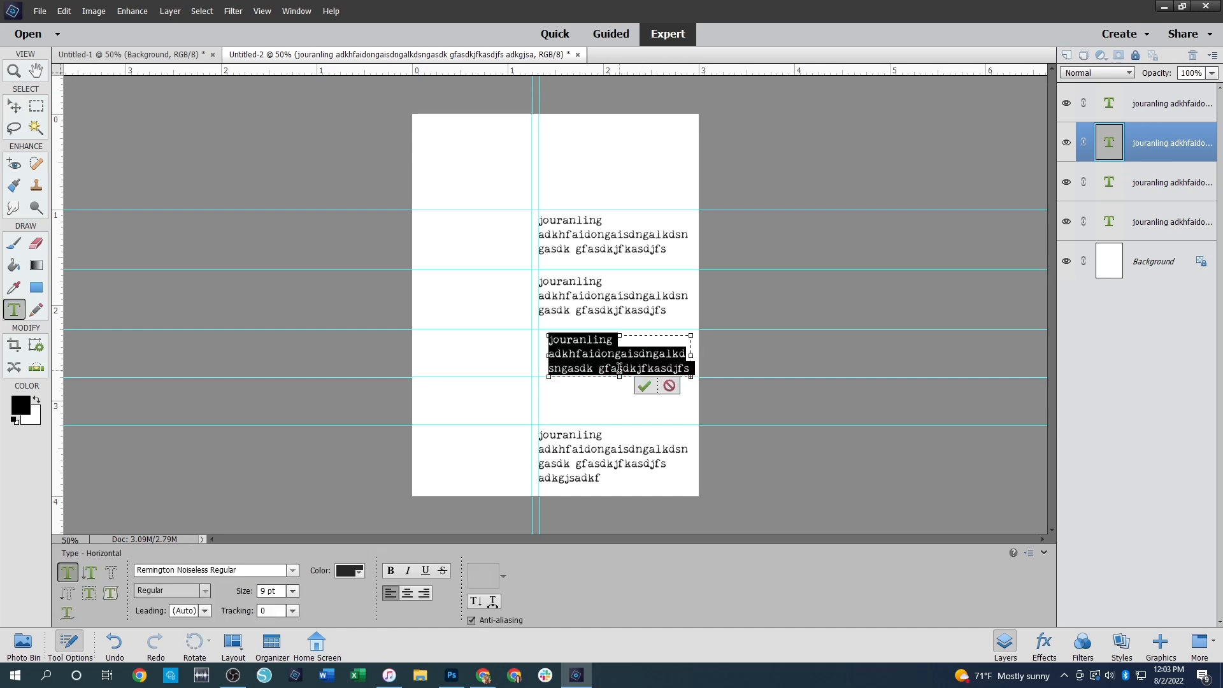
key(ctrl+Return)
key(Up)
key(Up)
key(Up)
key(Up)
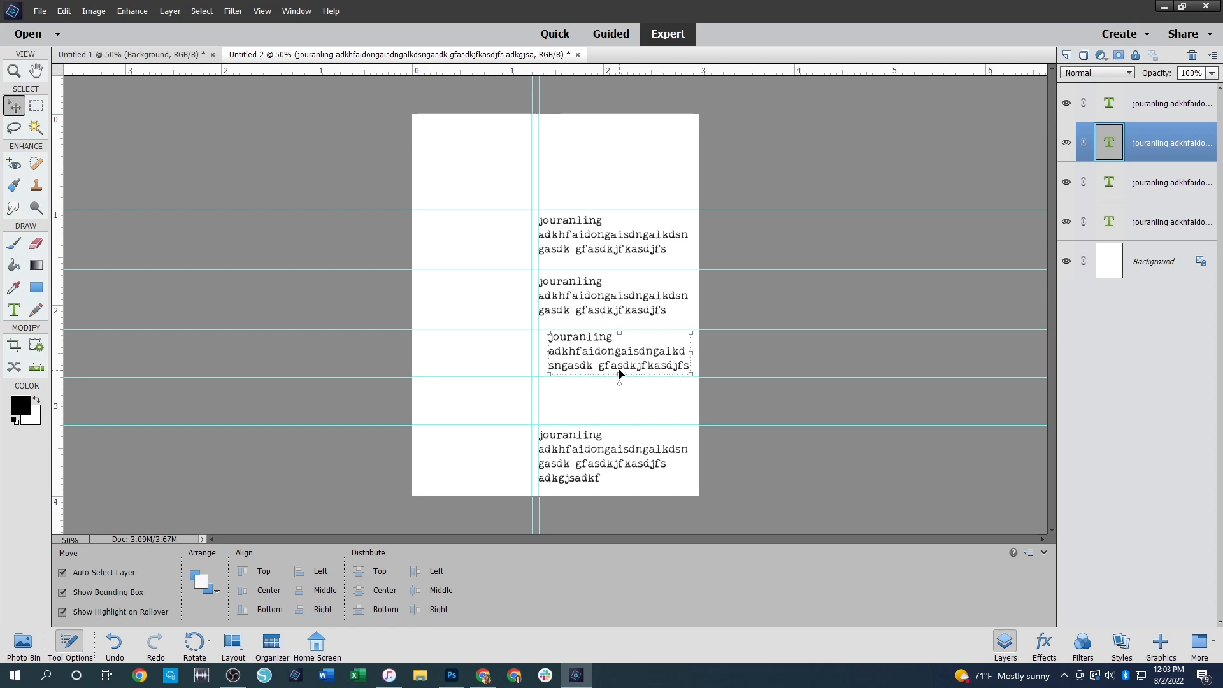
Add a vertical guide at an exact position of 0.875 in
click(234, 11)
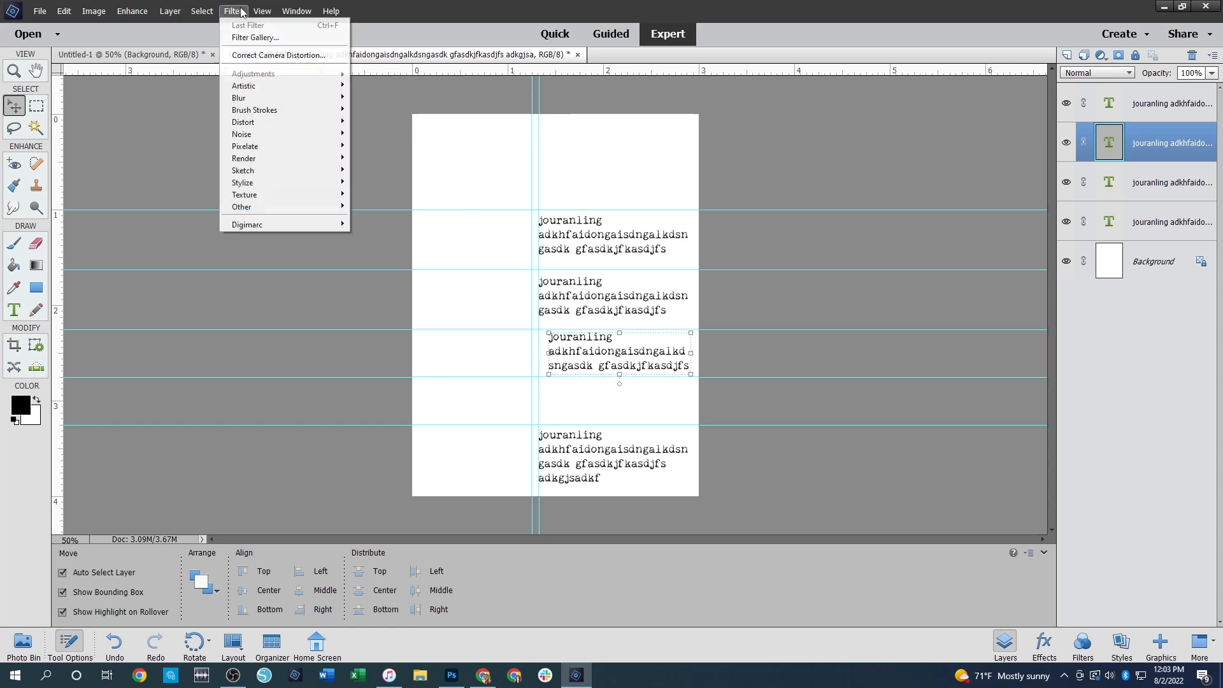
mouse_move(261, 11)
click(357, 210)
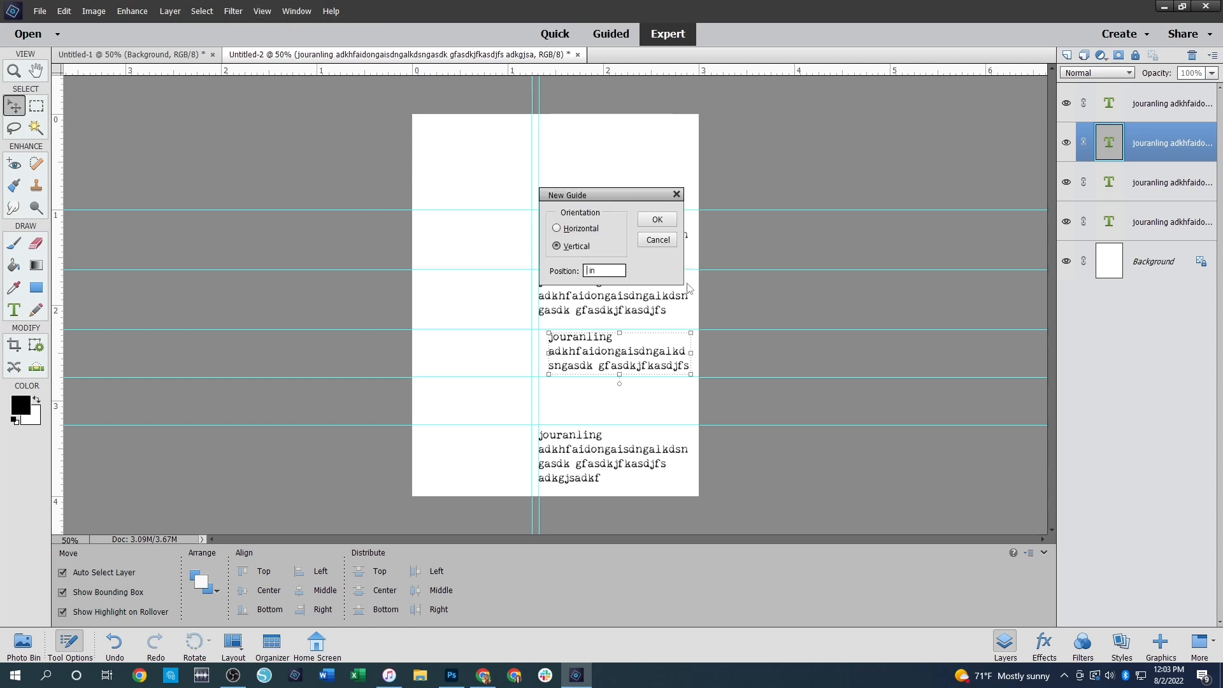
text(.875)
click(657, 219)
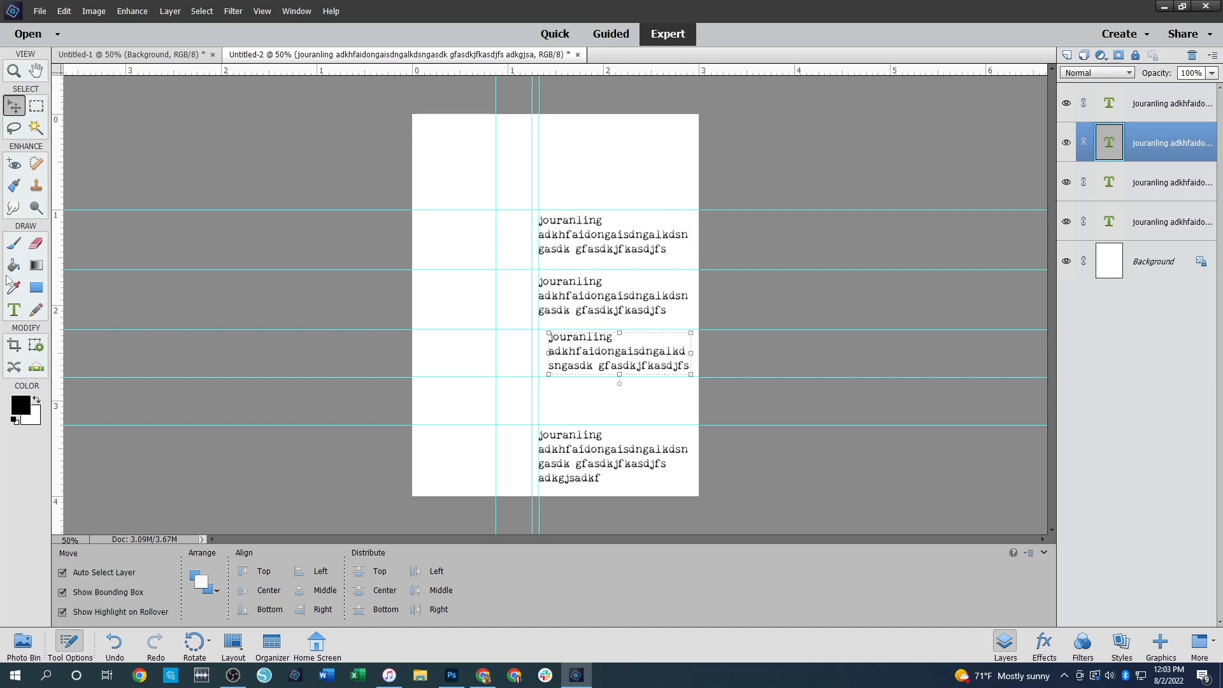
Draw a text box about 1.9 x 0.4 in between the 2.75 in and 3.25 in guides and paste the "jouranling" placeholder text
click(13, 310)
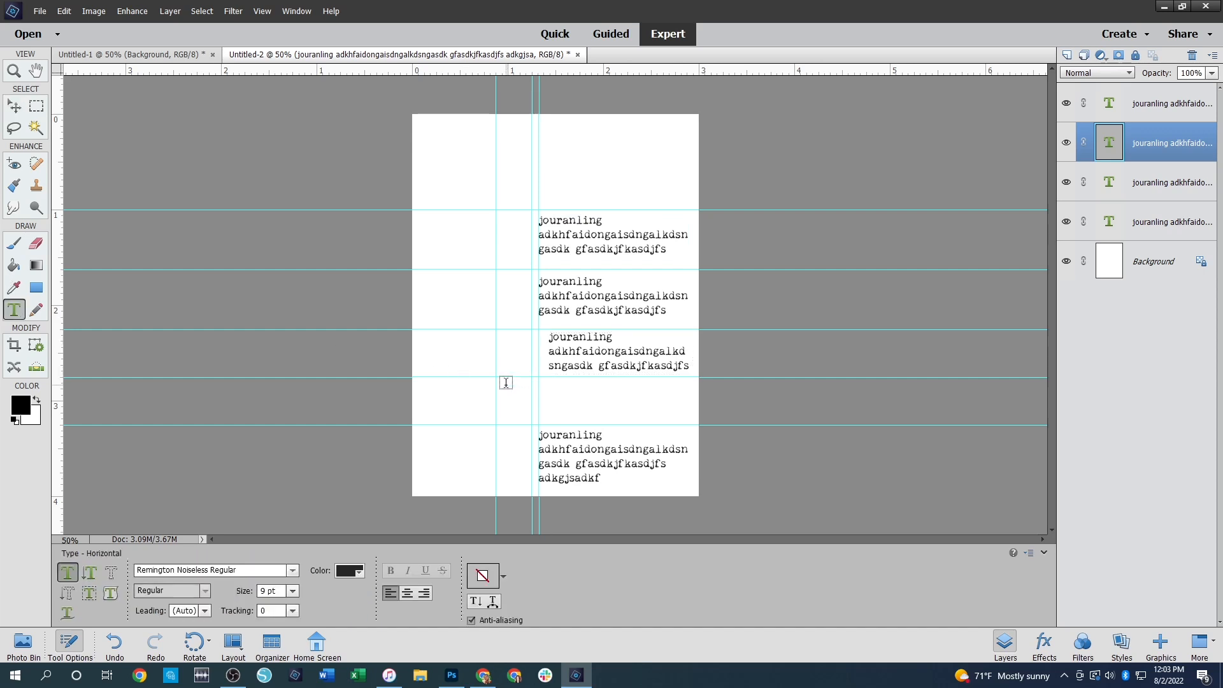
drag(506, 382, 692, 418)
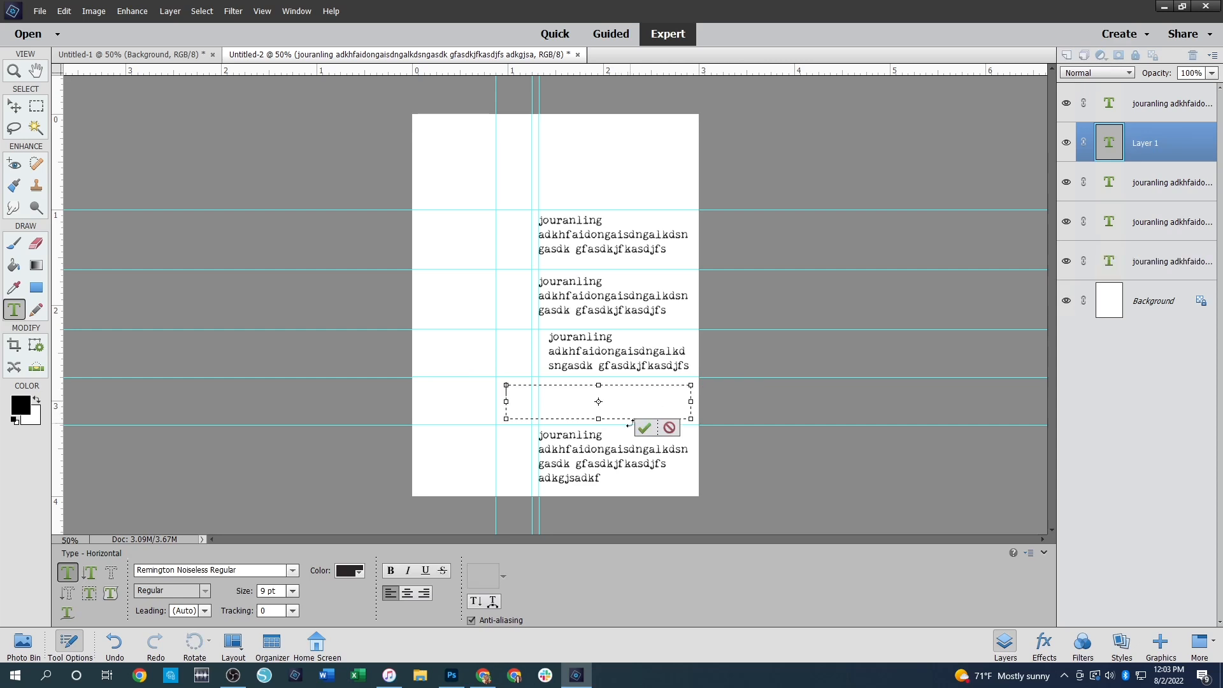
text(jouranling adkhfaidongaisdngalkdsngasdk)
Extend the text box's frame down to the 3.25 in guide, commit the text, nudge the box up slightly and deselect it
drag(598, 419, 599, 427)
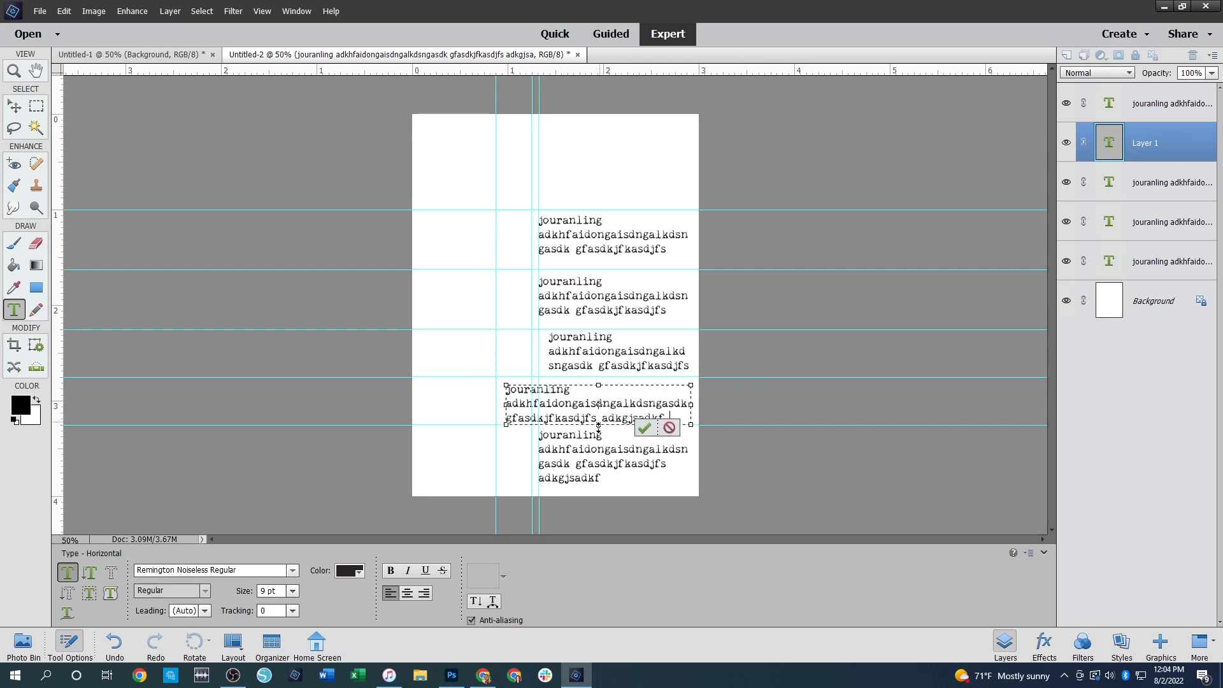
key(ctrl+Return)
key(Up)
key(Up)
key(Up)
key(Up)
key(Up)
key(Up)
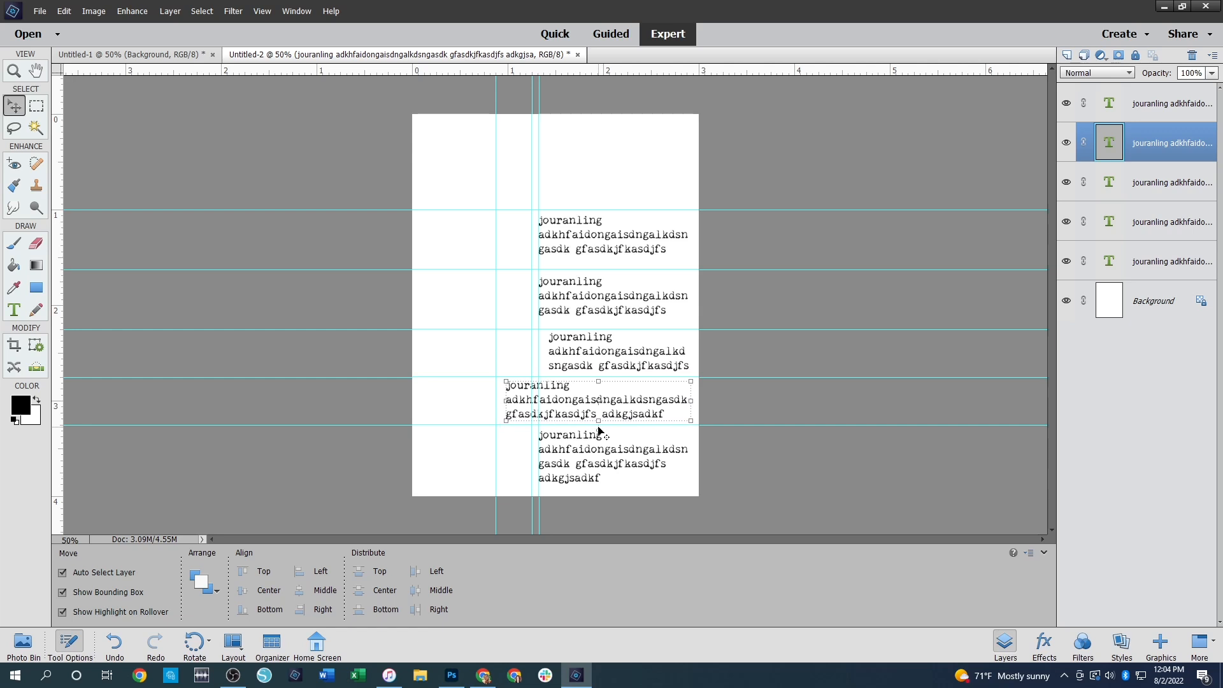
click(866, 511)
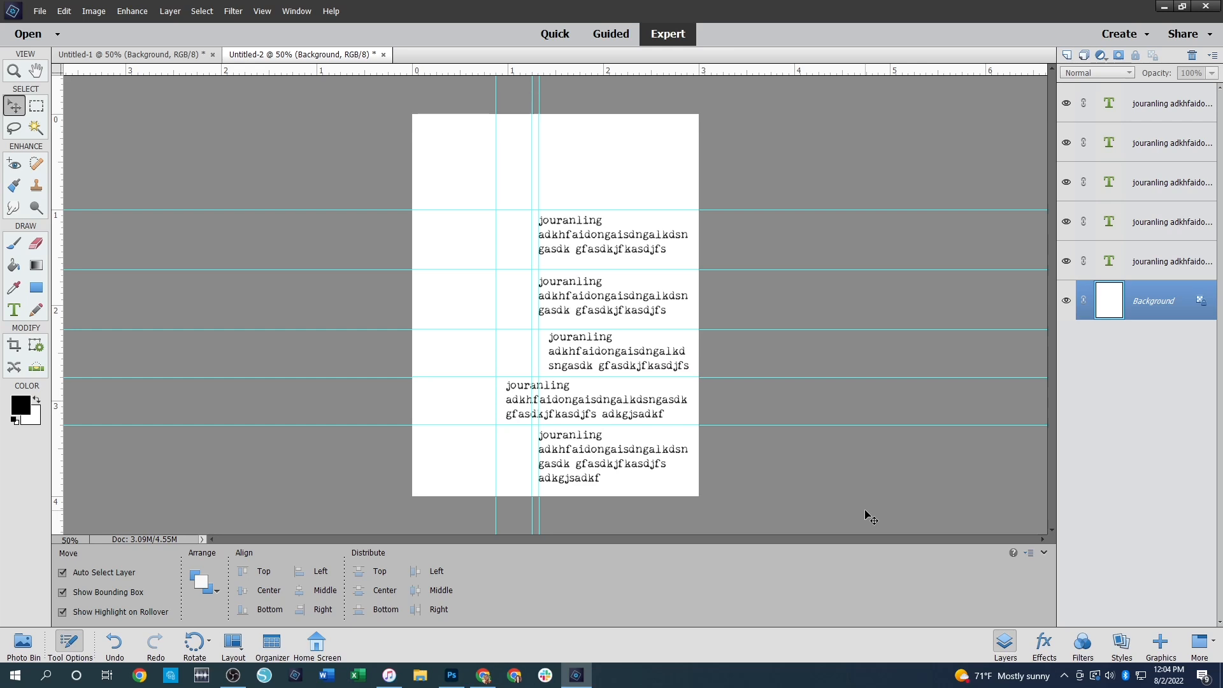
Create a new blank document 6 in wide and 4 in high at 300 pixels/inch with a white background
click(58, 36)
click(67, 208)
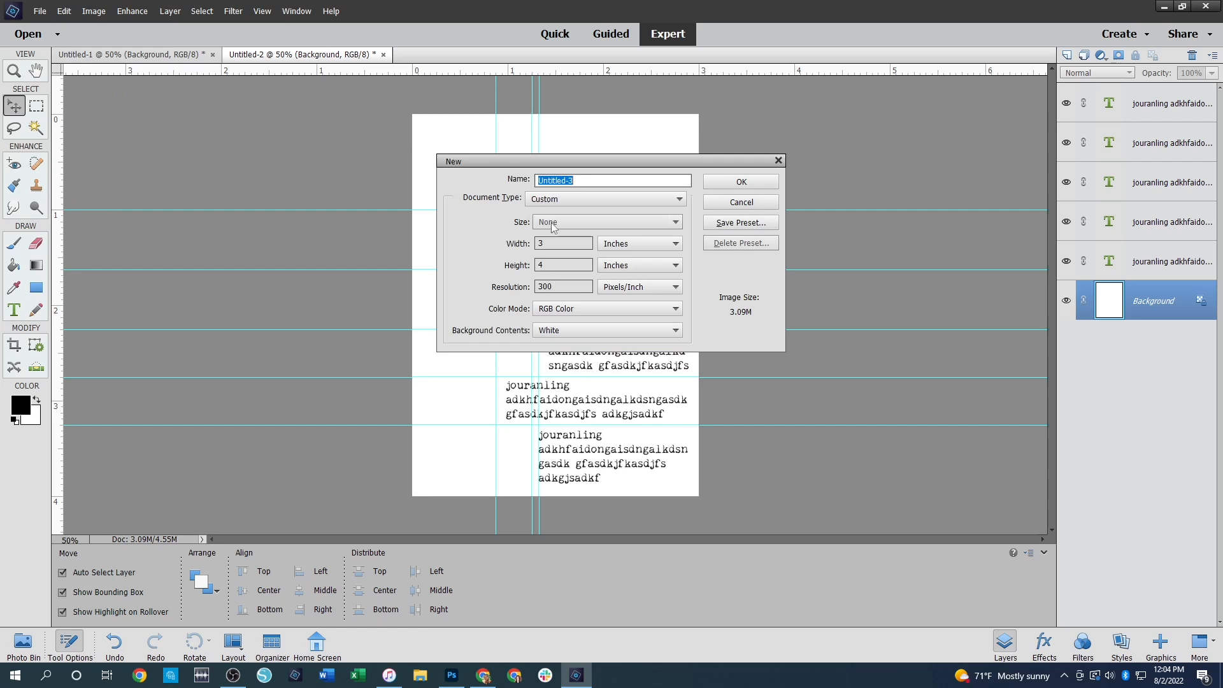
click(559, 244)
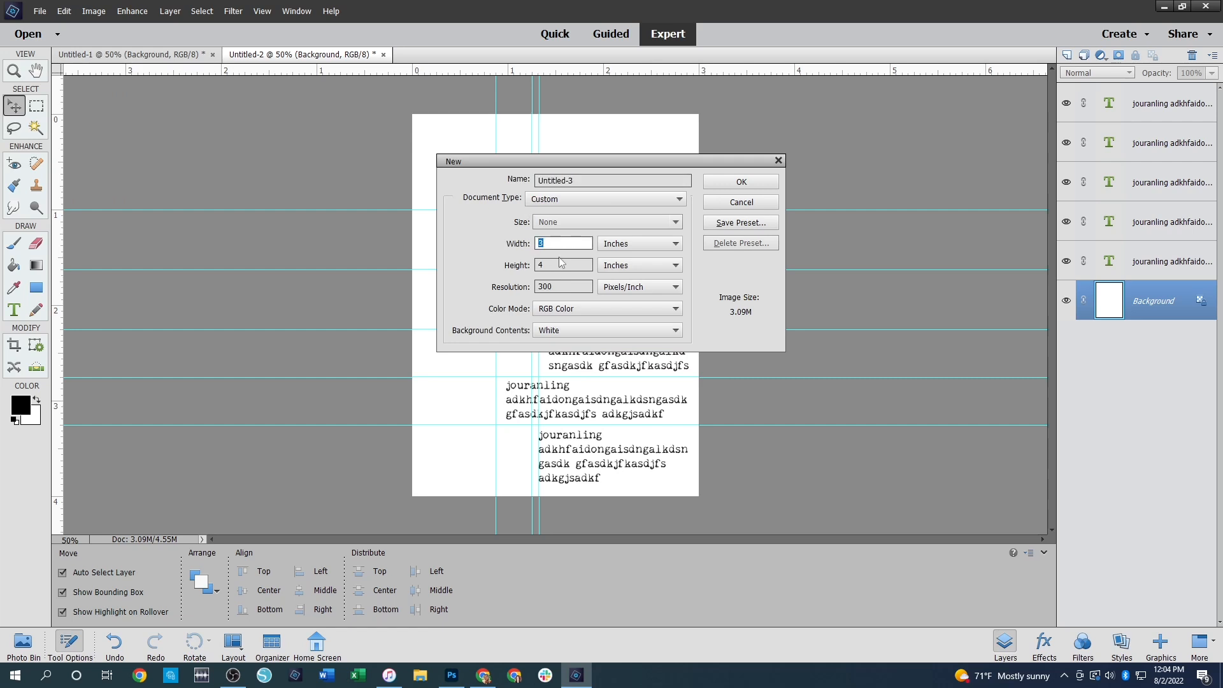
text(6)
click(746, 179)
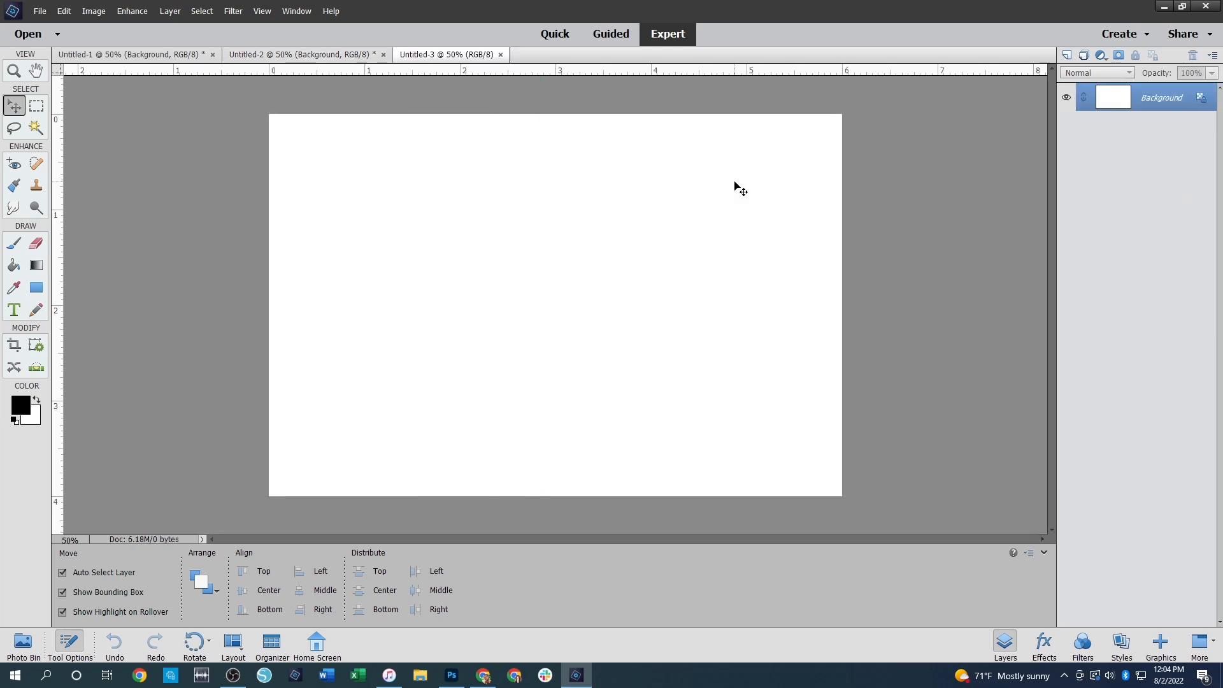
Add a horizontal guide at 0.875 in to the 6 x 4 in document
click(262, 10)
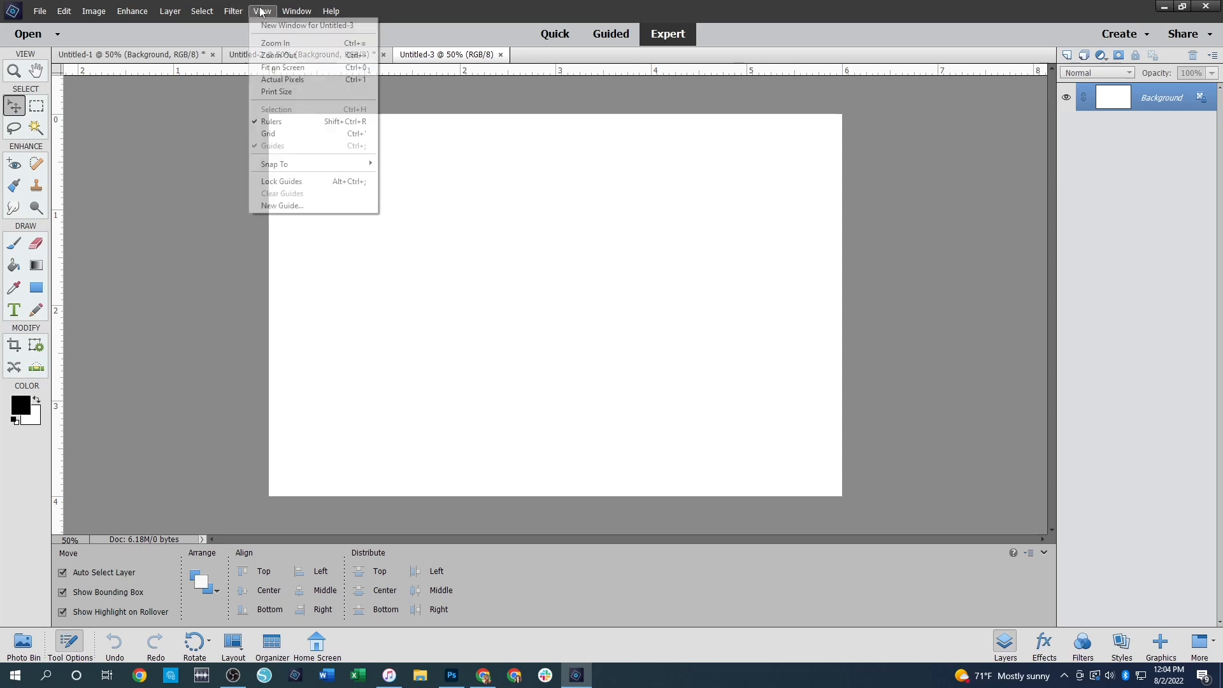
click(280, 205)
click(577, 228)
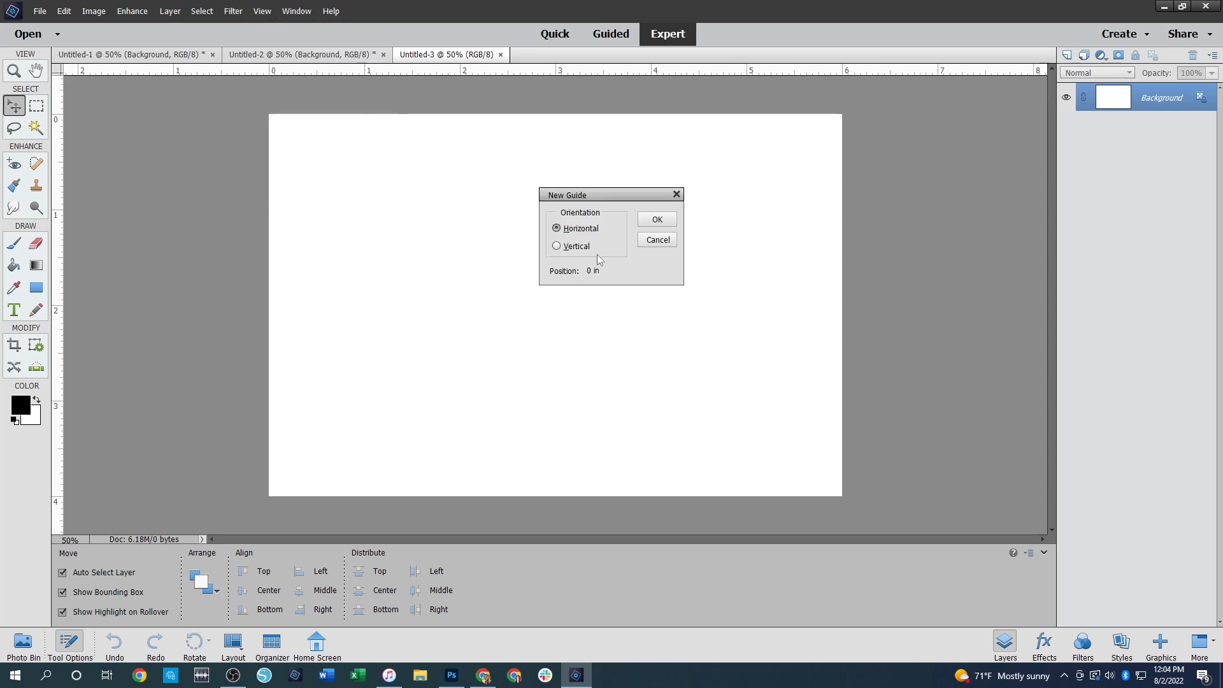
click(589, 270)
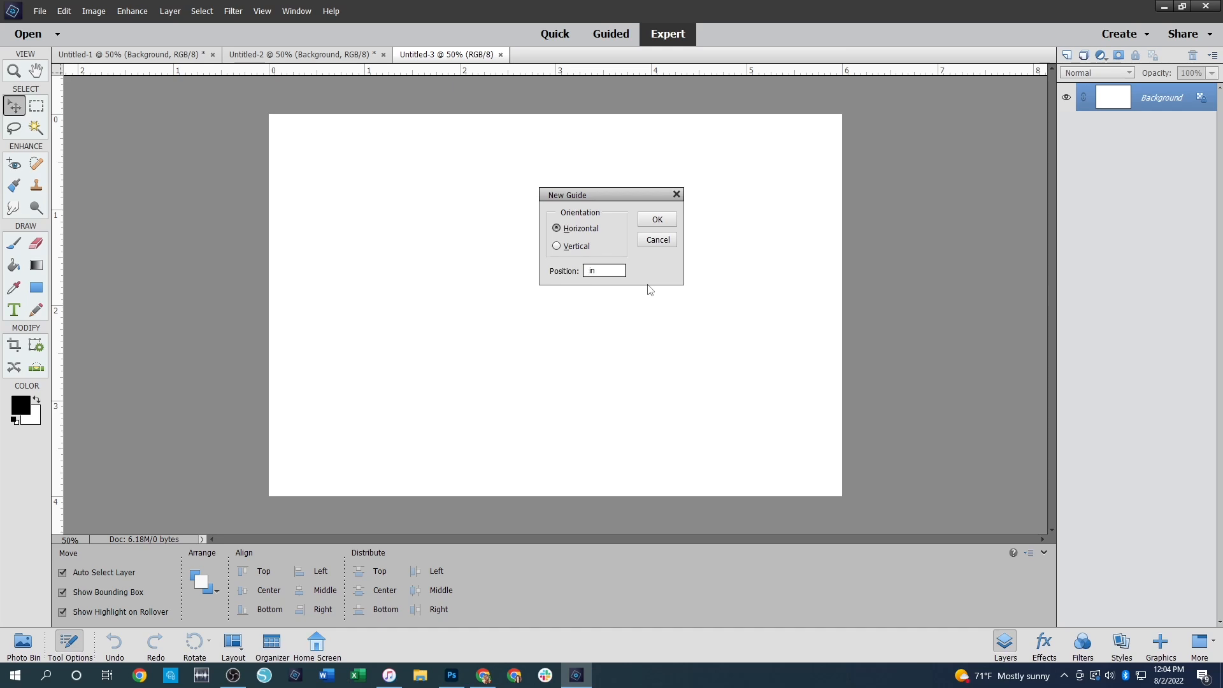
text(.875)
click(663, 222)
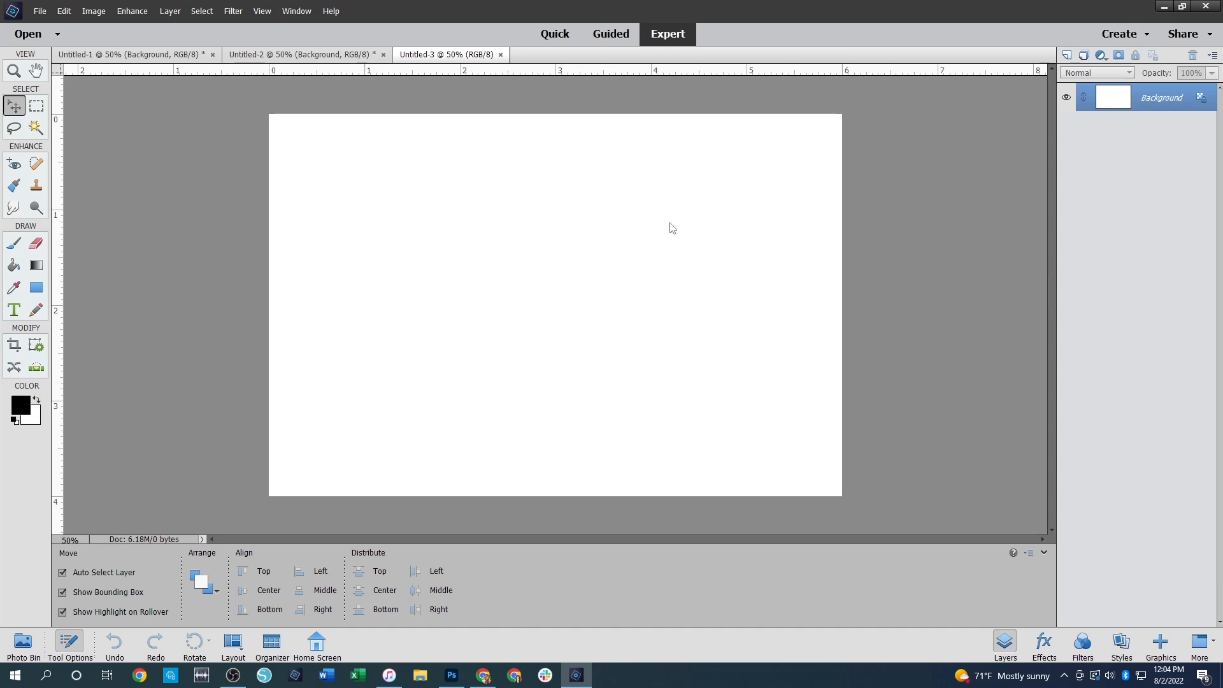
Add a horizontal guide at an exact position of 1.875 in
click(276, 10)
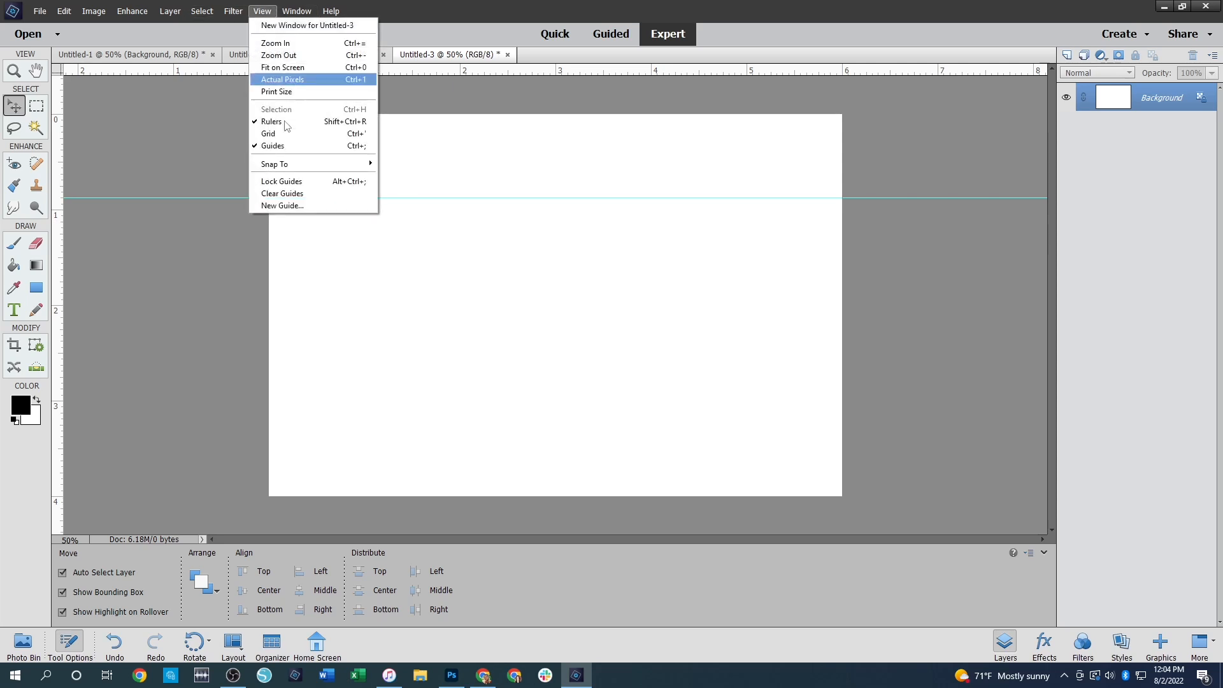
click(280, 205)
click(589, 270)
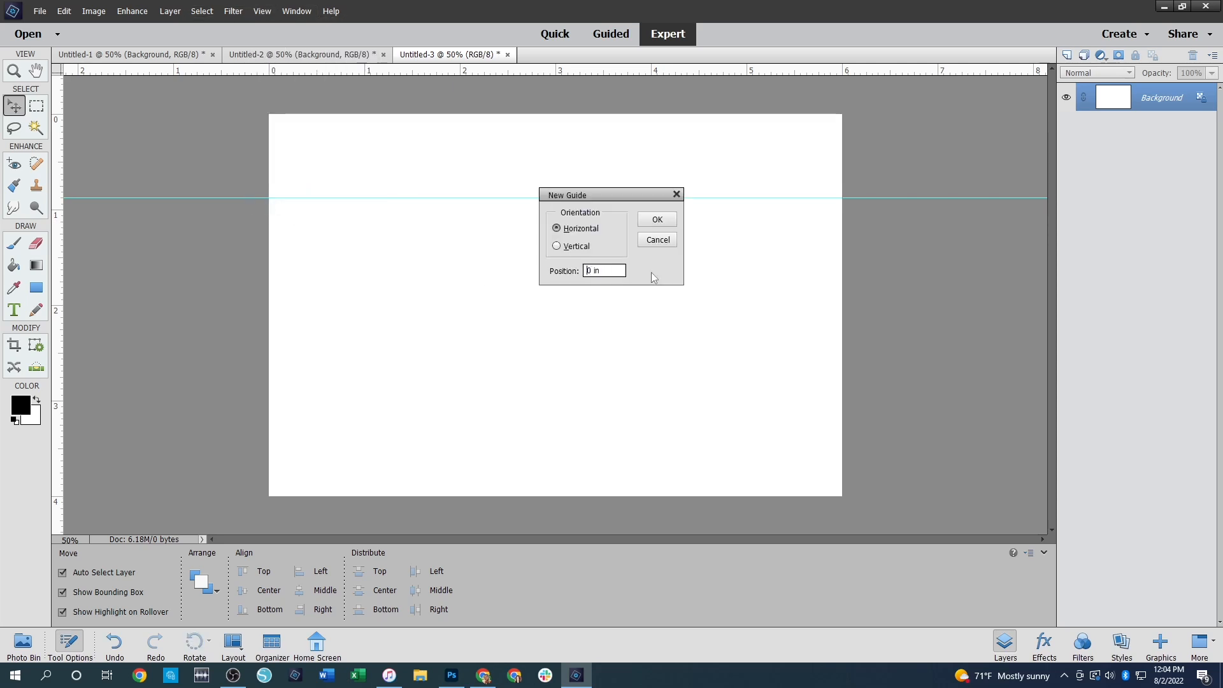
key(Delete)
text(1.875)
click(658, 220)
Add a horizontal guide at an exact position of 2.625 in
click(263, 11)
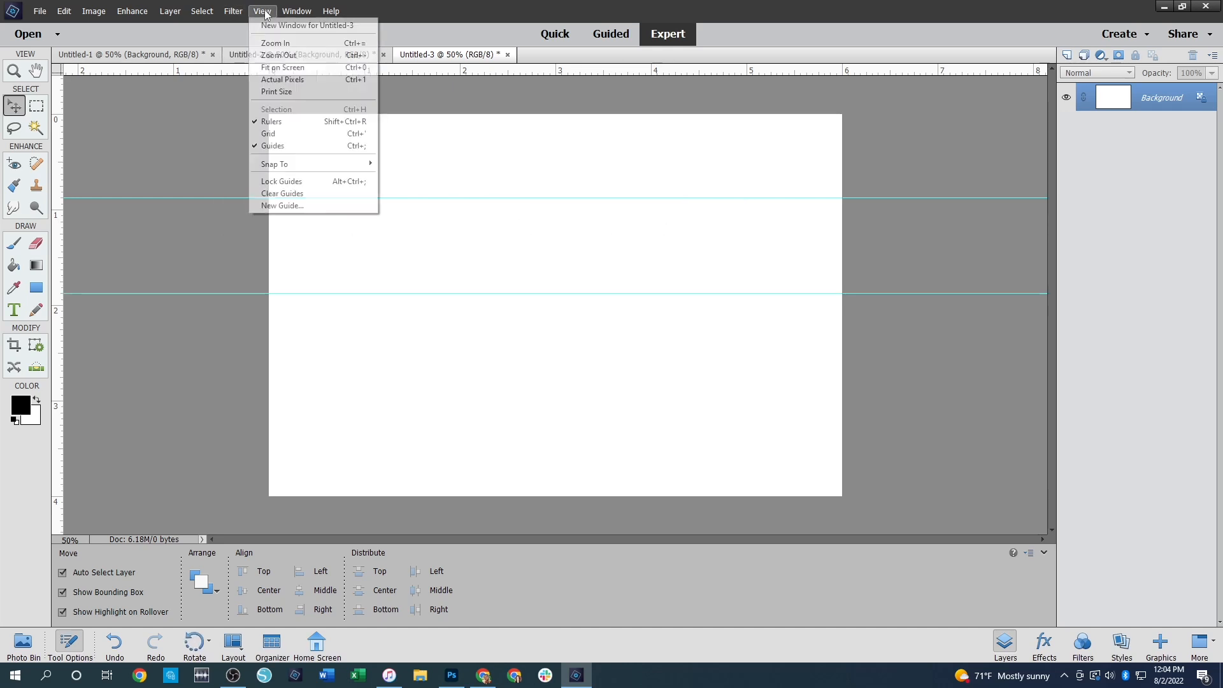
click(282, 205)
click(604, 271)
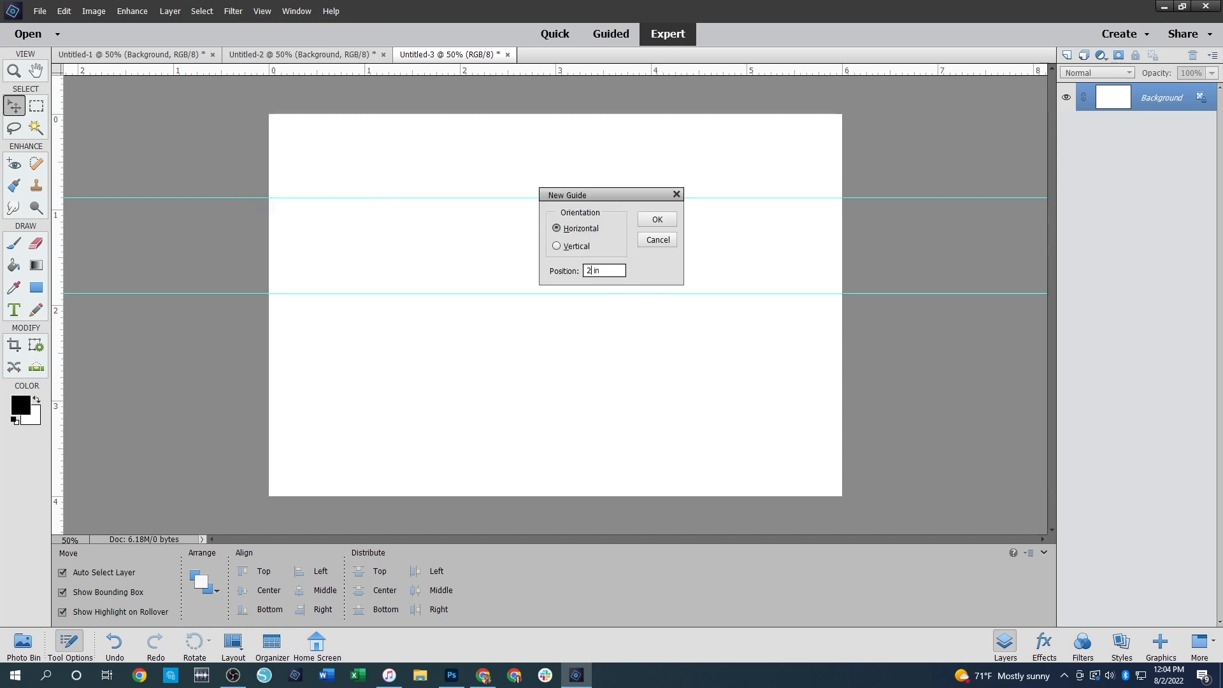
click(661, 223)
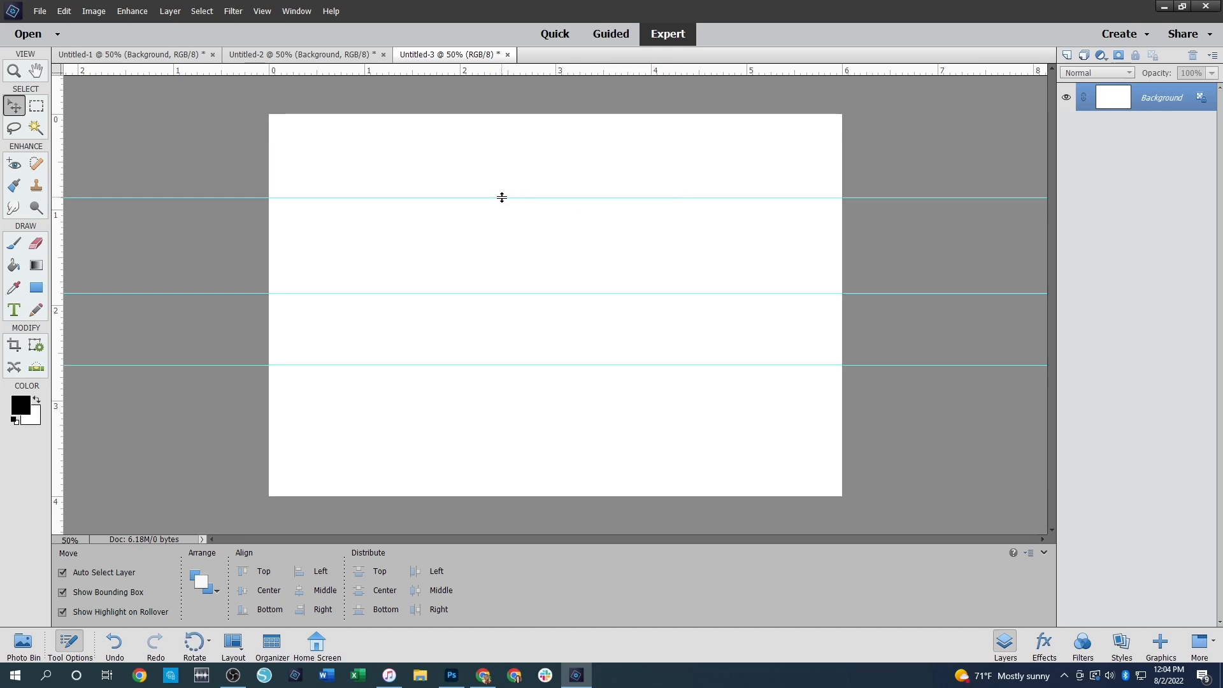
Remove the 0.875 in horizontal guide and add one at 0.625 in instead
drag(502, 197, 453, 63)
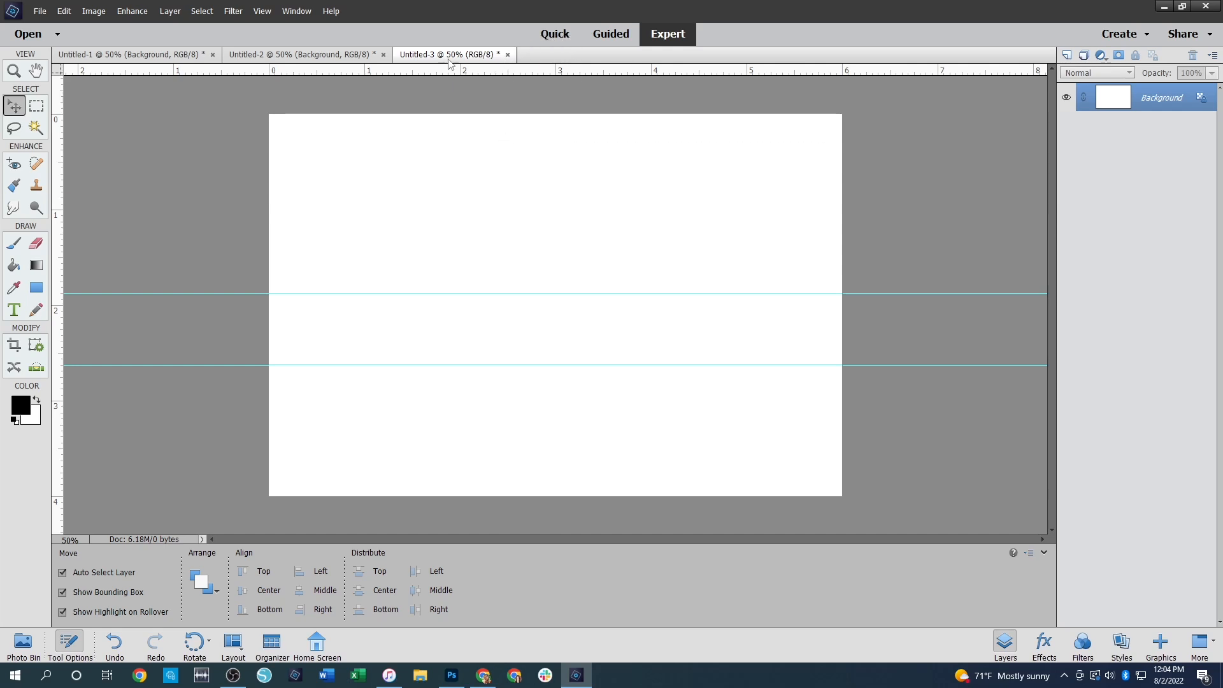
click(262, 11)
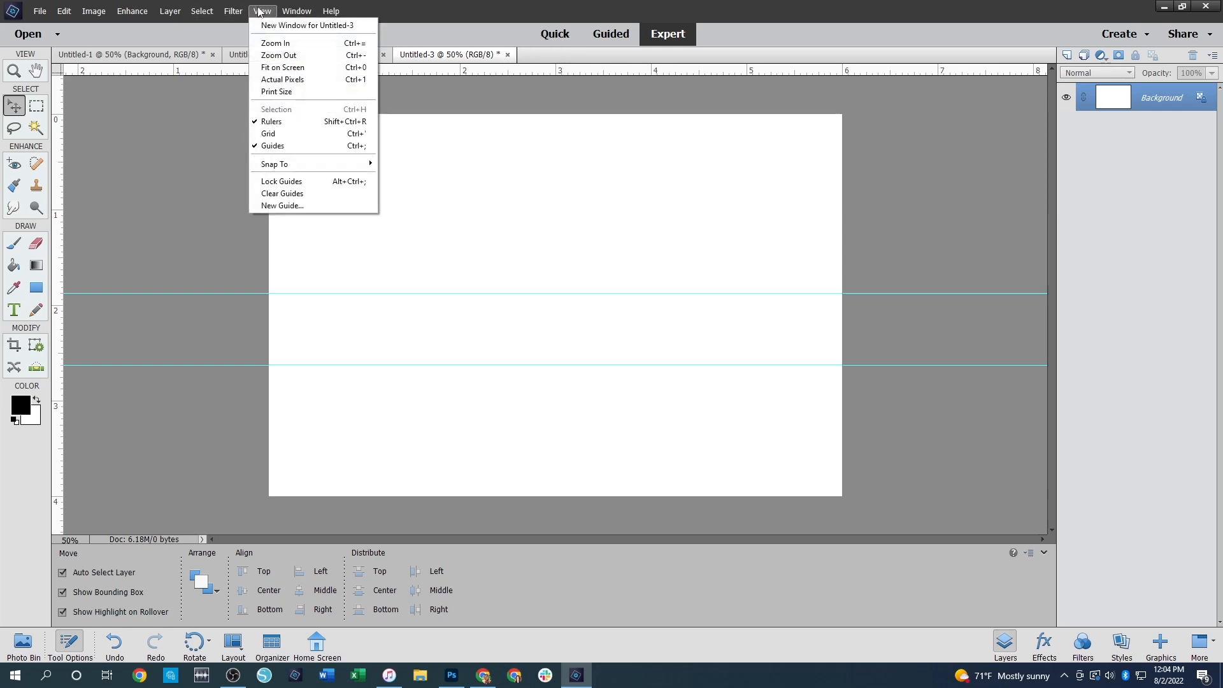
click(302, 203)
click(594, 270)
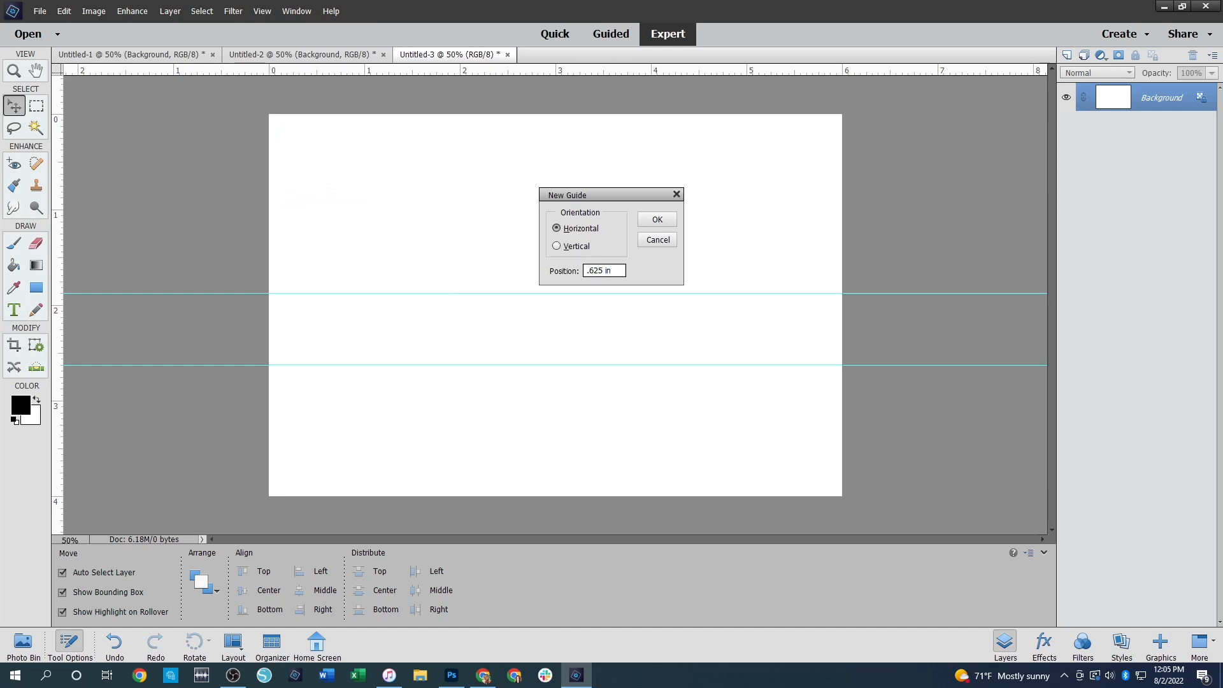
text(.625)
click(659, 220)
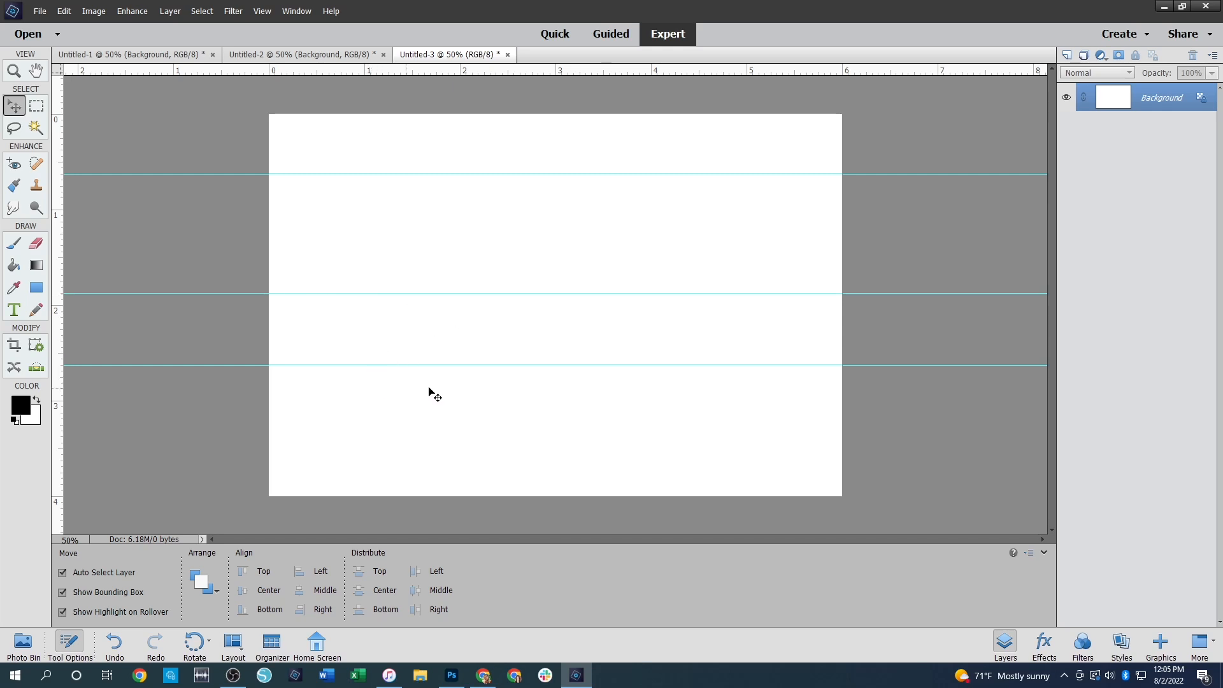
Add a horizontal guide at an exact position of 3.875 in, near the card's lower edge
click(262, 11)
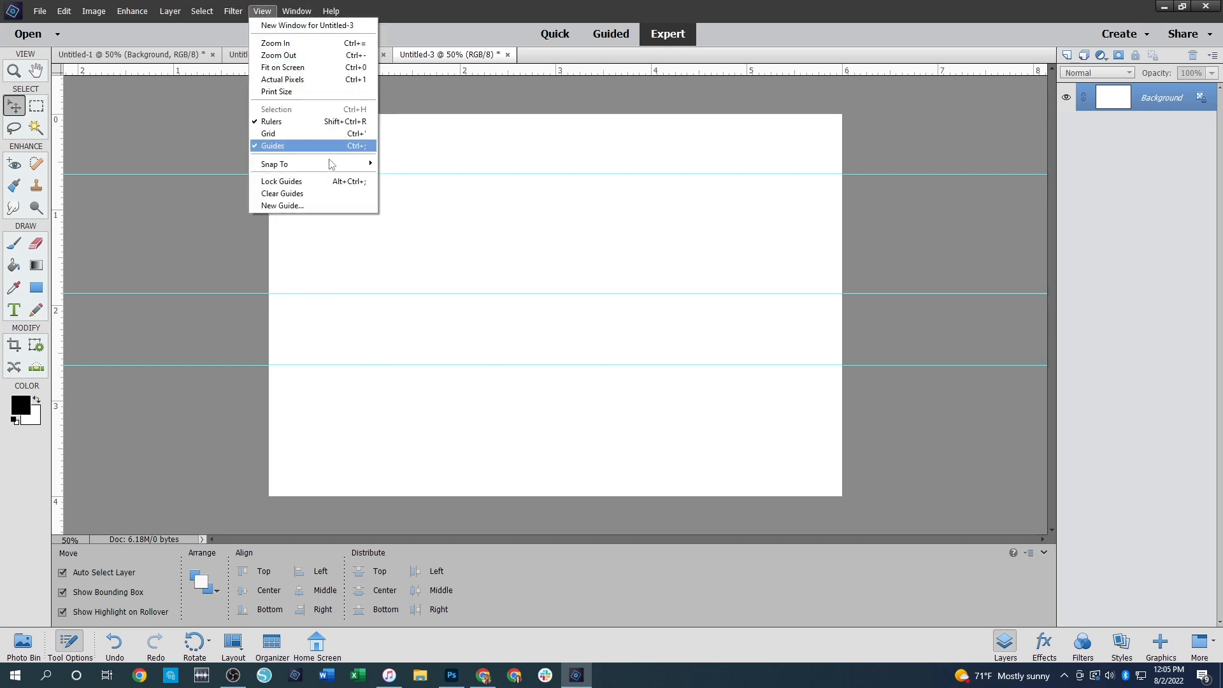
click(283, 206)
click(586, 272)
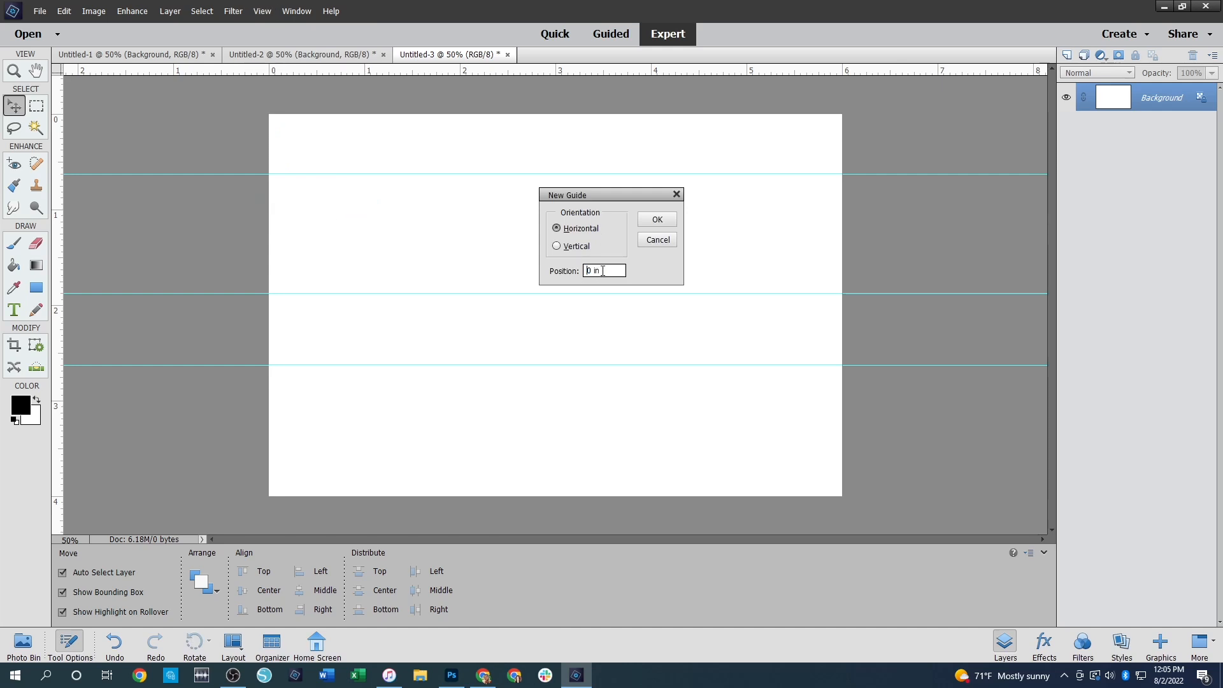
text(3.875)
click(657, 220)
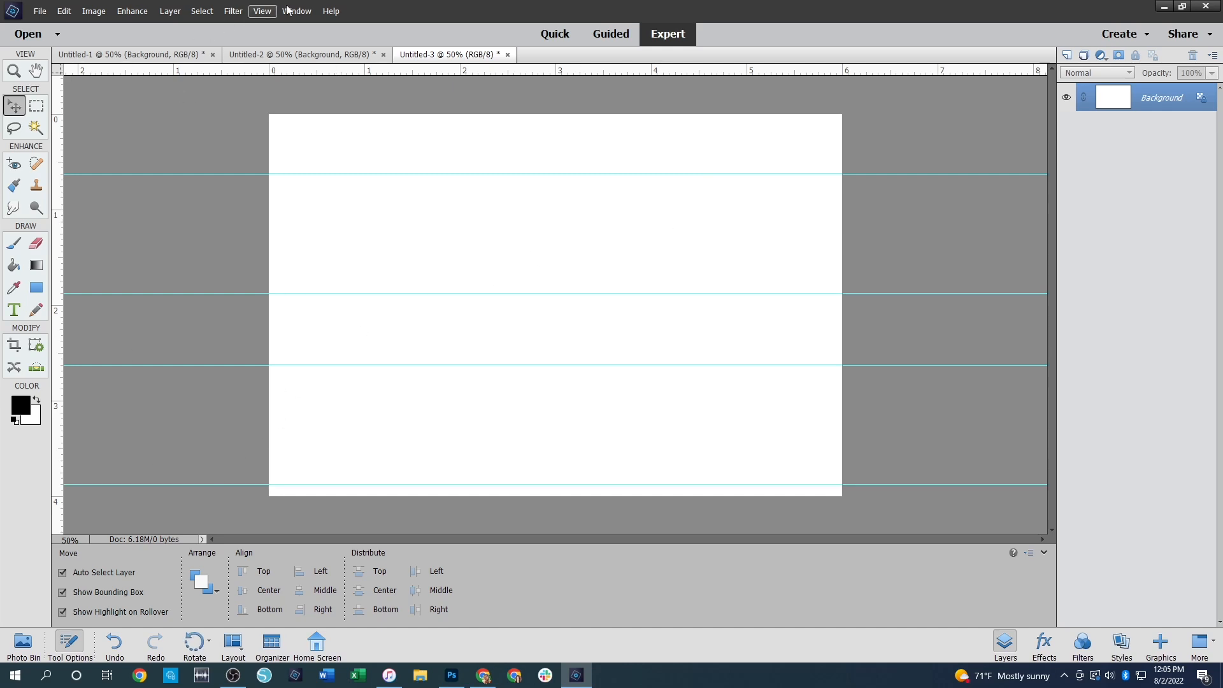
Add a vertical guide at an exact position of 0.25 in
click(254, 13)
click(282, 205)
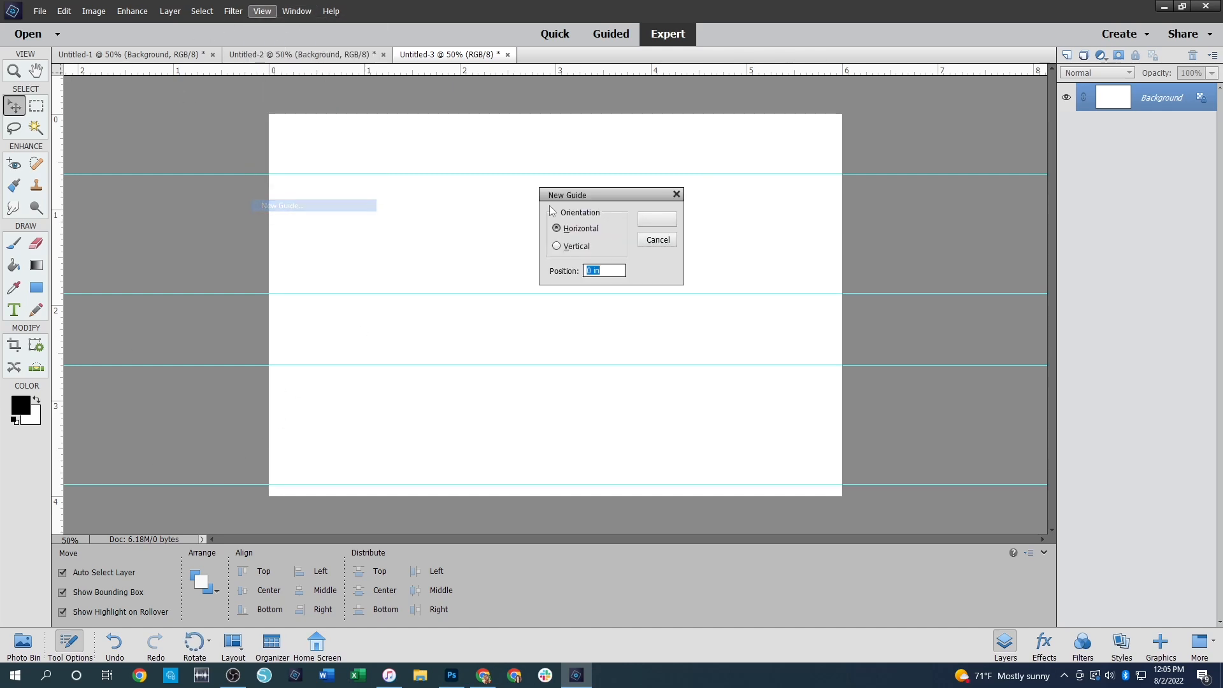
click(568, 248)
click(592, 270)
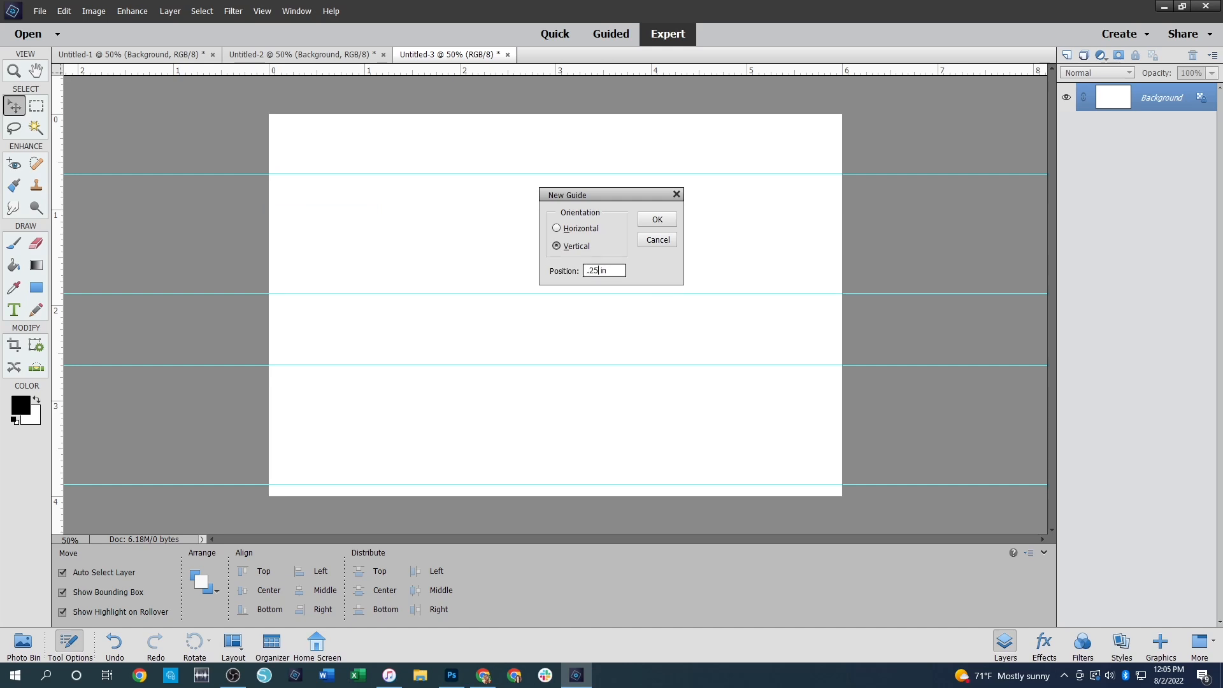
click(657, 219)
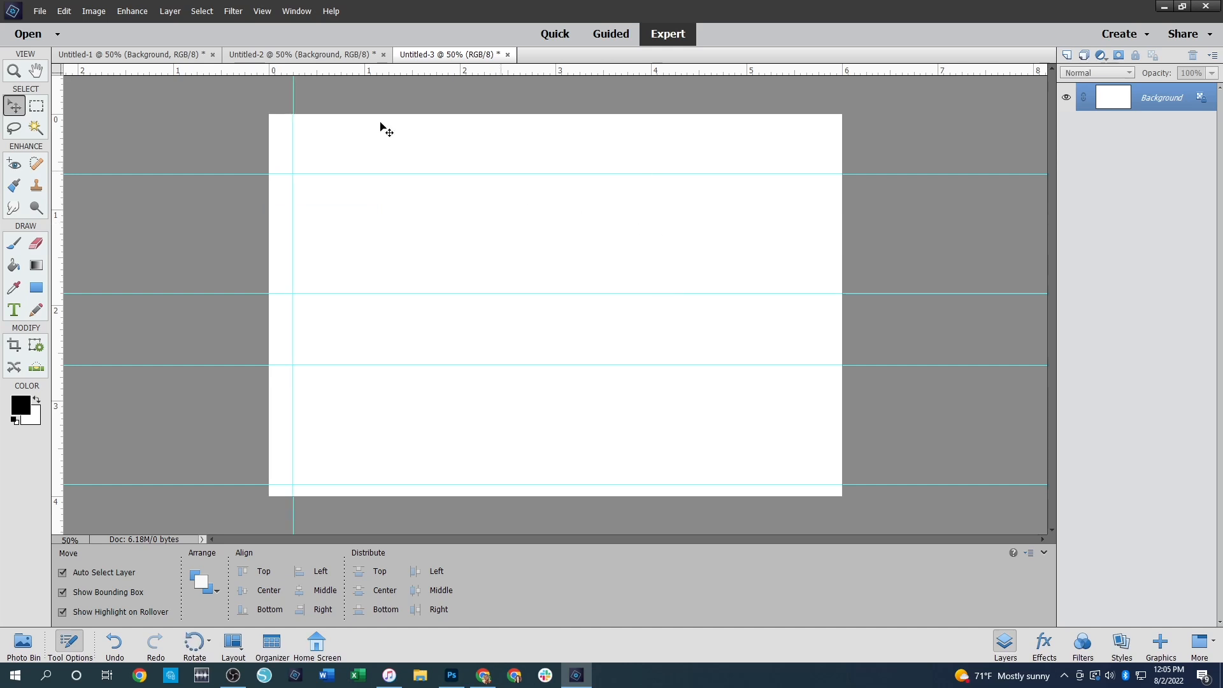
Add a vertical guide at an exact position of 1.875 in
click(261, 11)
click(306, 206)
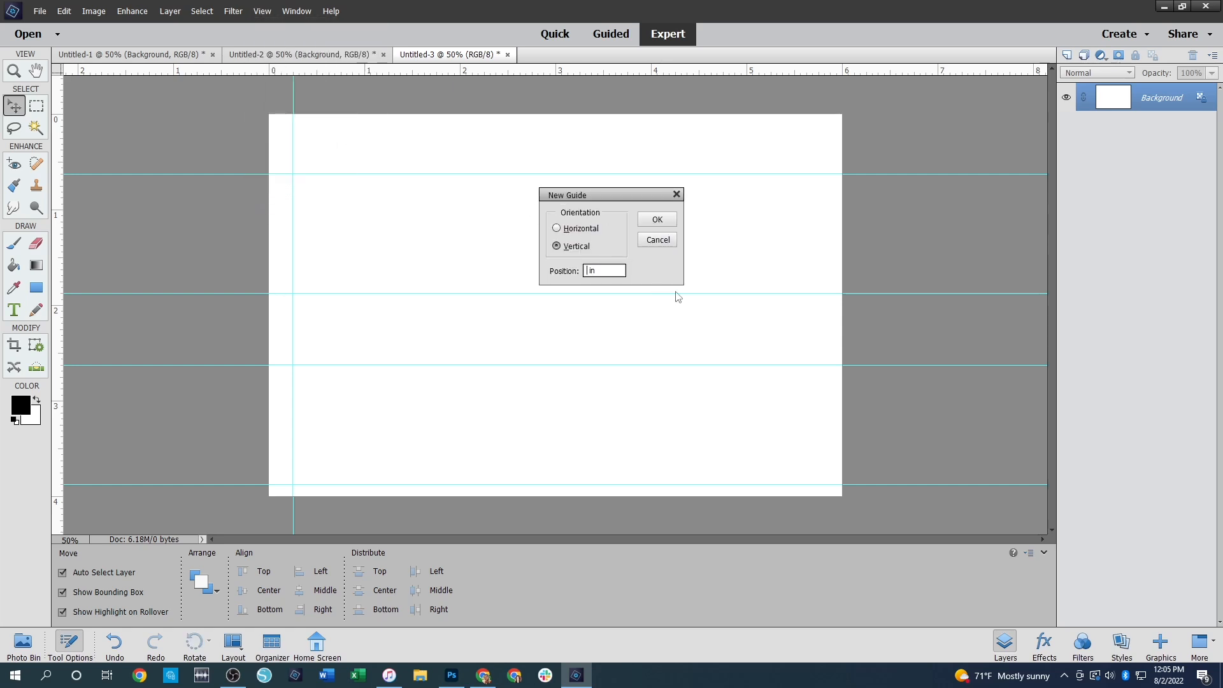
text(1.875)
click(657, 219)
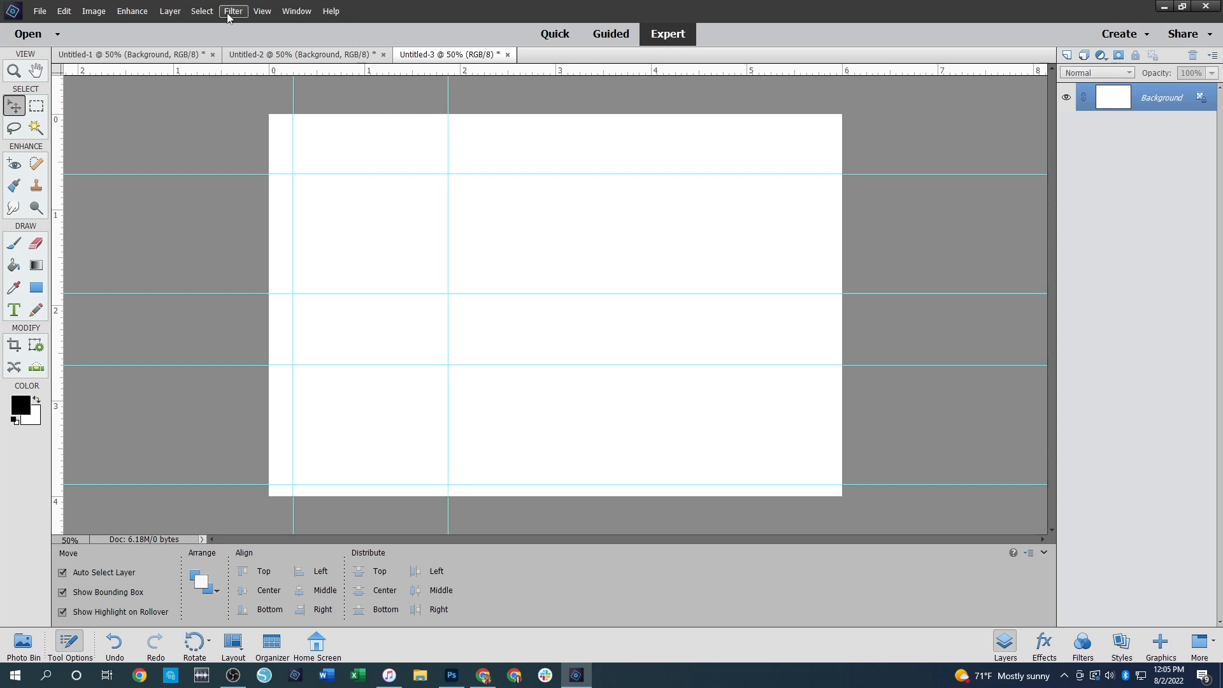
Add a vertical guide at an exact position of 2.25 in
click(261, 11)
click(290, 208)
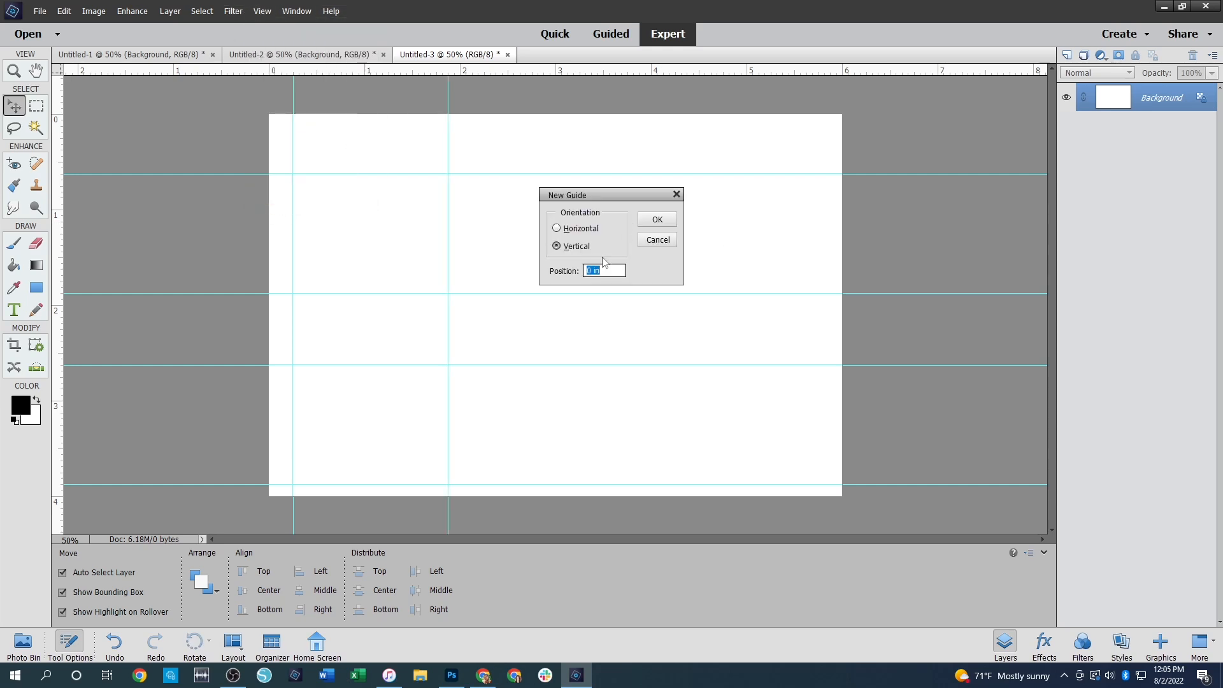
key(Left)
text(2.25)
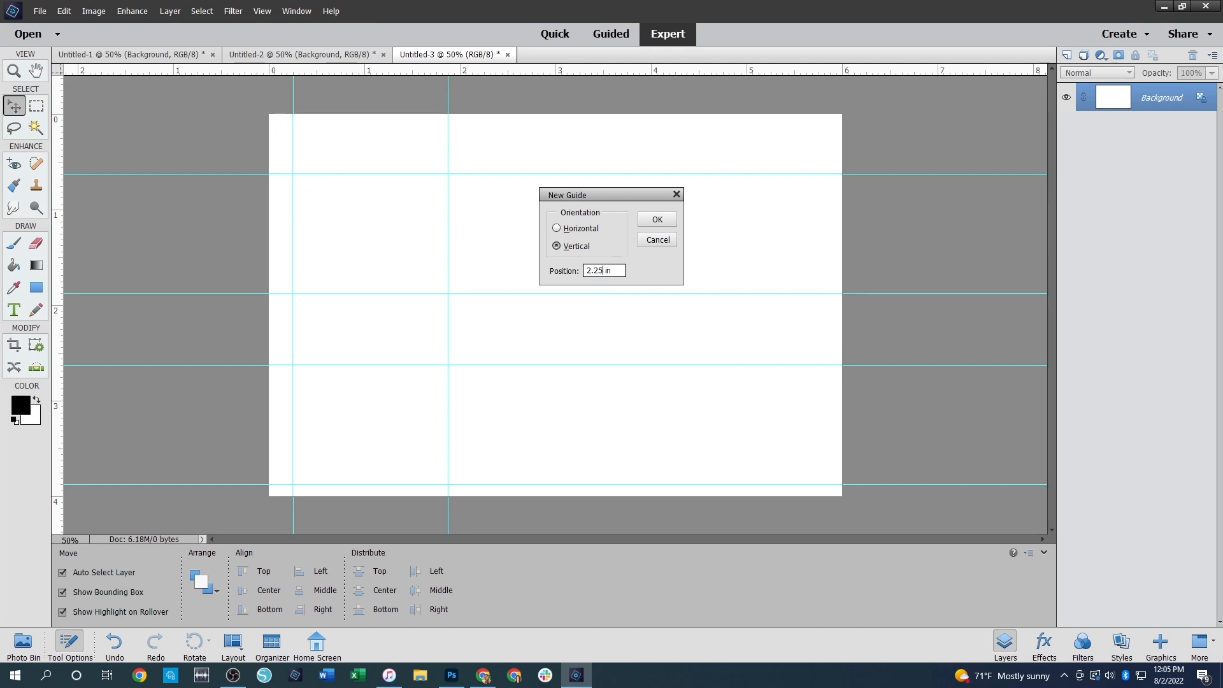
click(656, 219)
click(233, 11)
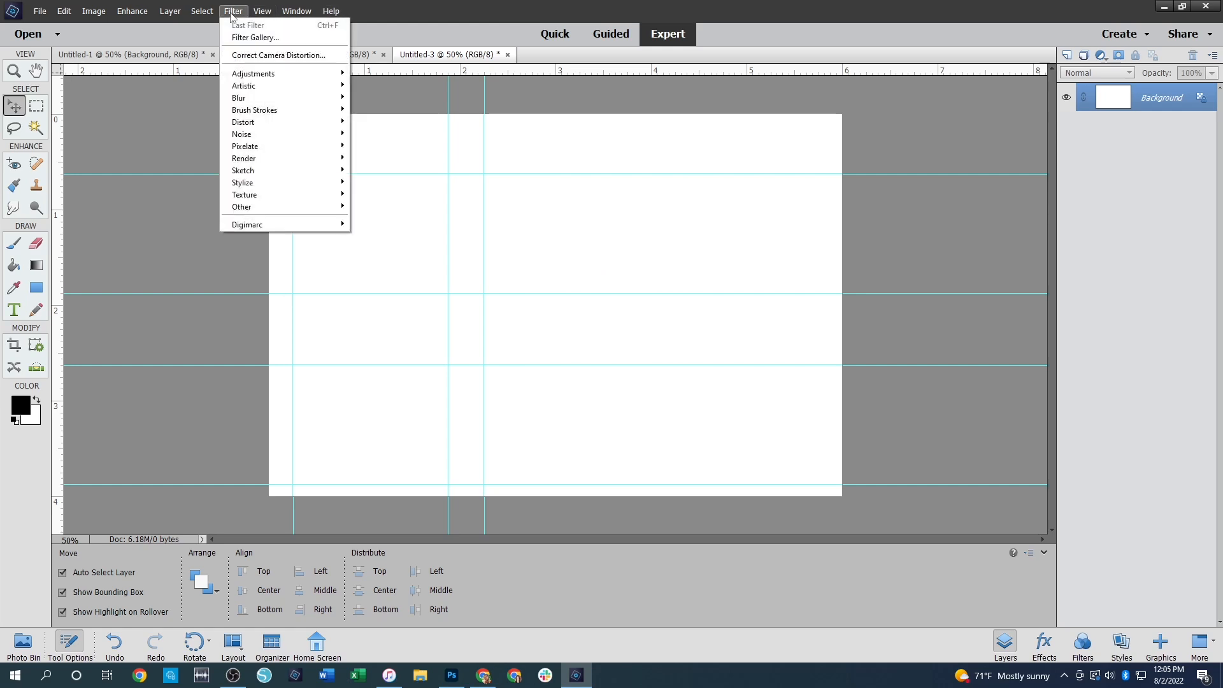
Add a vertical guide at an exact position of 3.875 in
mouse_move(261, 11)
click(306, 203)
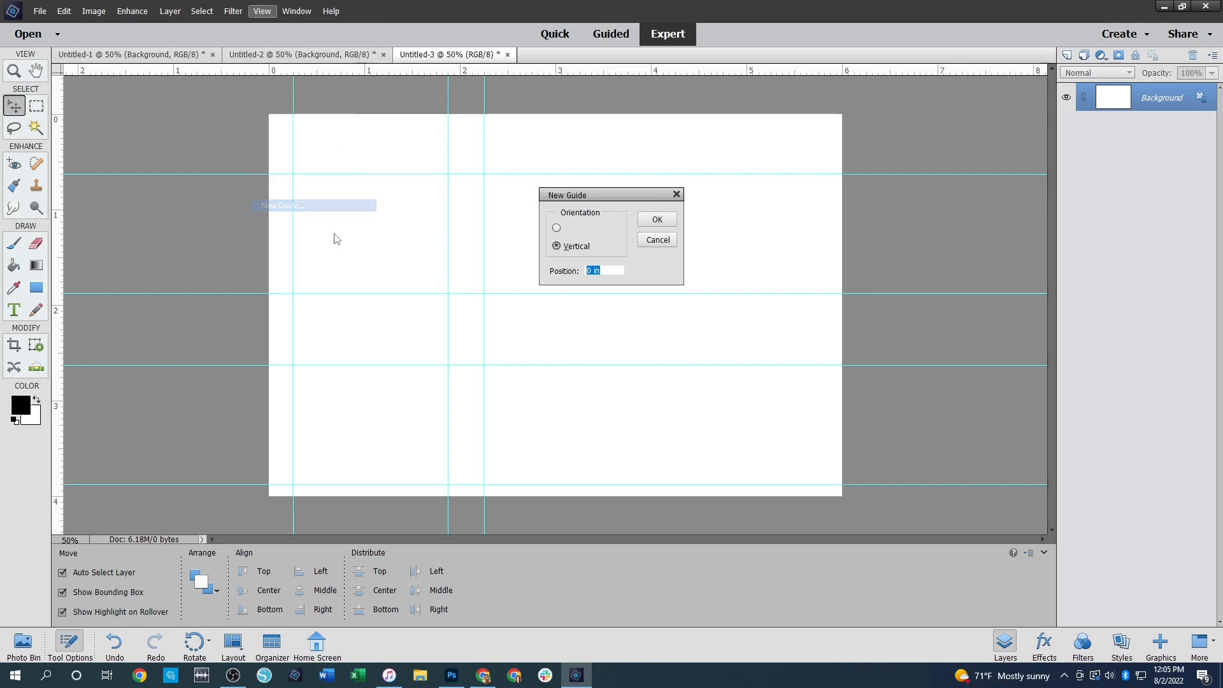
click(589, 272)
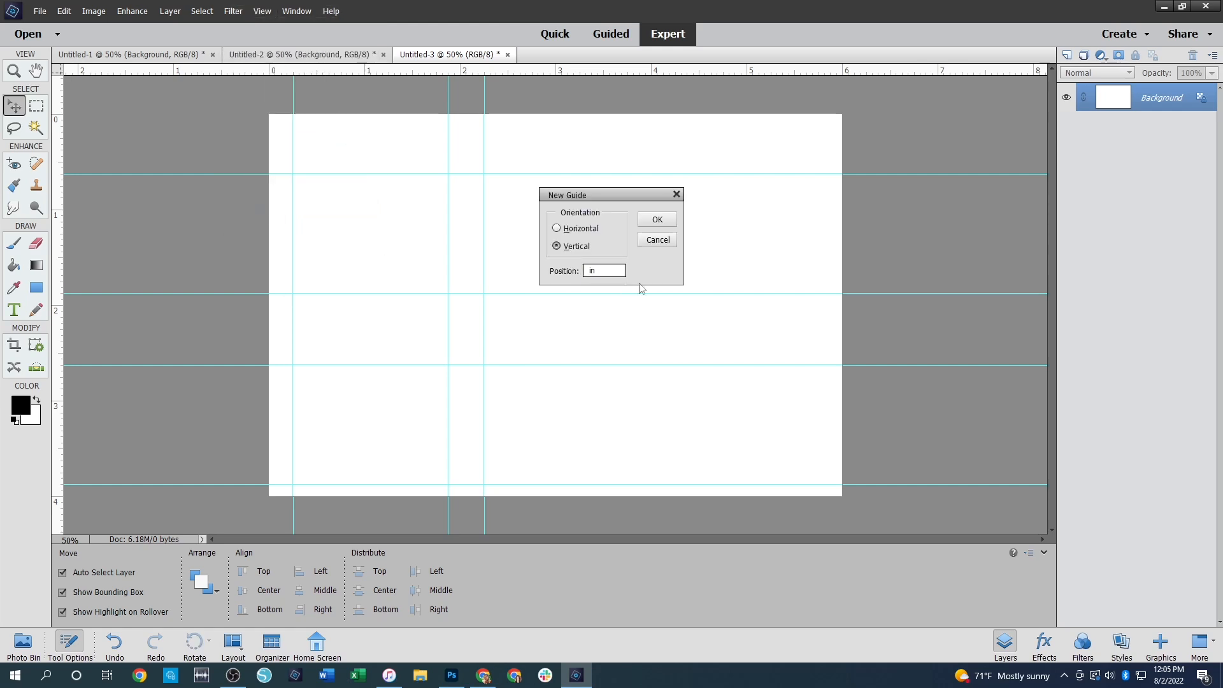
text(3.875)
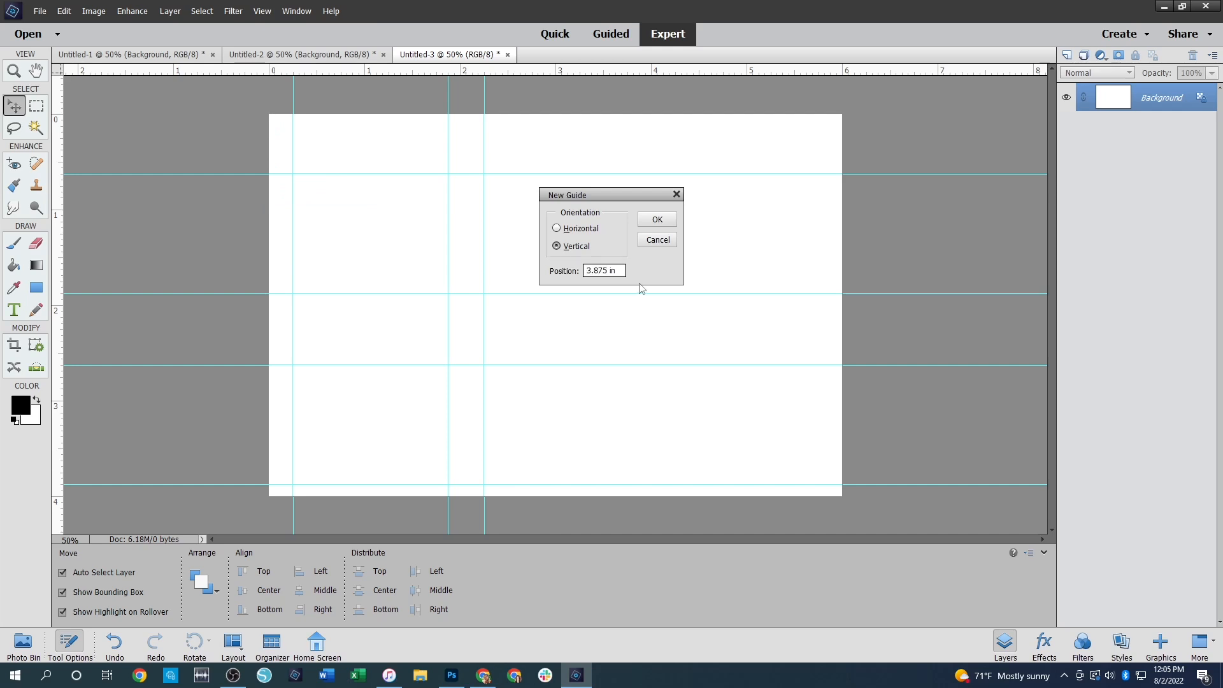
click(657, 219)
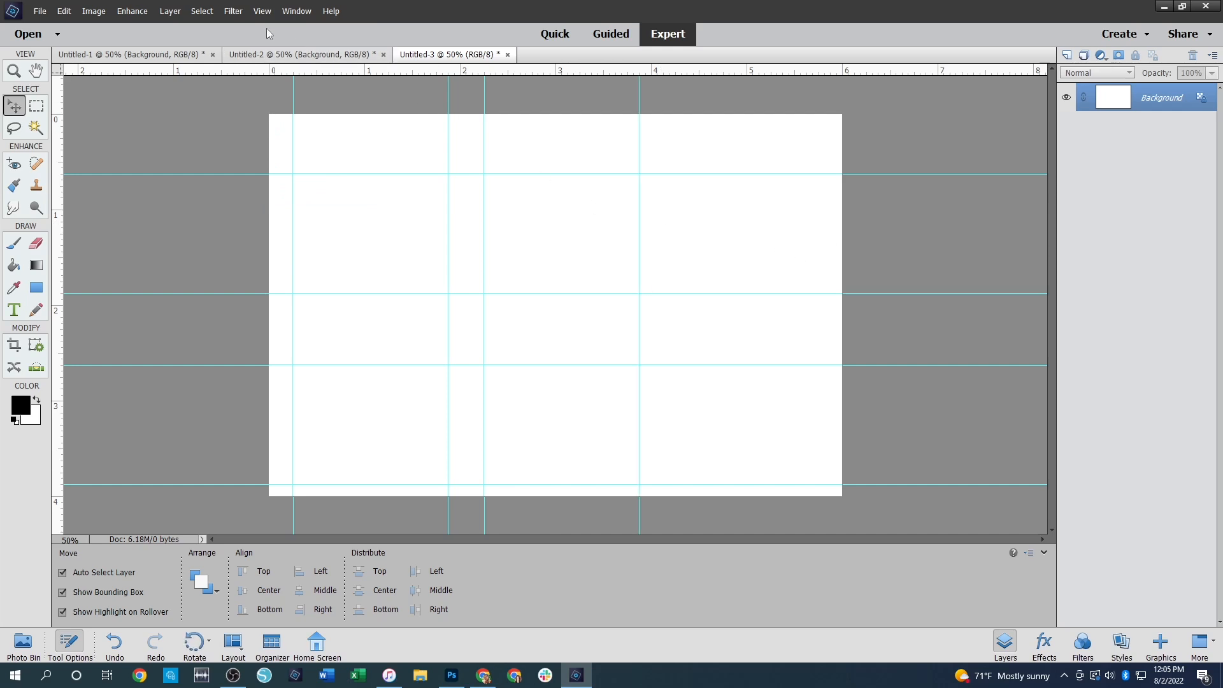
Add a vertical guide at an exact position of 4.25 in
click(261, 11)
click(302, 206)
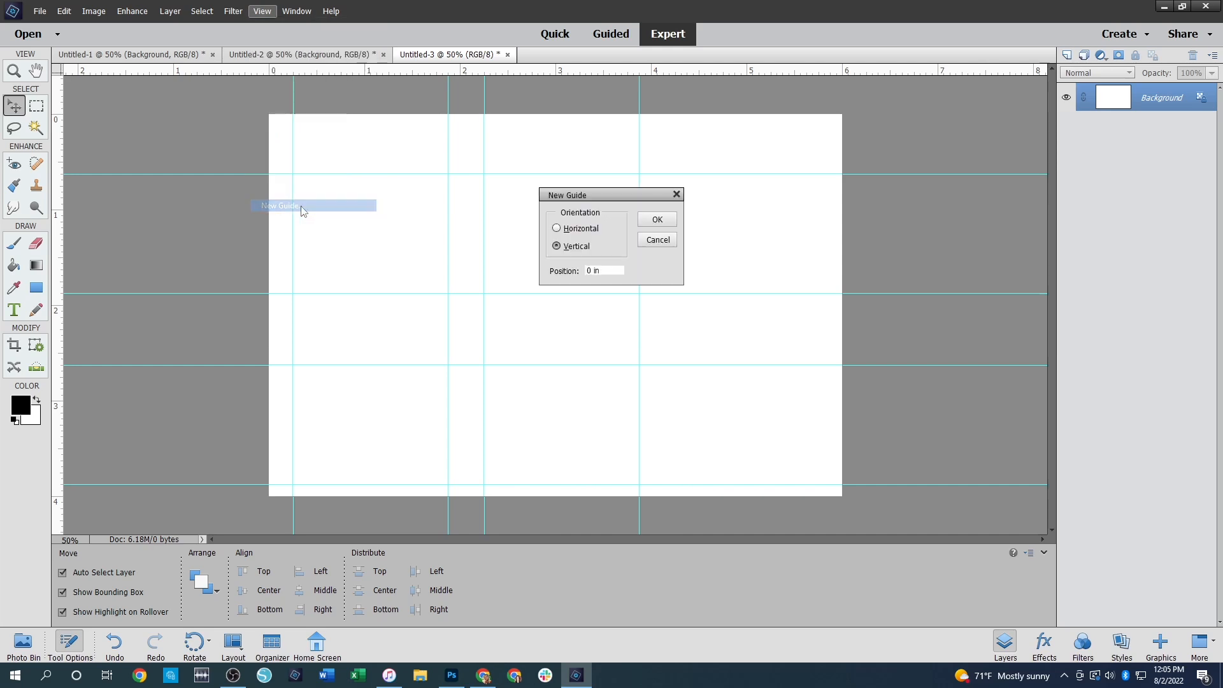
click(592, 270)
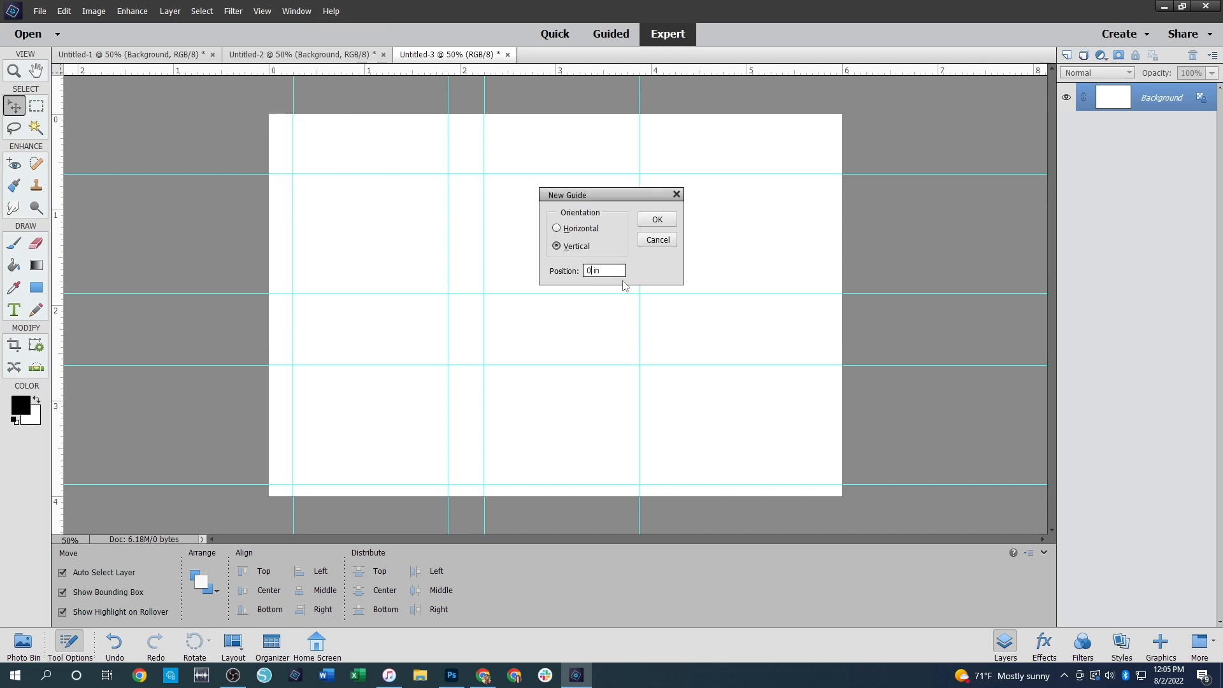
text(4.25)
click(656, 219)
Add a vertical guide at an exact position of 5.875 in, near the card's right edge
click(261, 11)
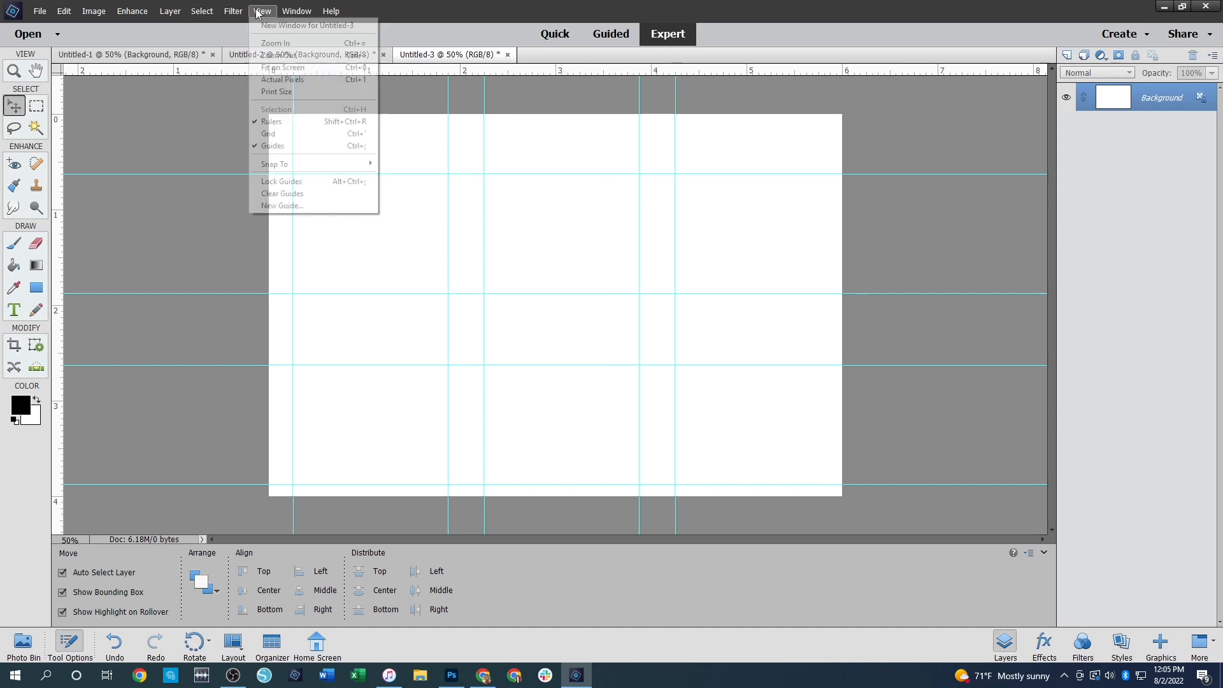
click(283, 205)
click(590, 271)
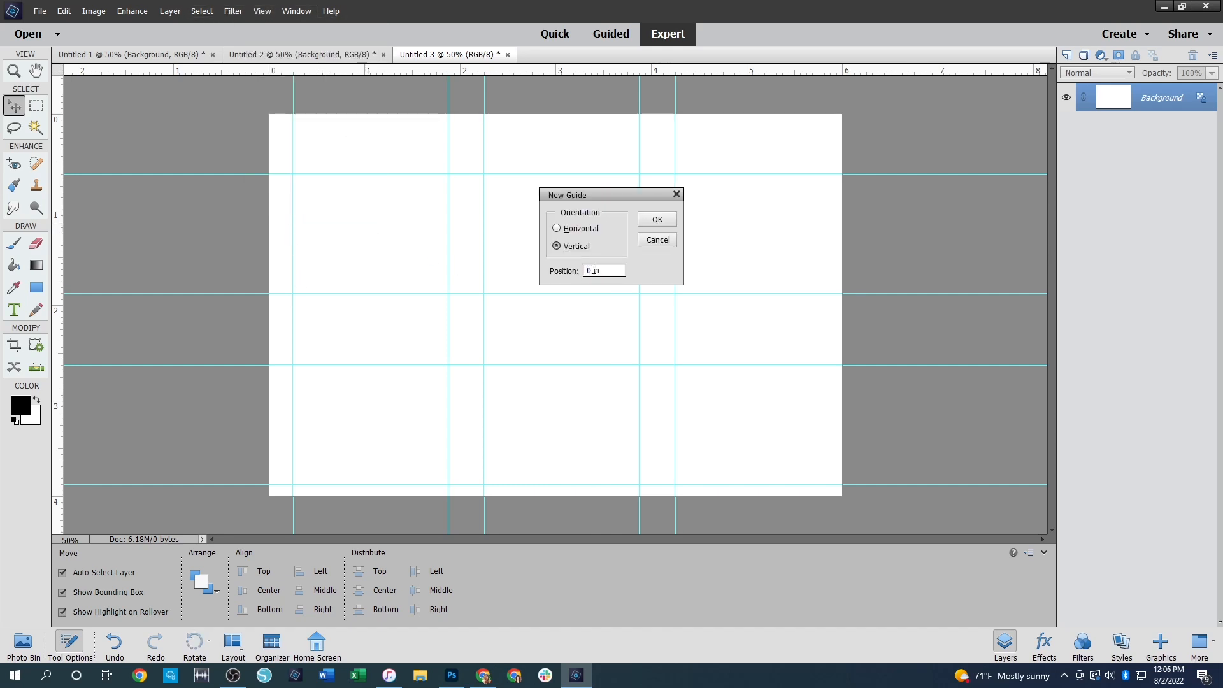
text(5.875)
click(658, 219)
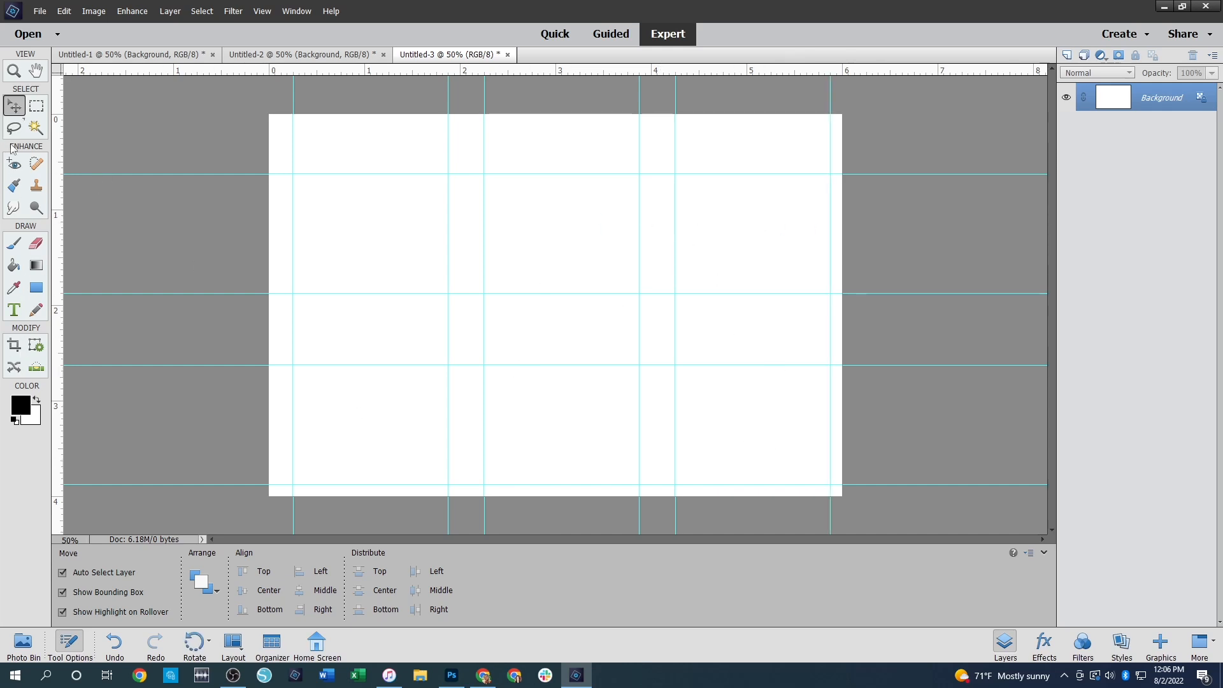
Draw a text box about 1.4 in wide and 1.1 in tall inside the upper-left guide cell and fill it with placeholder journaling text
click(18, 315)
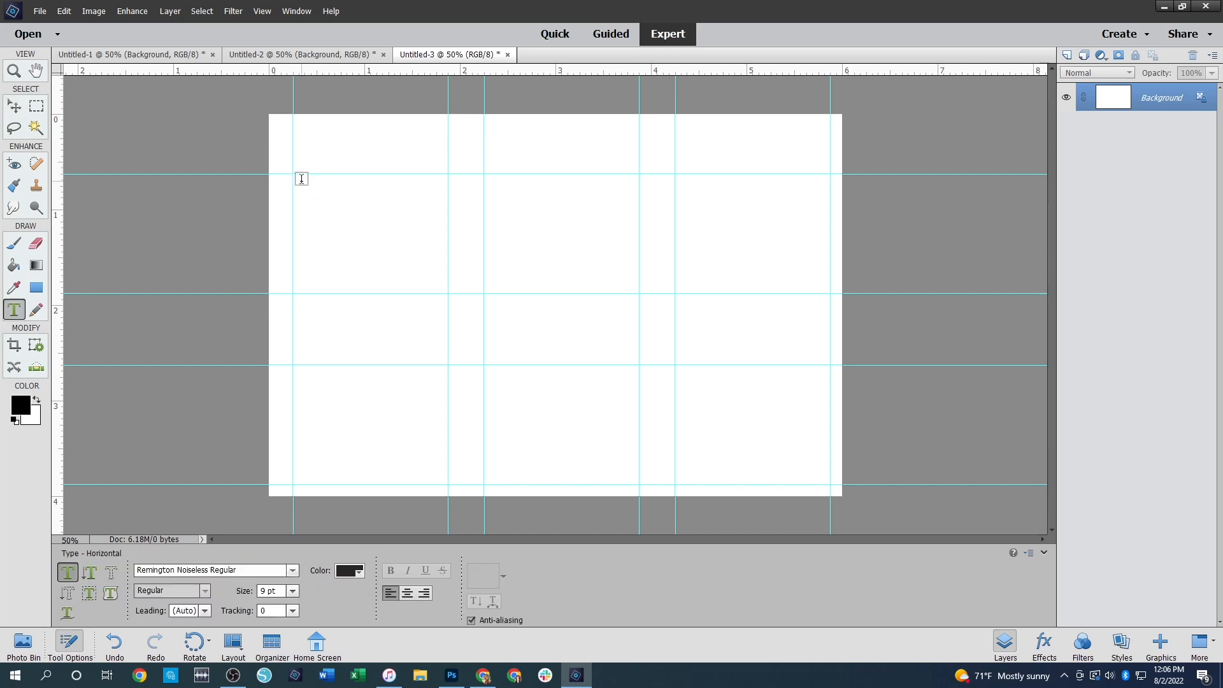
drag(302, 180, 436, 284)
text(jouranling adkhfaidongaisdngalk dsngasdk gfasdkjfkasdjfs adkgjsadkf)
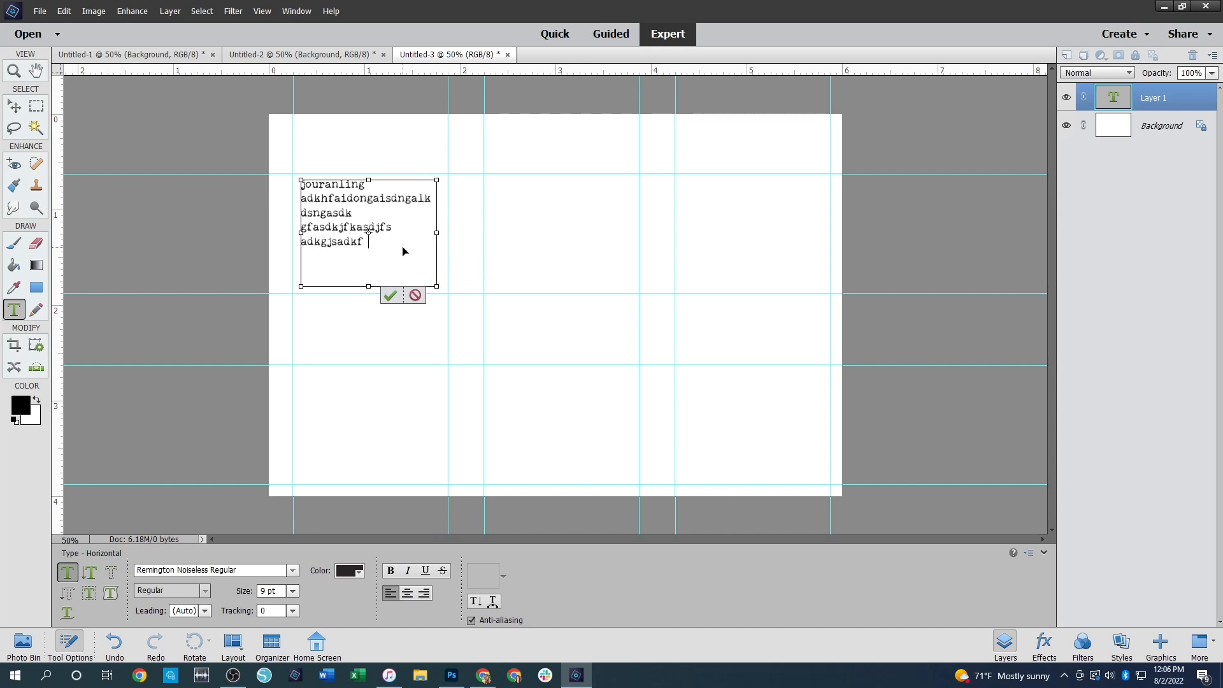
text(jouranling adkhfaidongaisdngalk dsngasdk)
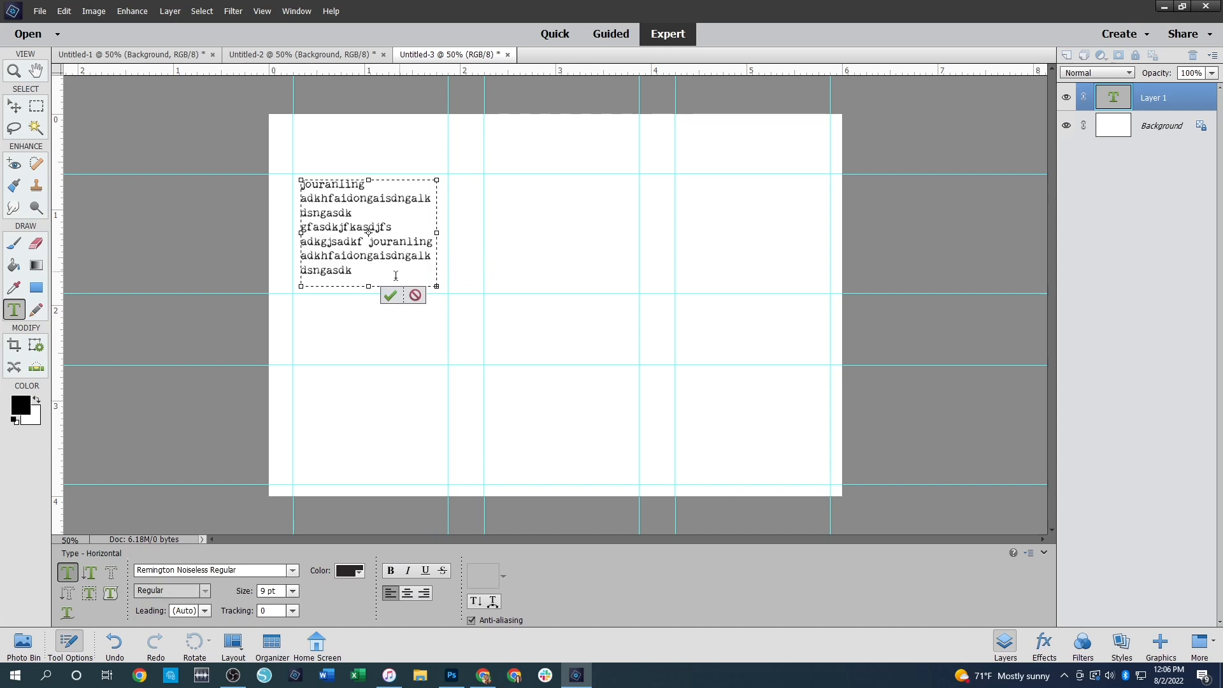
Break up the long placeholder words in the text box with spaces so the lines wrap more evenly
click(362, 228)
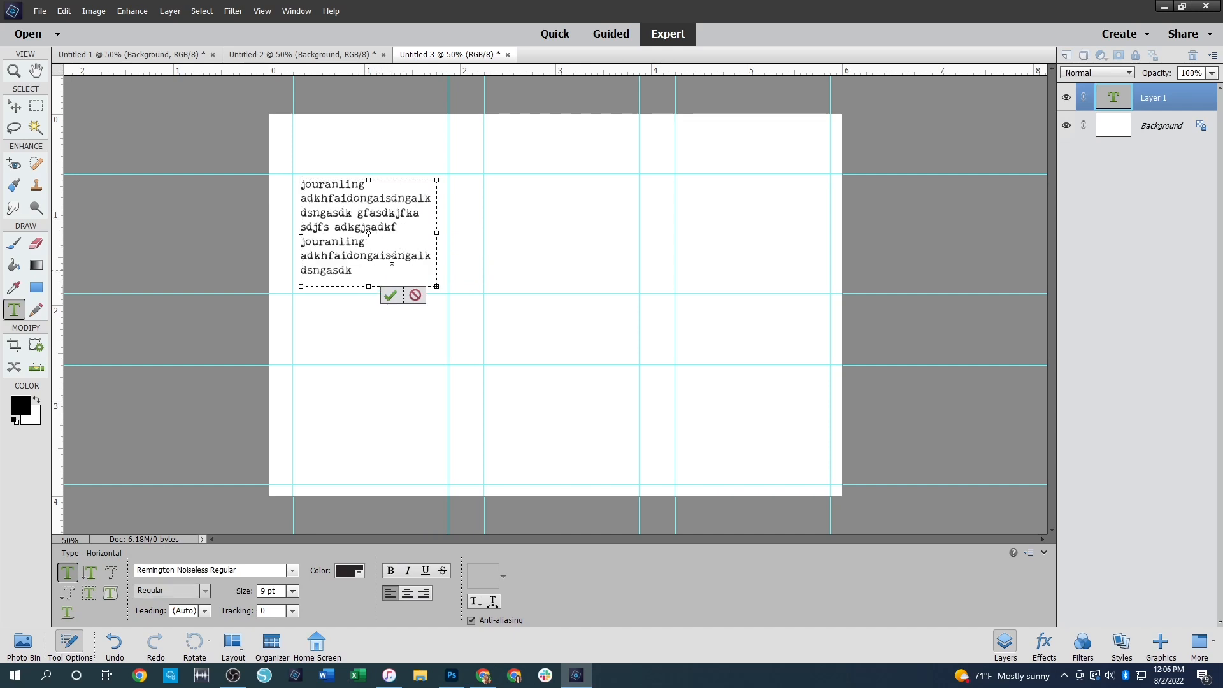
click(391, 256)
click(395, 199)
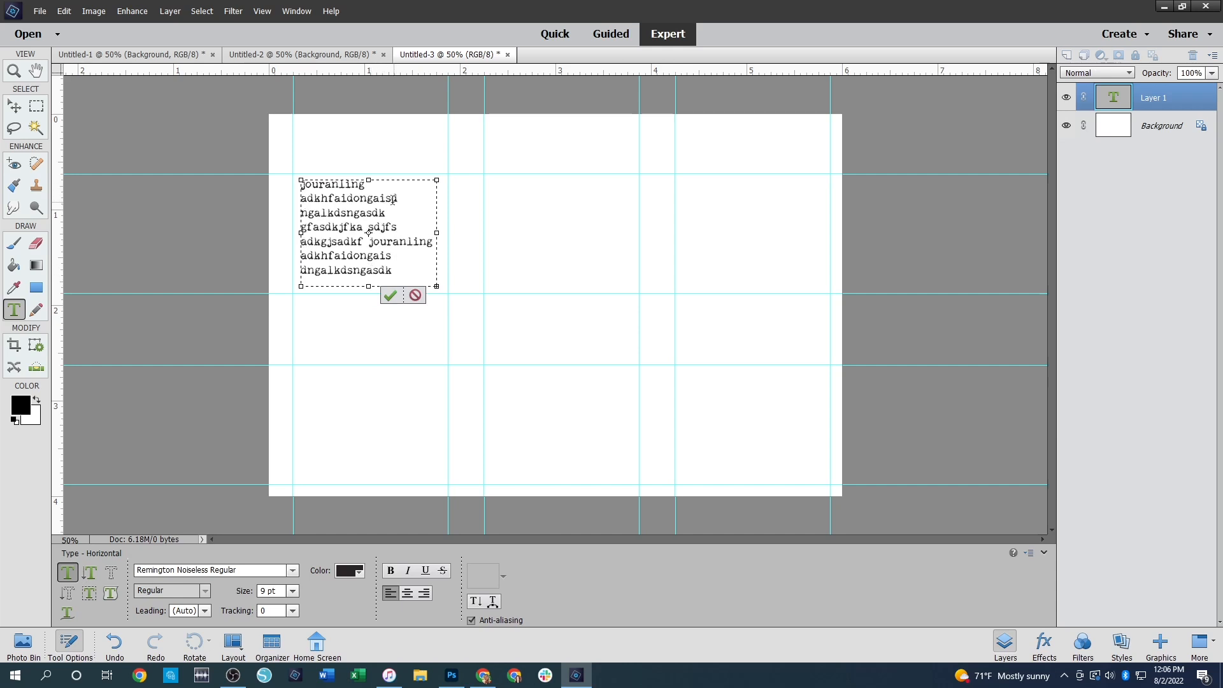
click(366, 197)
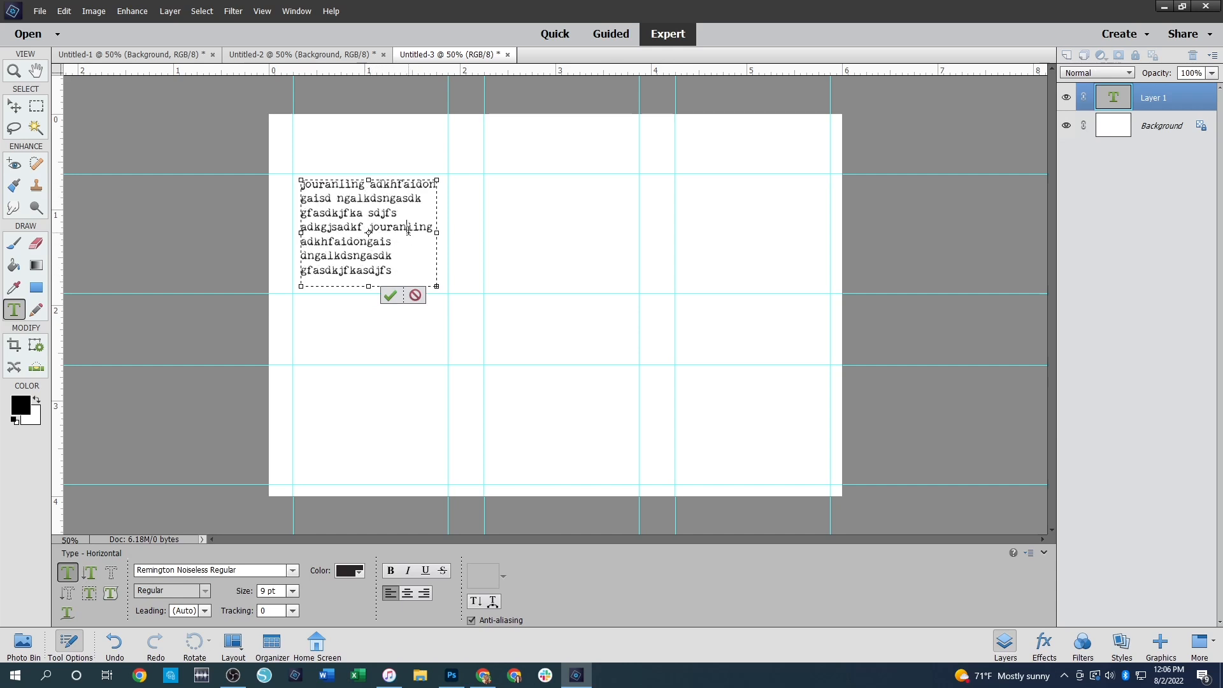
click(362, 241)
click(368, 255)
click(382, 270)
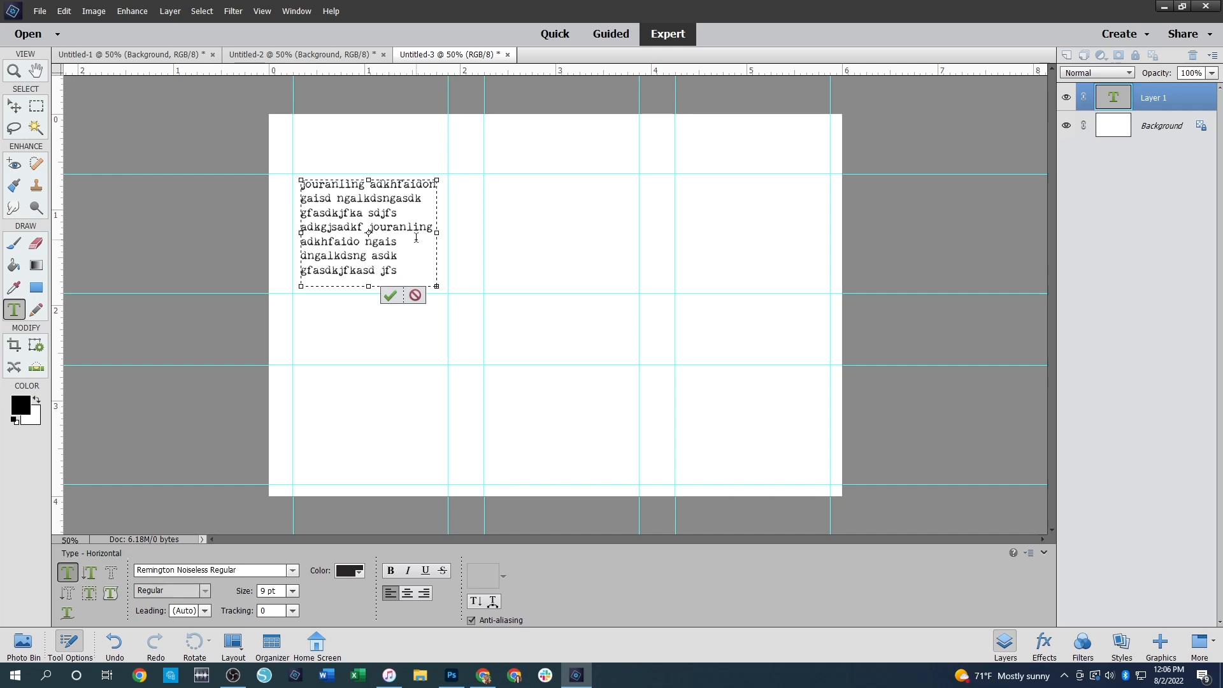
Fill out the short lower lines with the extra words "adf", "asdfdsf" and "asd", and commit the text
text(asdfdsf)
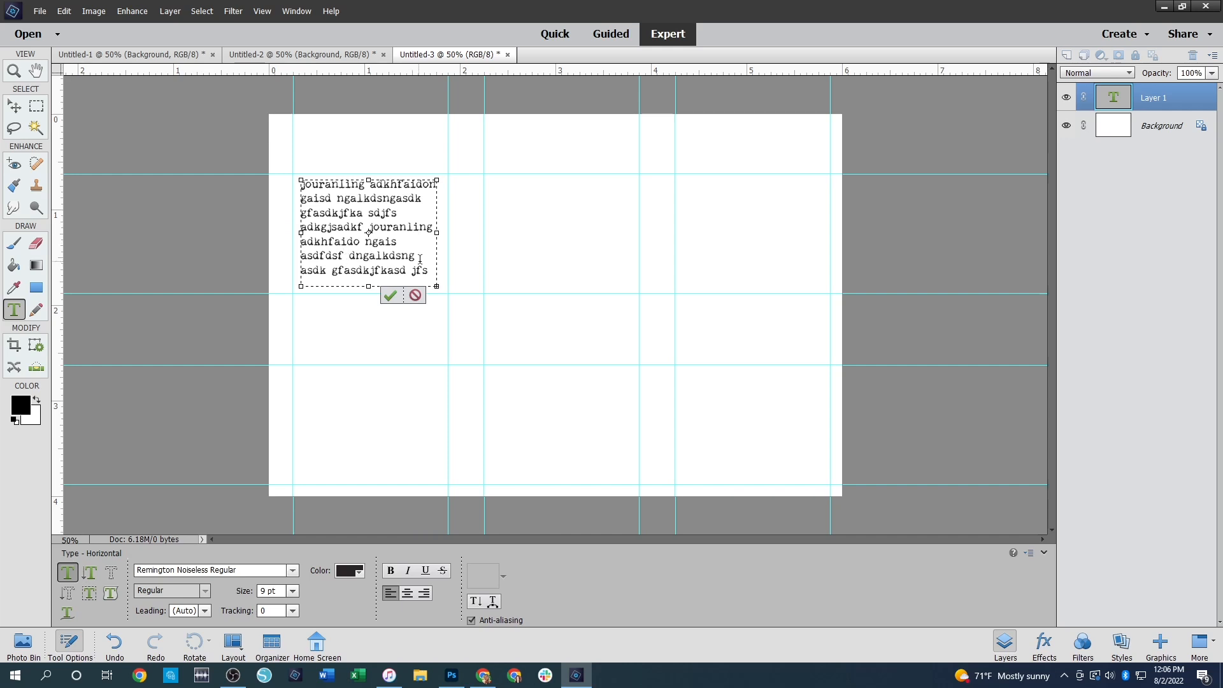
key(Home)
text(adf)
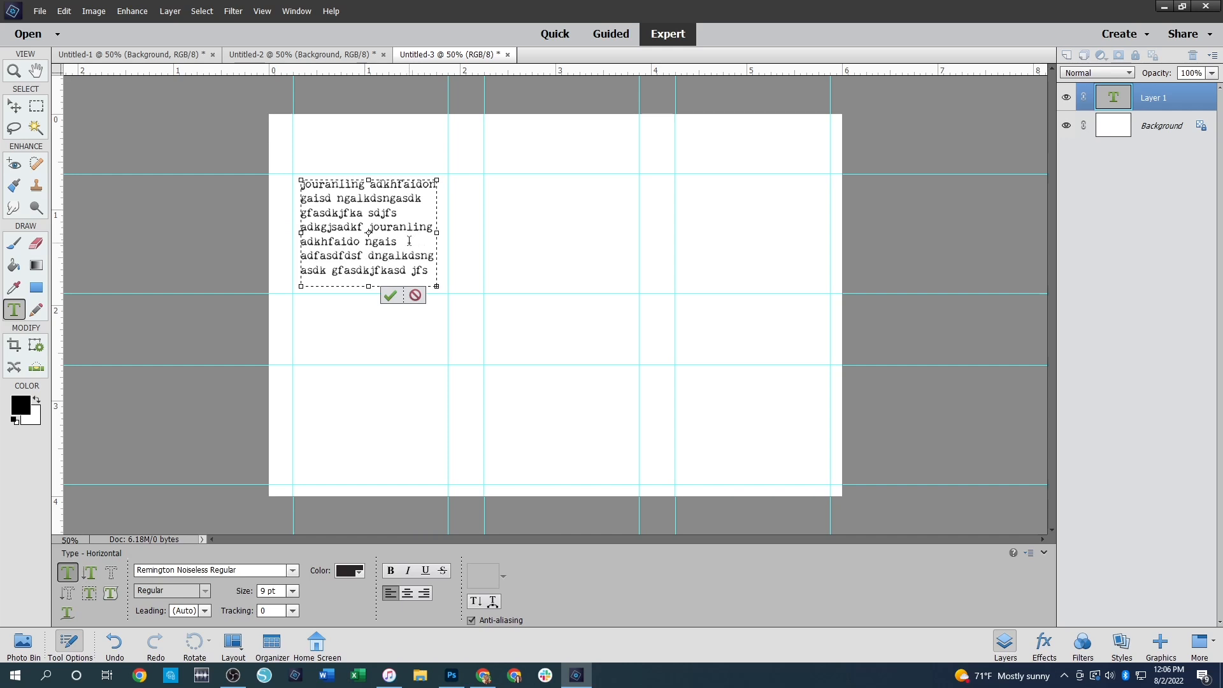
key(Down)
key(Down)
key(Home)
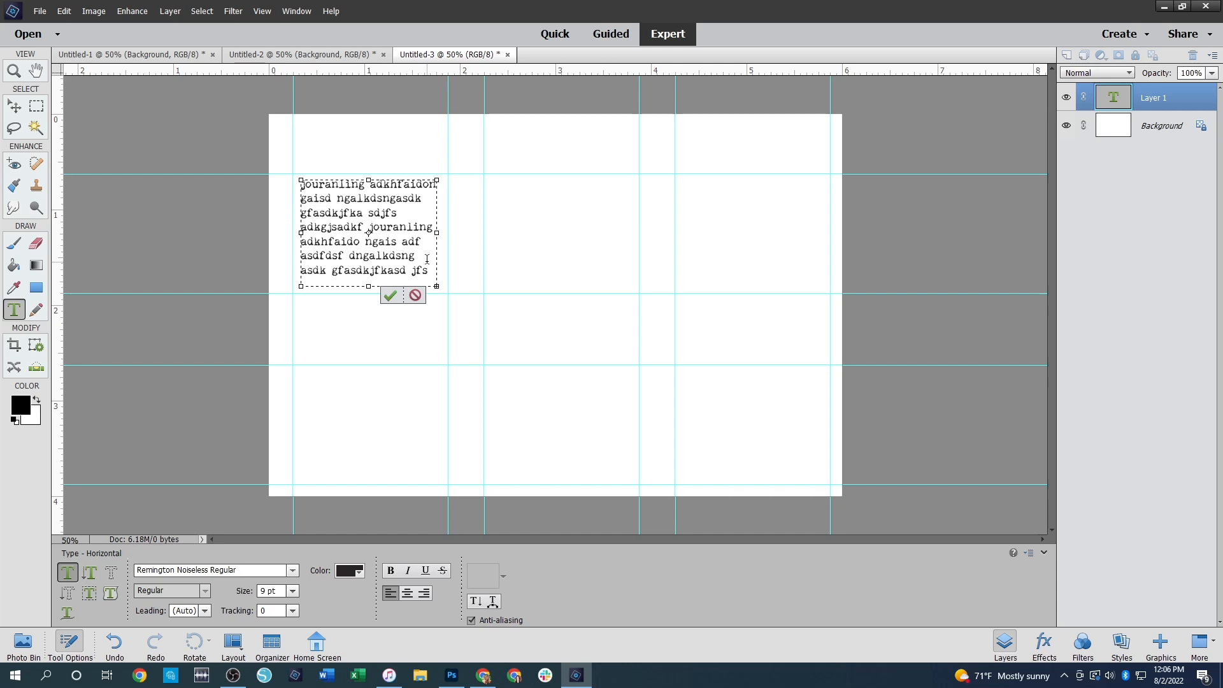
text(asd)
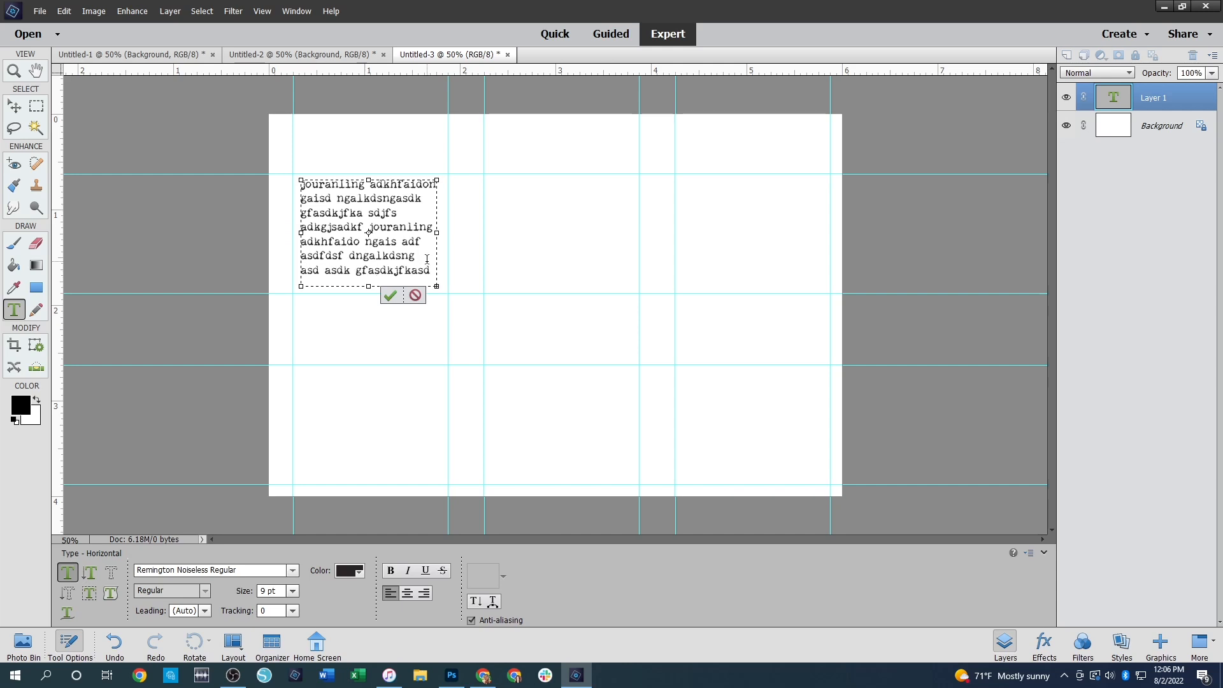
key(ctrl+Return)
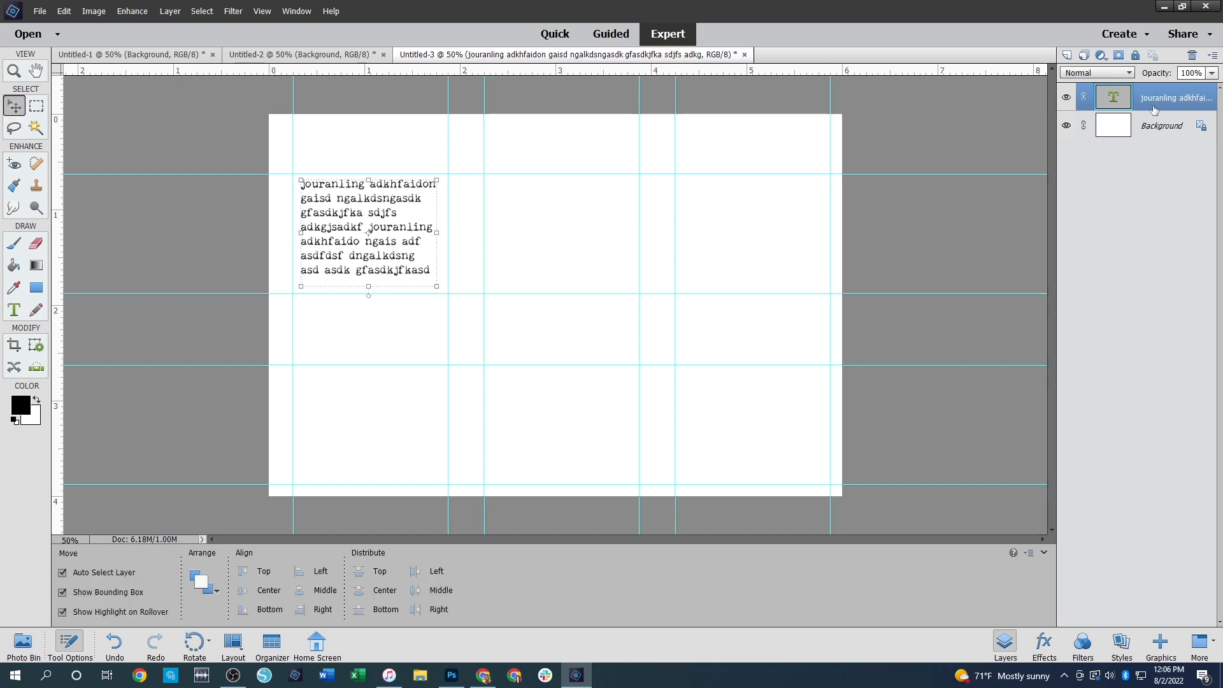
Duplicate the journaling text layer five times within the same document, keeping the default layer names
right_click(1152, 107)
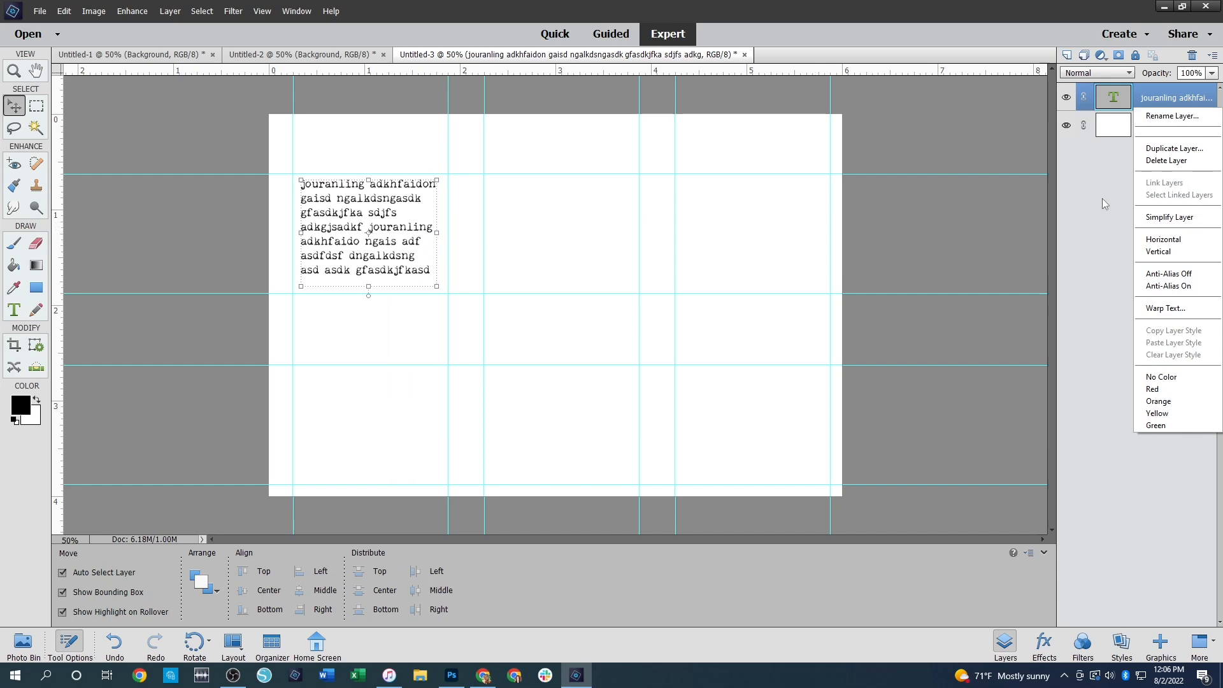
click(1174, 147)
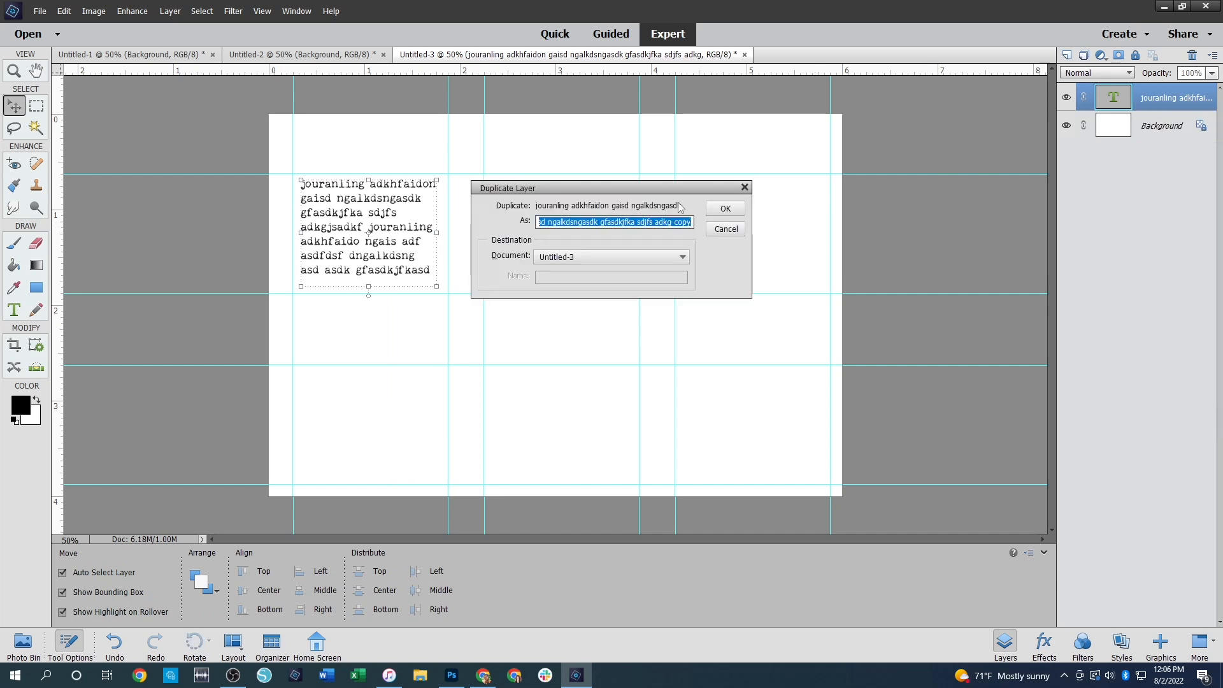
click(726, 209)
right_click(1152, 105)
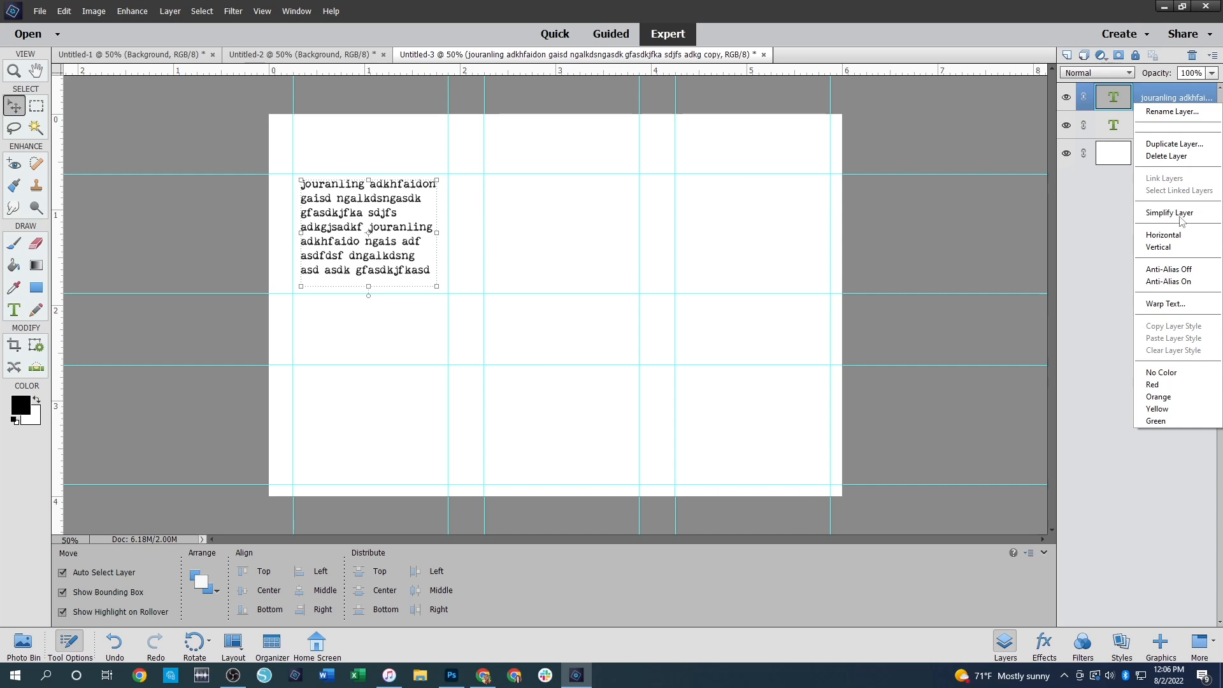
click(1174, 144)
click(725, 209)
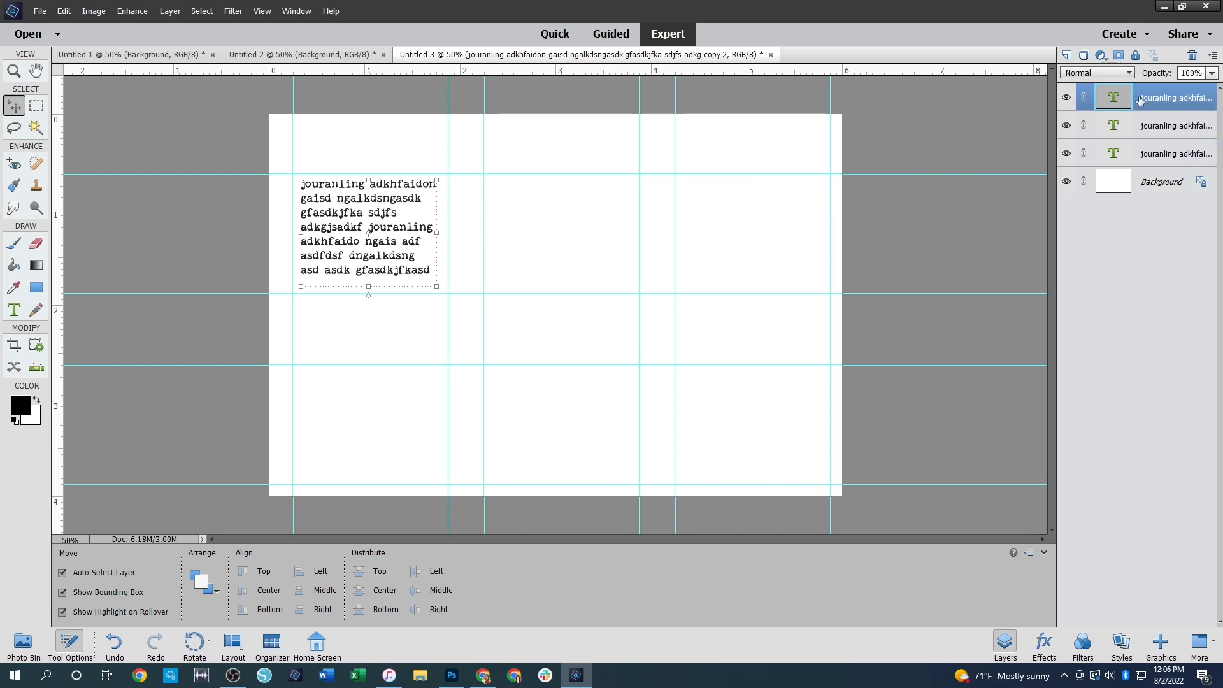
right_click(1136, 98)
click(1167, 138)
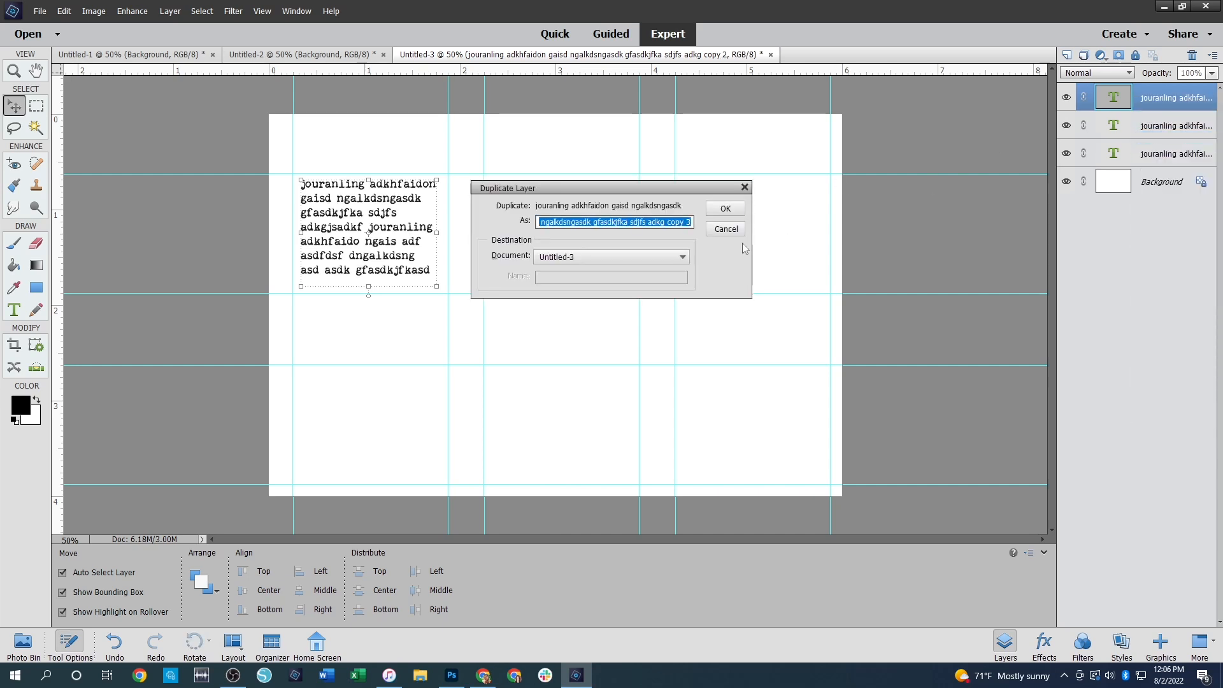
click(724, 209)
right_click(1177, 102)
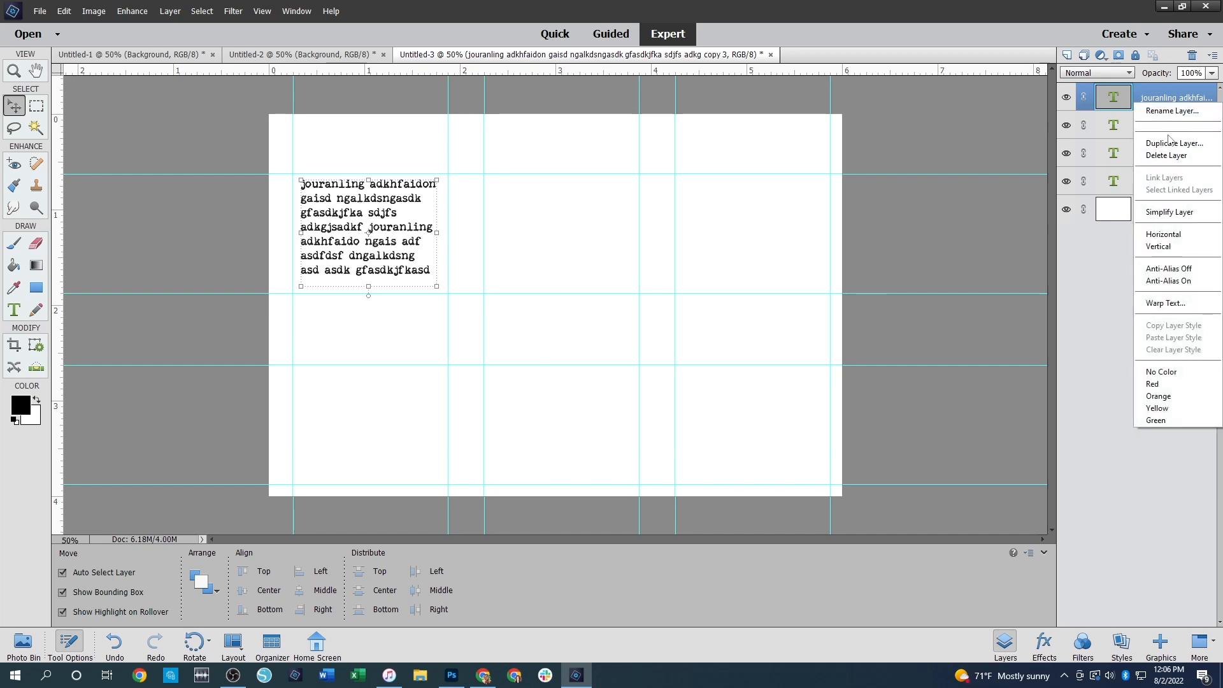
click(1171, 142)
click(725, 208)
right_click(1134, 101)
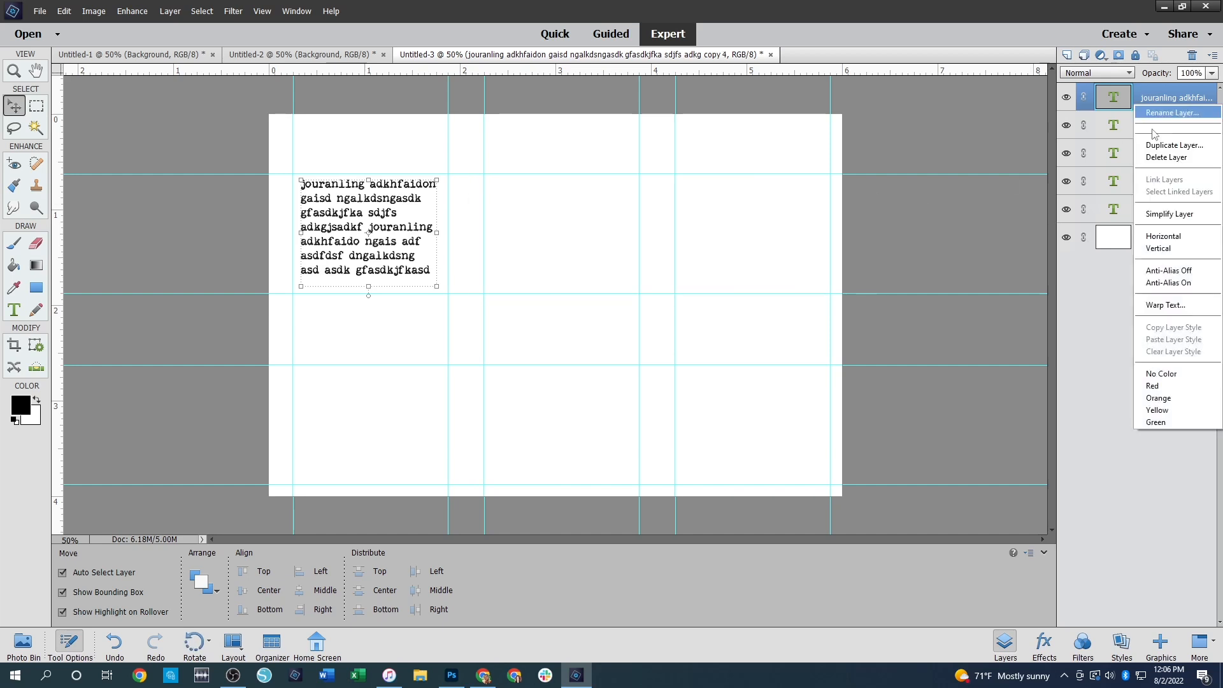
click(1169, 145)
click(725, 209)
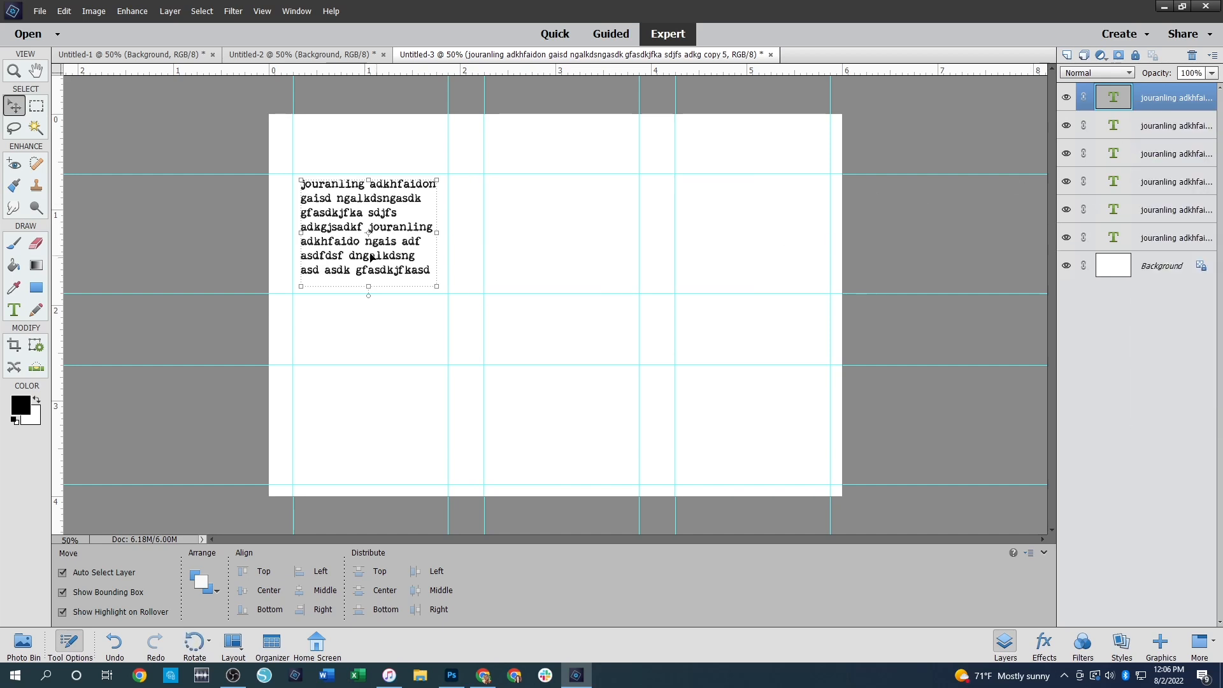
Move the five text copies into the remaining guide cells to form a grid of three columns and two rows, and deselect them
drag(365, 234, 748, 427)
drag(417, 269, 564, 425)
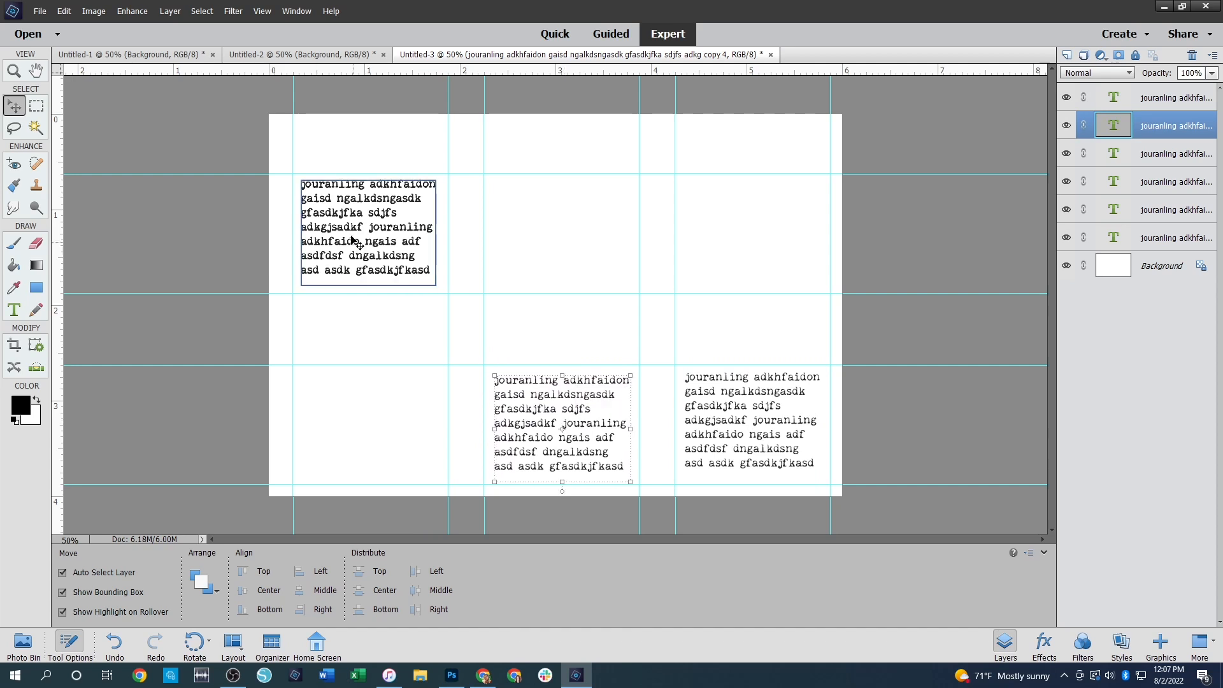
drag(349, 221, 540, 218)
click(928, 332)
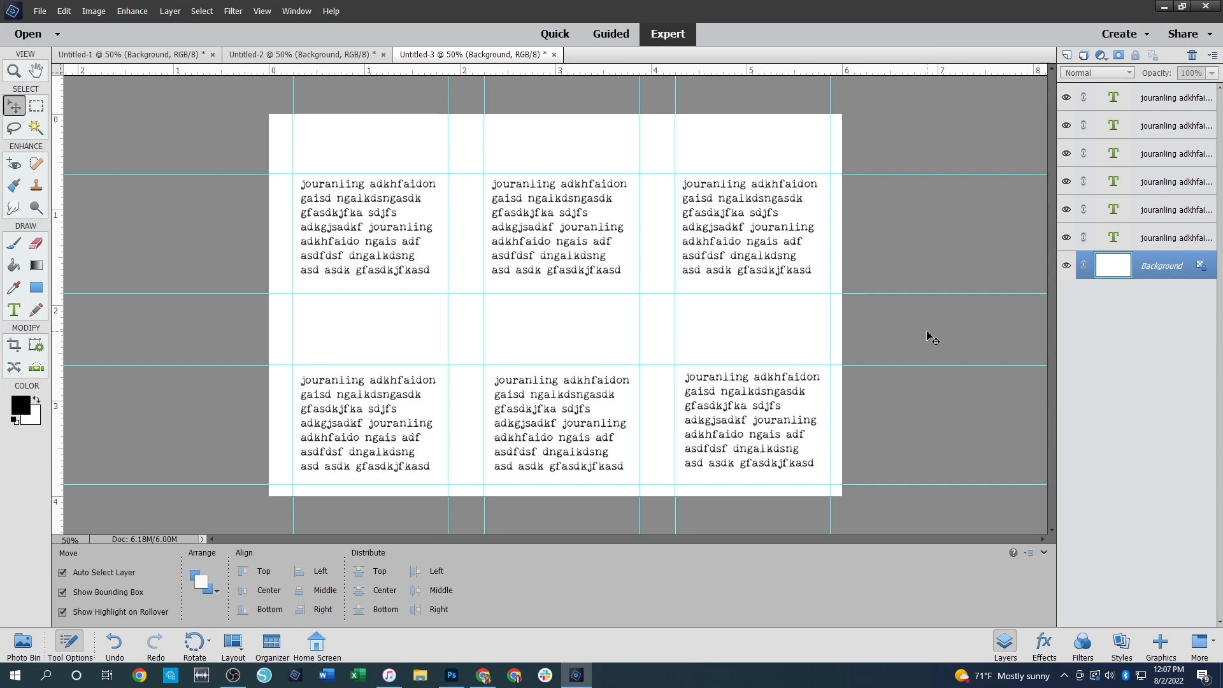
Close the Untitled-3 and Untitled-2 documents without saving their changes
click(554, 54)
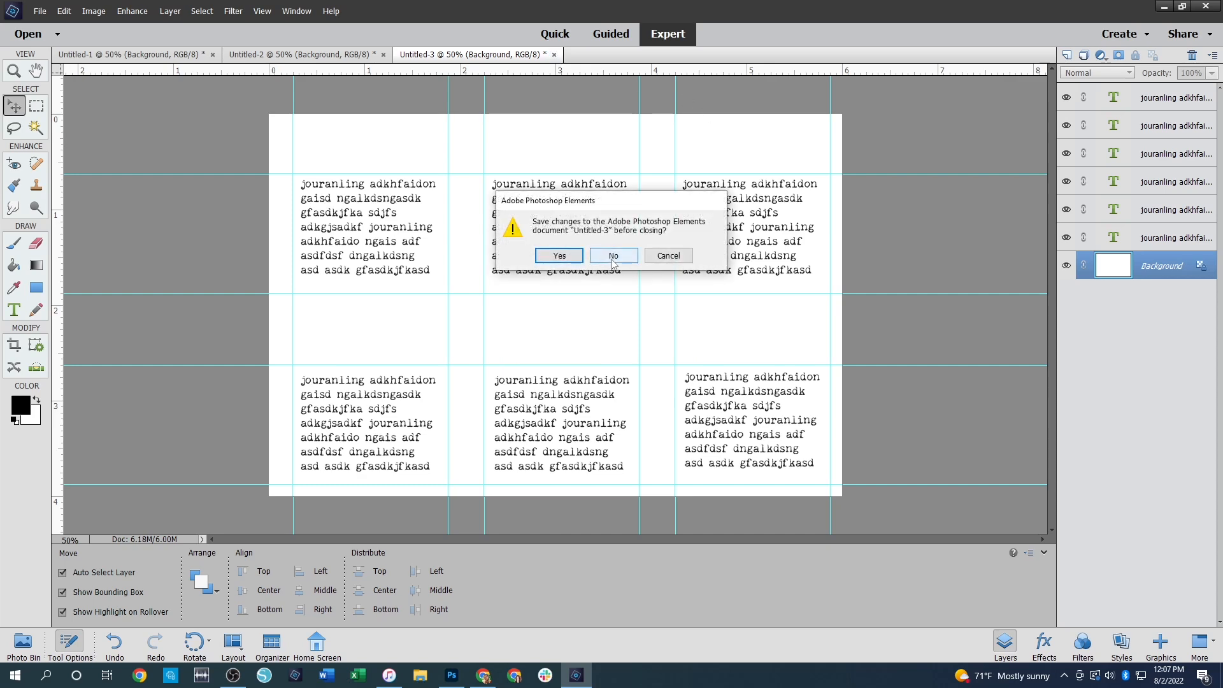
click(613, 256)
click(383, 55)
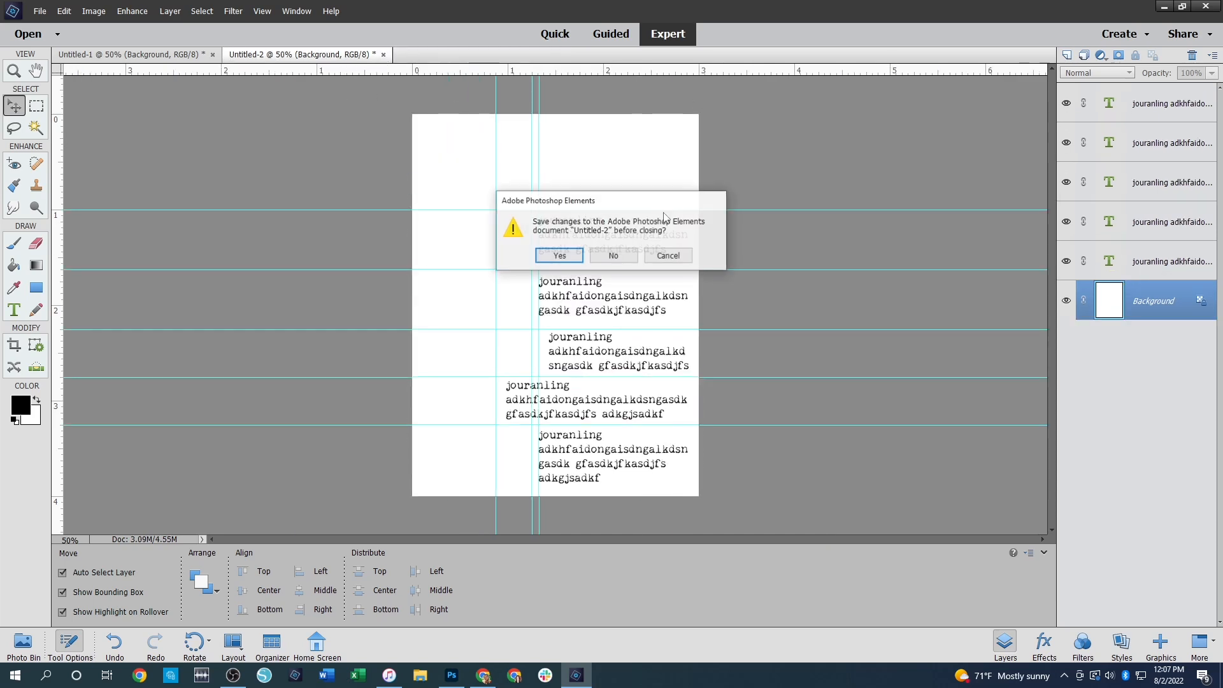
click(614, 256)
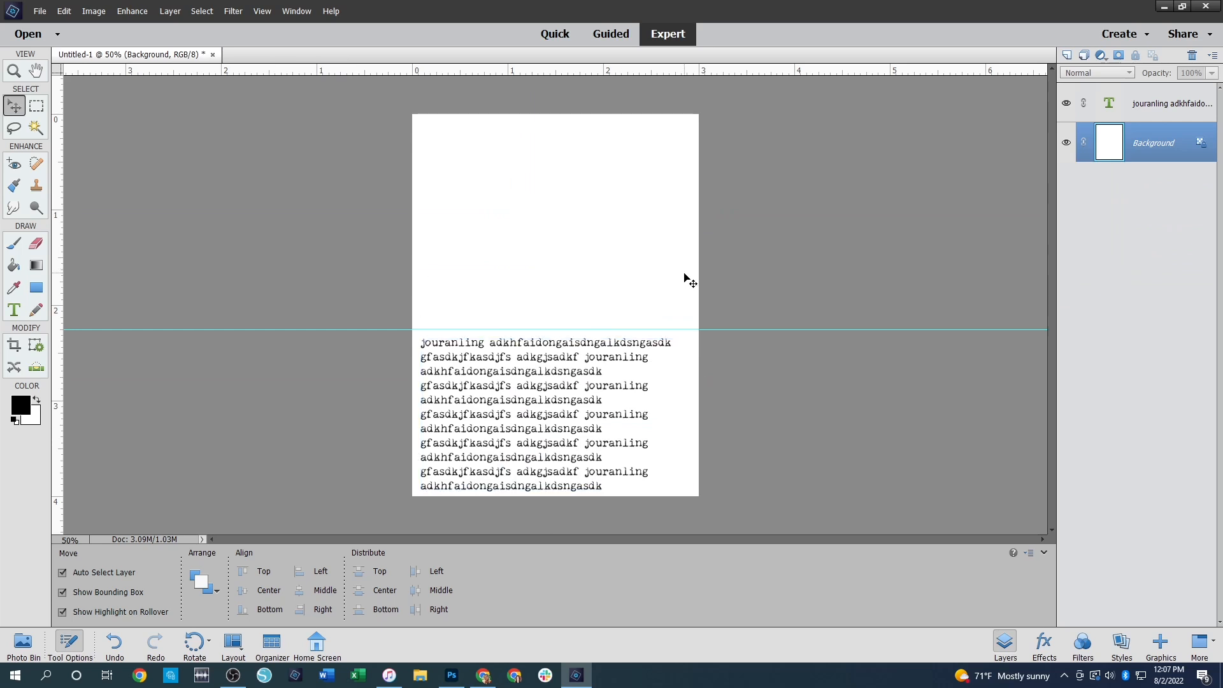